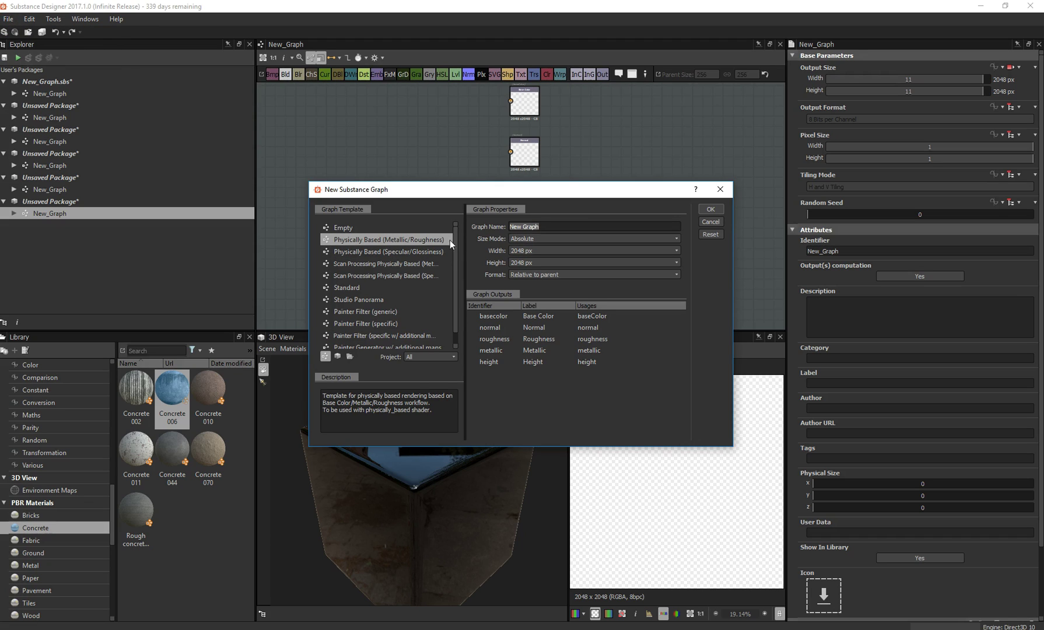
- Set the new metallic/roughness graph's width to 2048 px
{"action": "left_click", "coordinate": [551, 250]}
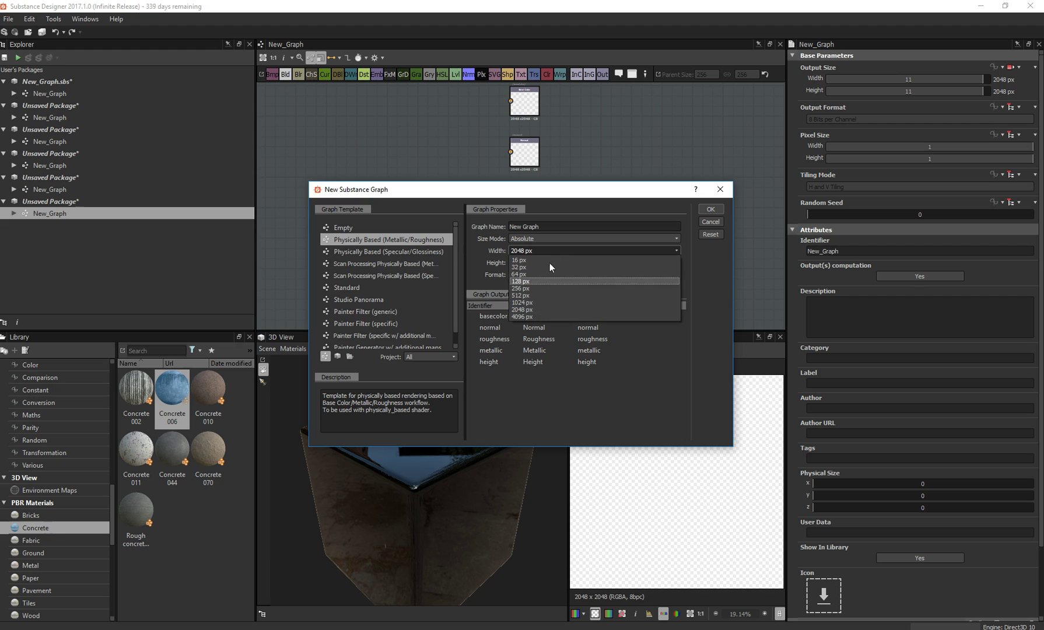
{"action": "left_click", "coordinate": [529, 309]}
- Confirm the new graph and pan across its output nodes down to Roughness
{"action": "left_click", "coordinate": [712, 210]}
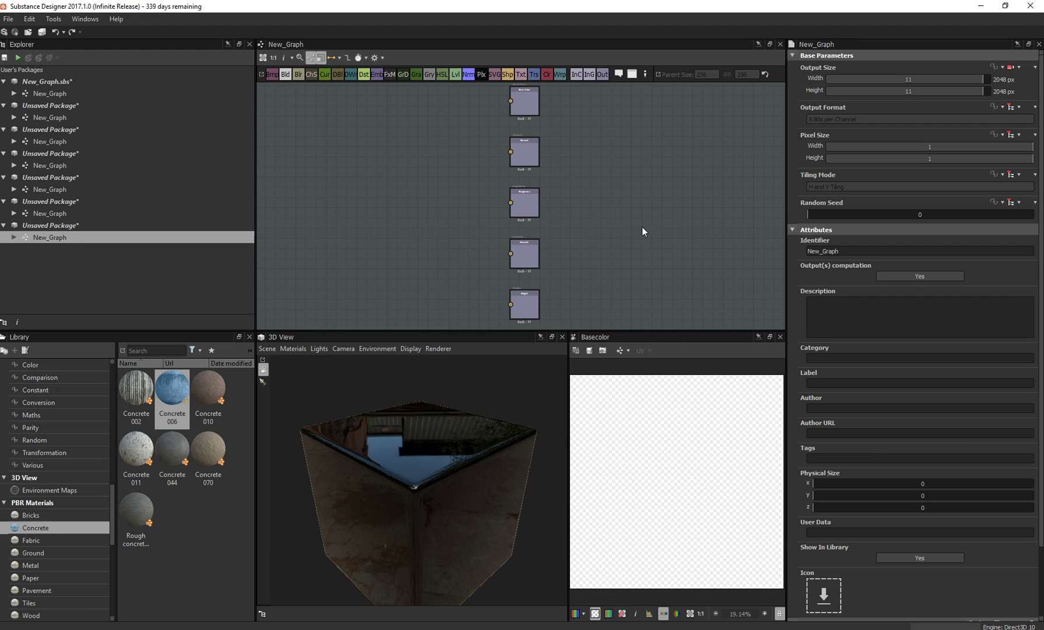
{"action": "scroll", "coordinate": [451, 207], "scroll_direction": "up", "scroll_amount": 2}
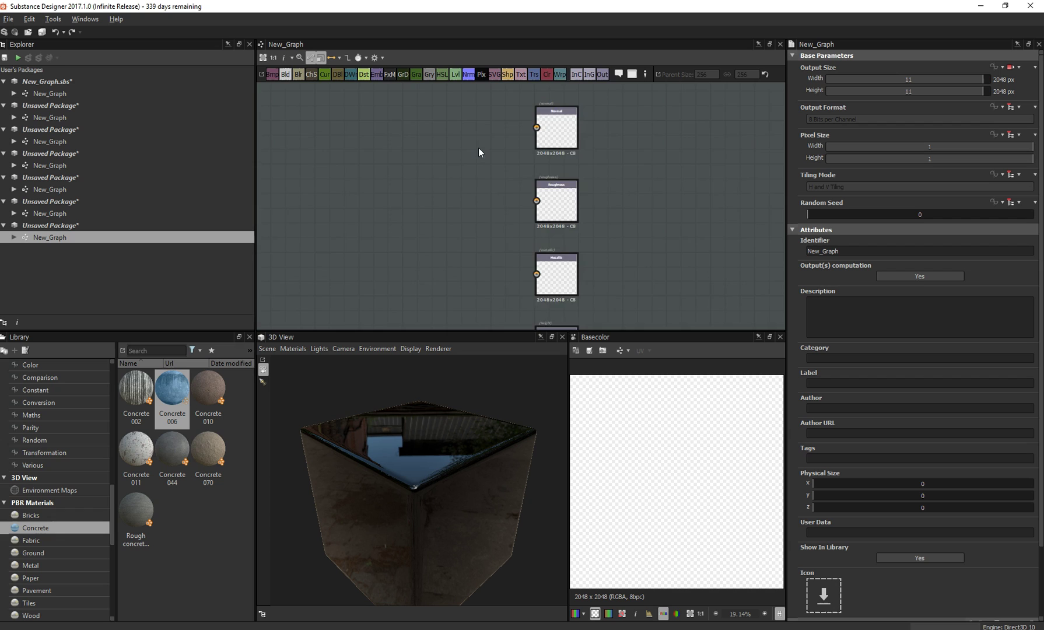
{"action": "middle_click_drag", "start_coordinate": [477, 149], "coordinate": [488, 253]}
{"action": "scroll", "coordinate": [494, 246], "scroll_direction": "up", "scroll_amount": 2}
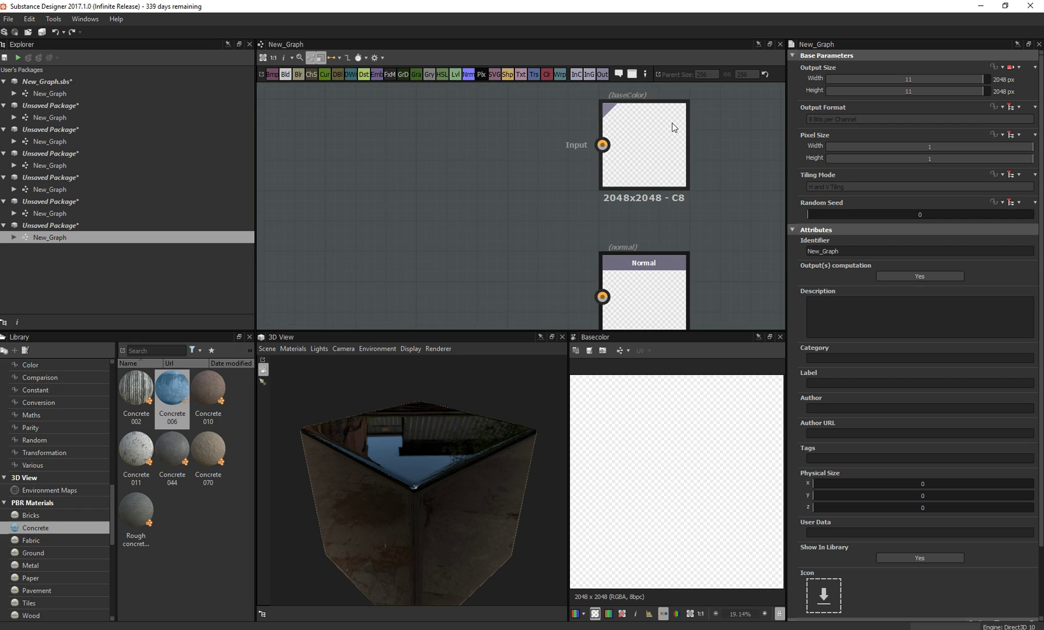
{"action": "middle_click_drag", "start_coordinate": [745, 273], "coordinate": [726, 174]}
{"action": "scroll", "coordinate": [725, 105], "scroll_direction": "down", "scroll_amount": 1}
{"action": "scroll", "coordinate": [726, 104], "scroll_direction": "down", "scroll_amount": 2}
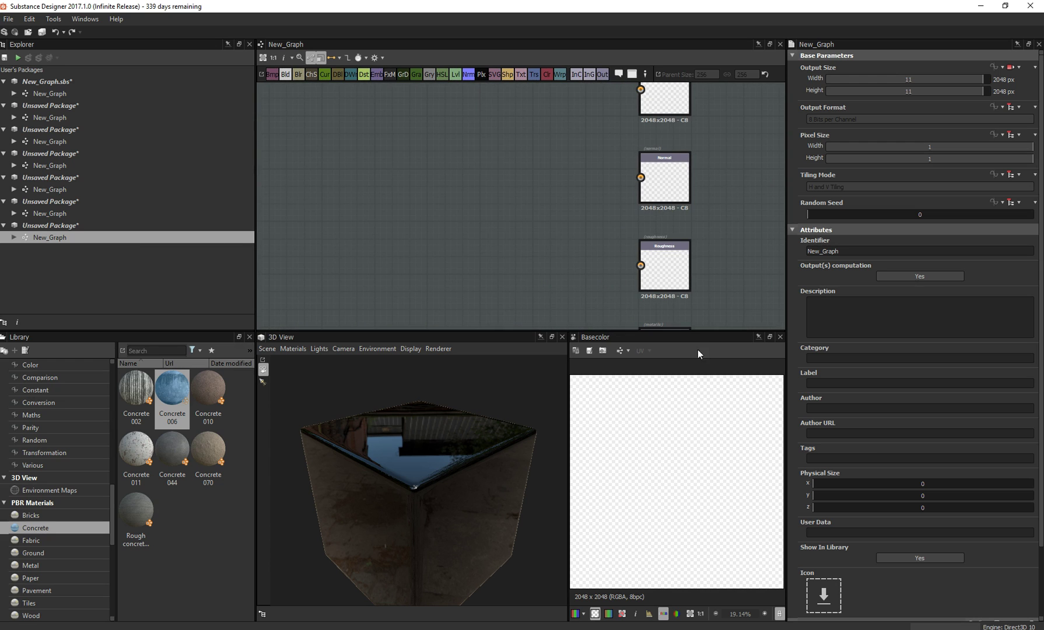
- Enlarge the 3D View and Basecolor panels and orbit the cube to view its top
{"action": "left_click_drag", "start_coordinate": [695, 334], "coordinate": [686, 519]}
{"action": "scroll", "coordinate": [712, 210], "scroll_direction": "up", "scroll_amount": 2}
{"action": "middle_click_drag", "start_coordinate": [714, 189], "coordinate": [687, 307]}
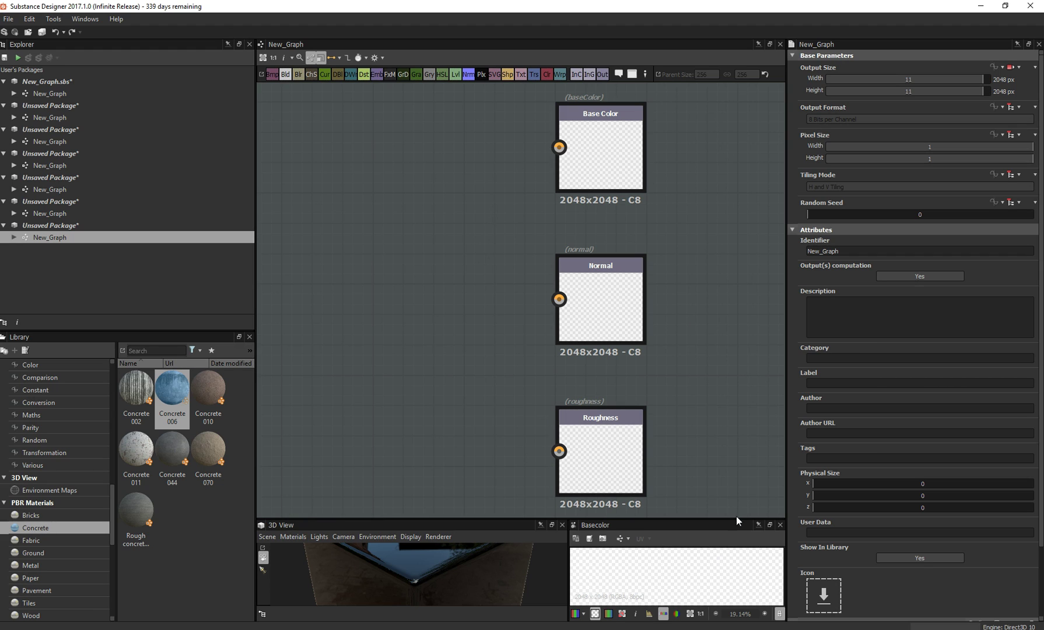
{"action": "left_click_drag", "start_coordinate": [723, 518], "coordinate": [702, 282]}
{"action": "left_click_drag", "start_coordinate": [548, 425], "coordinate": [463, 456]}
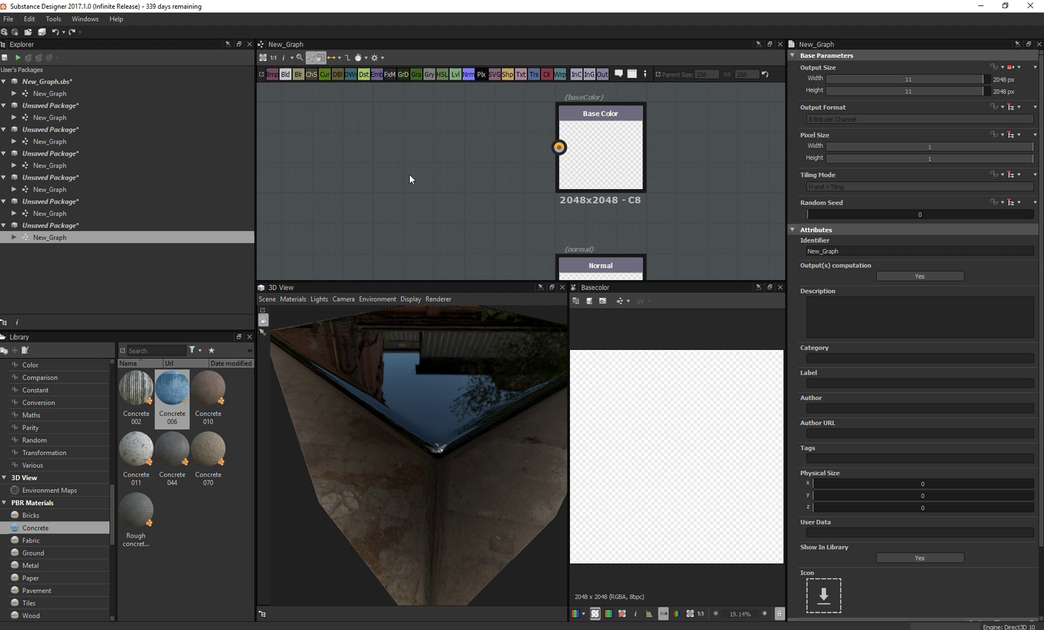
- Add a Uniform Color node and connect it to the Base Color output
{"action": "right_click", "coordinate": [429, 129]}
{"action": "mouse_move", "coordinate": [527, 140]}
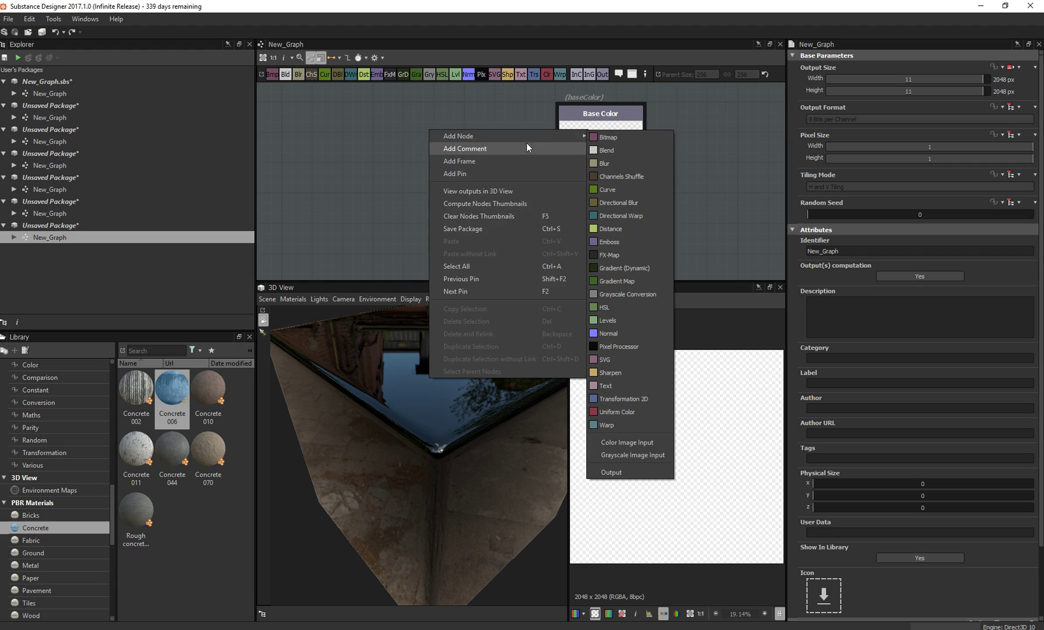
{"action": "left_click", "coordinate": [630, 411]}
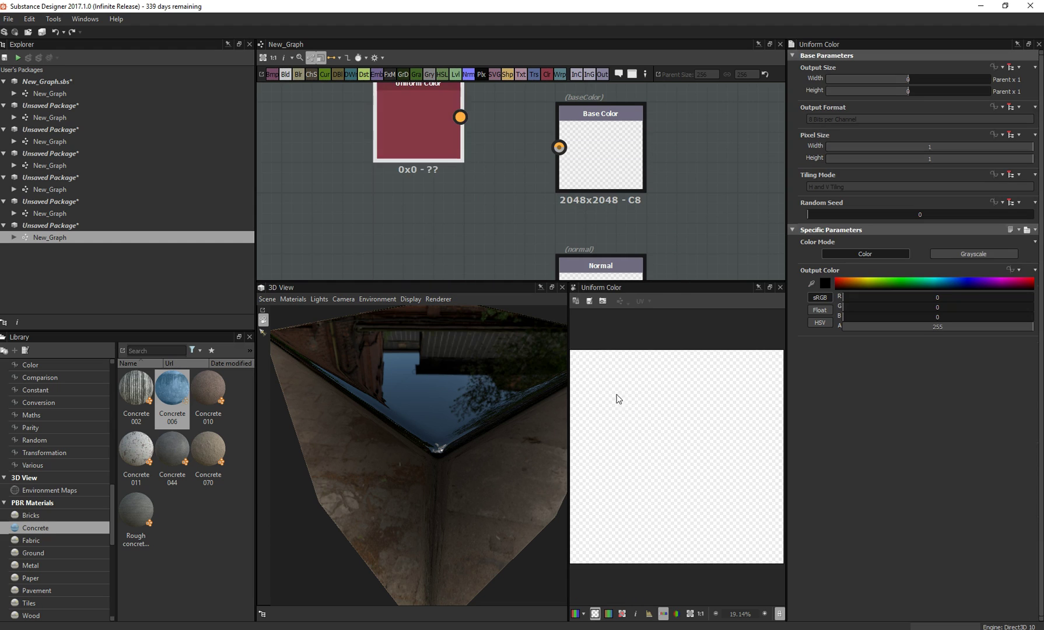
{"action": "left_click_drag", "start_coordinate": [415, 120], "coordinate": [560, 147]}
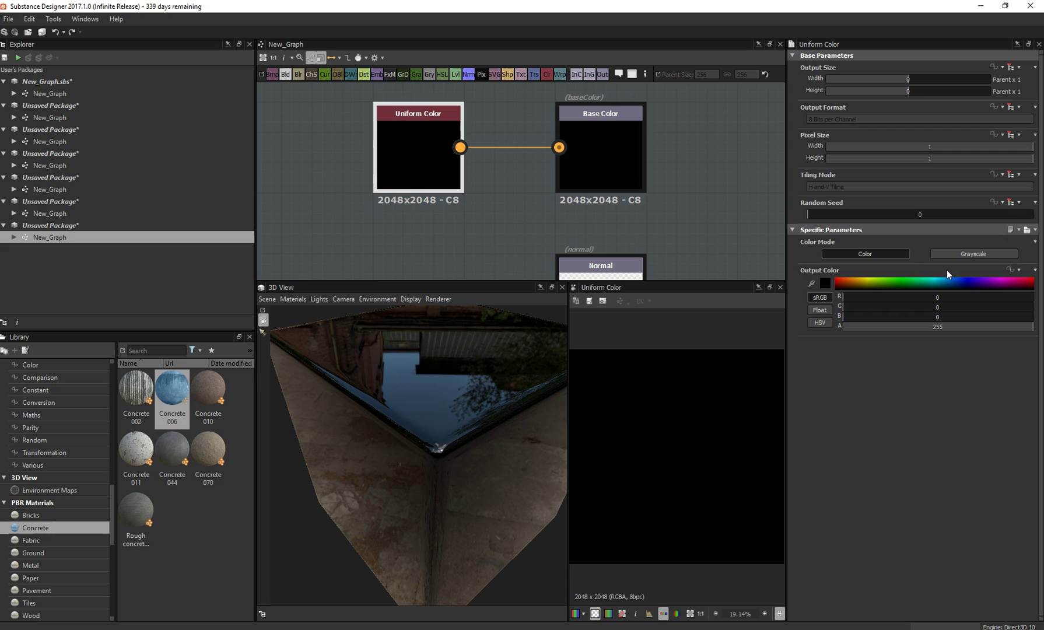
- Set the Uniform Color output to dark red (R95 G7 B0)
{"action": "left_click", "coordinate": [971, 281]}
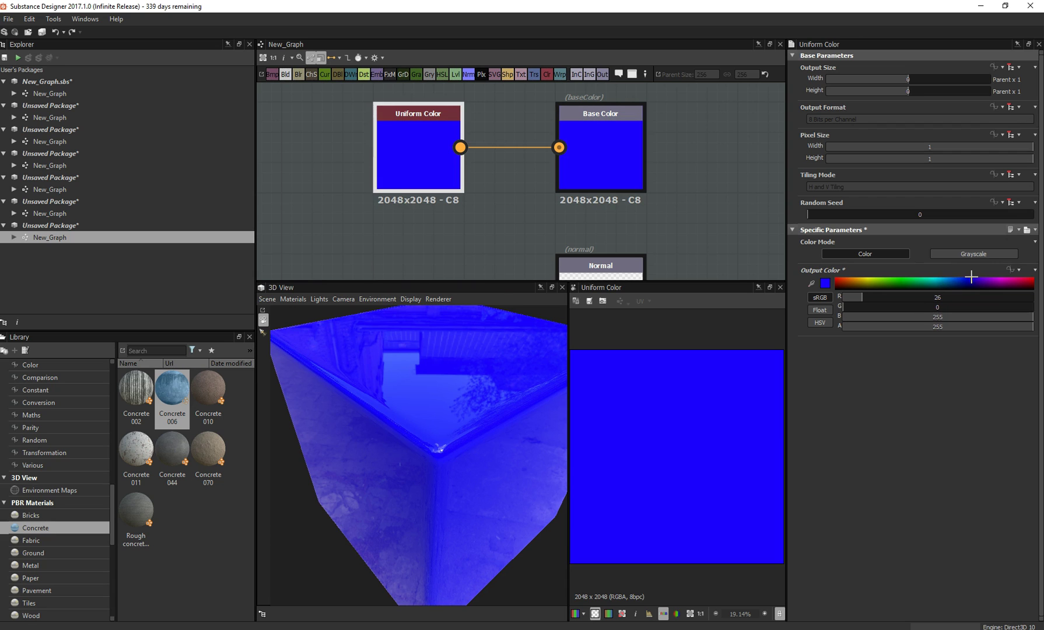
{"action": "left_click", "coordinate": [989, 280]}
{"action": "left_click", "coordinate": [1028, 280]}
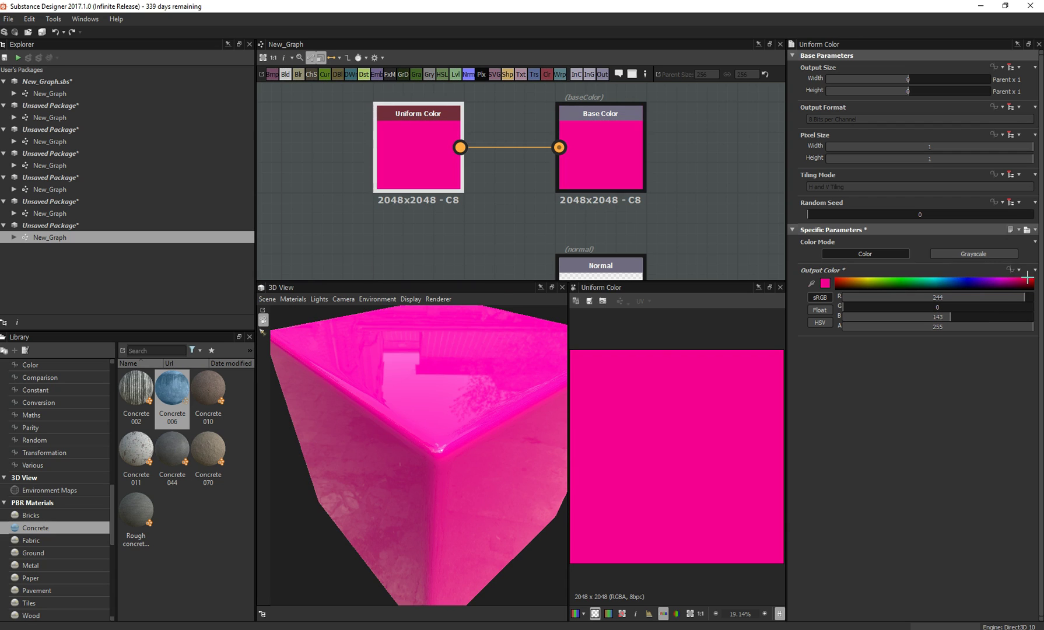
{"action": "left_click", "coordinate": [1031, 281]}
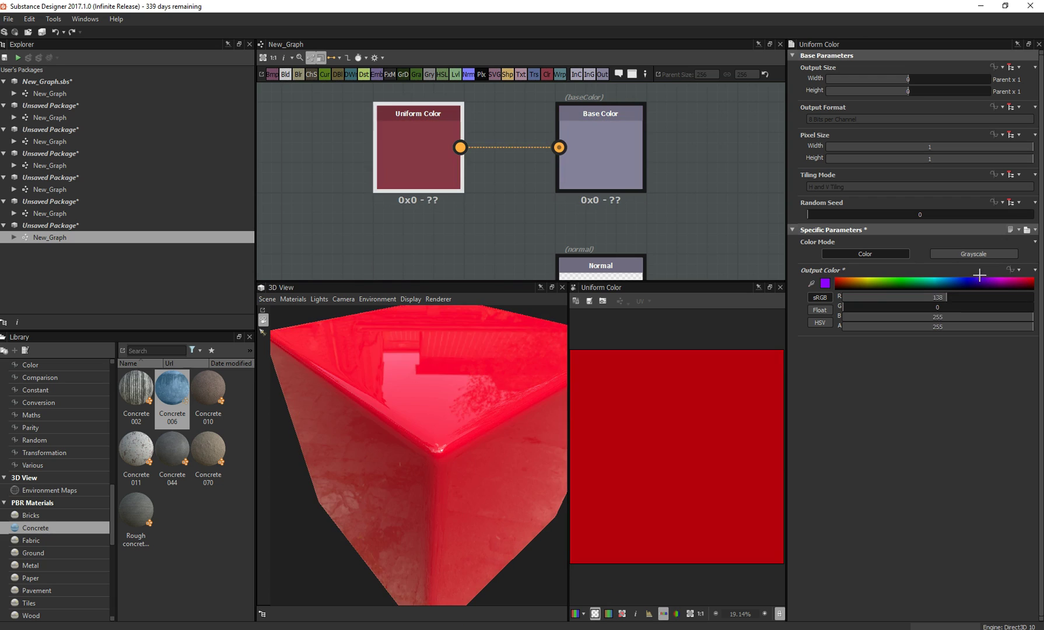
{"action": "left_click", "coordinate": [954, 281]}
{"action": "left_click", "coordinate": [897, 282]}
{"action": "left_click", "coordinate": [864, 281]}
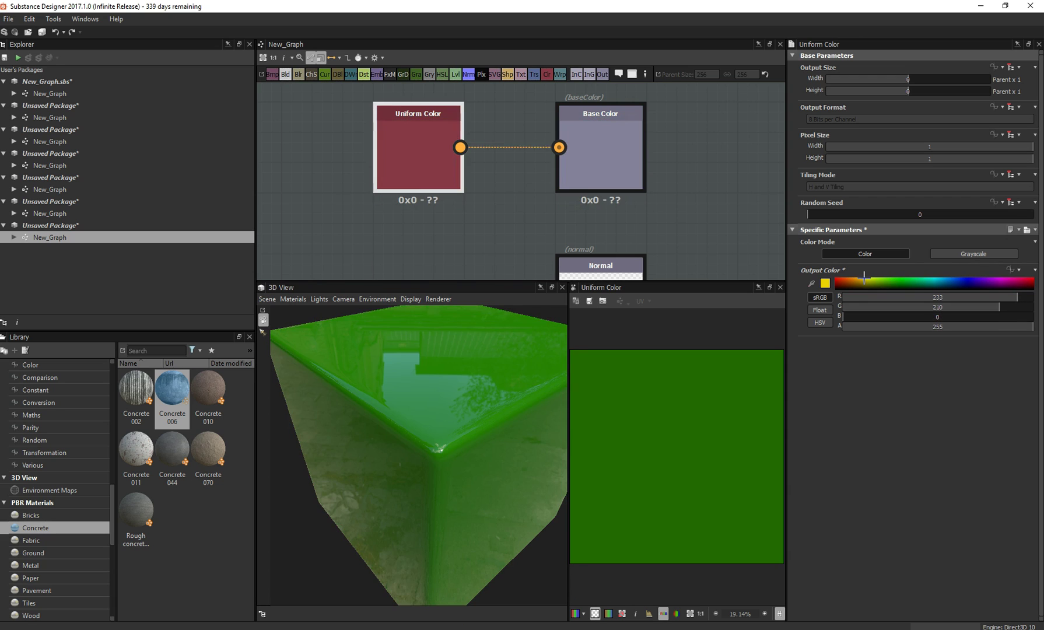
{"action": "left_click", "coordinate": [844, 281]}
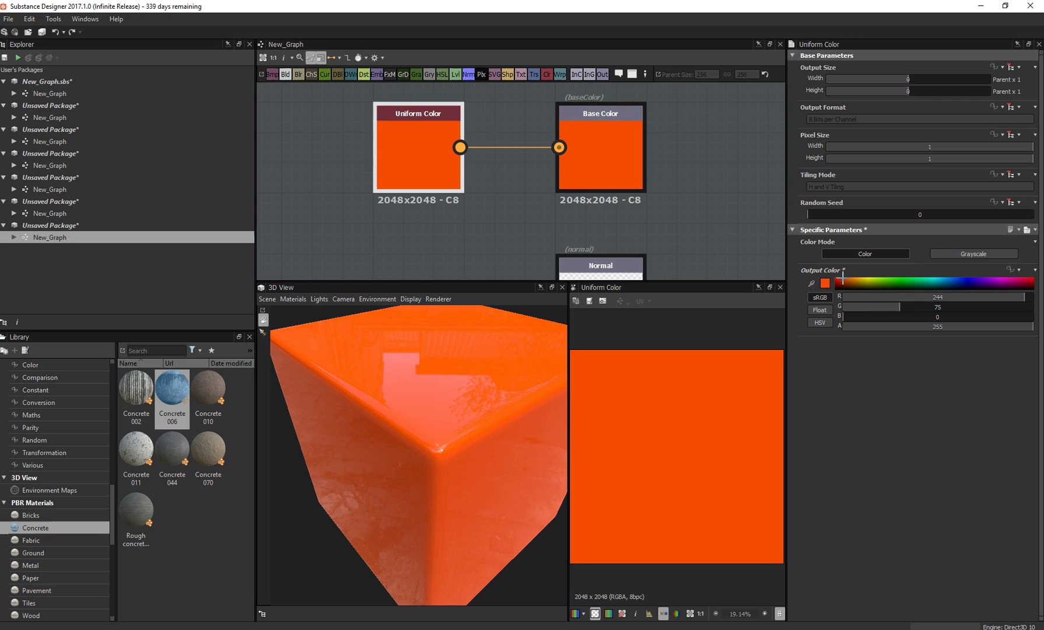
{"action": "left_click", "coordinate": [838, 281]}
{"action": "mouse_move", "coordinate": [839, 281]}
{"action": "left_mouse_down"}
{"action": "mouse_move", "coordinate": [991, 281]}
{"action": "mouse_move", "coordinate": [837, 284]}
{"action": "left_mouse_up"}
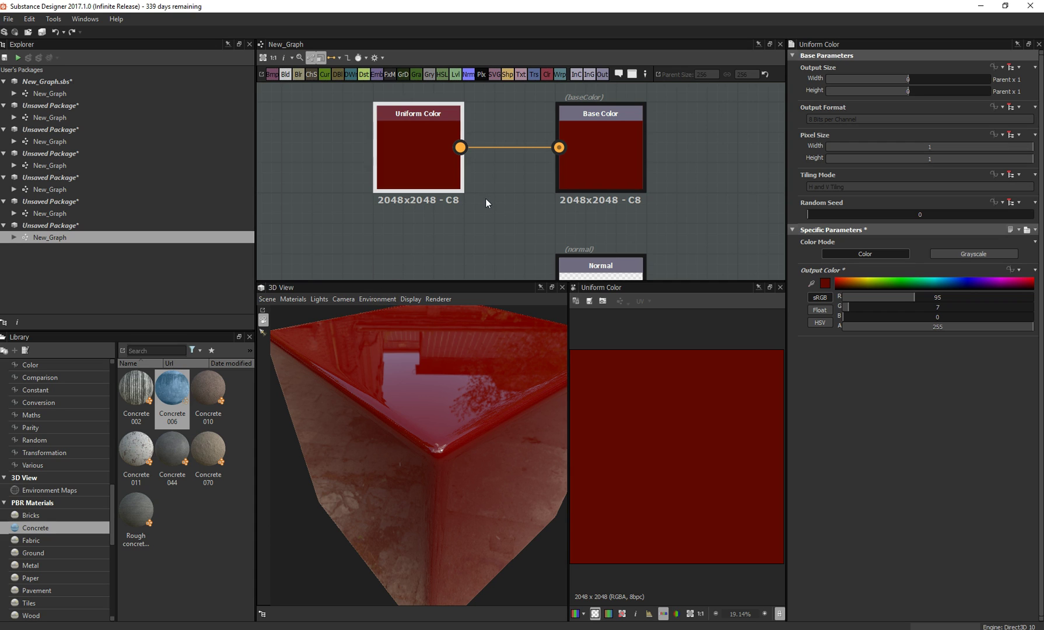
{"action": "middle_click_drag", "start_coordinate": [486, 199], "coordinate": [525, 110]}
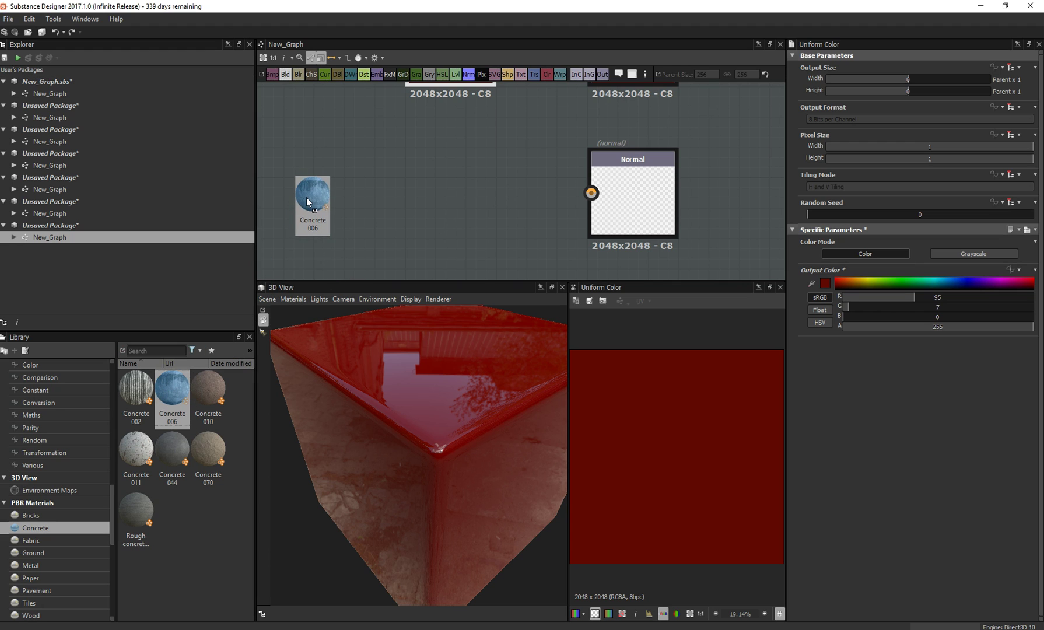
- Drop Concrete 006 into the graph, wire its normal into the Normal output, and inspect the cube
{"action": "left_click_drag", "start_coordinate": [307, 201], "coordinate": [305, 197]}
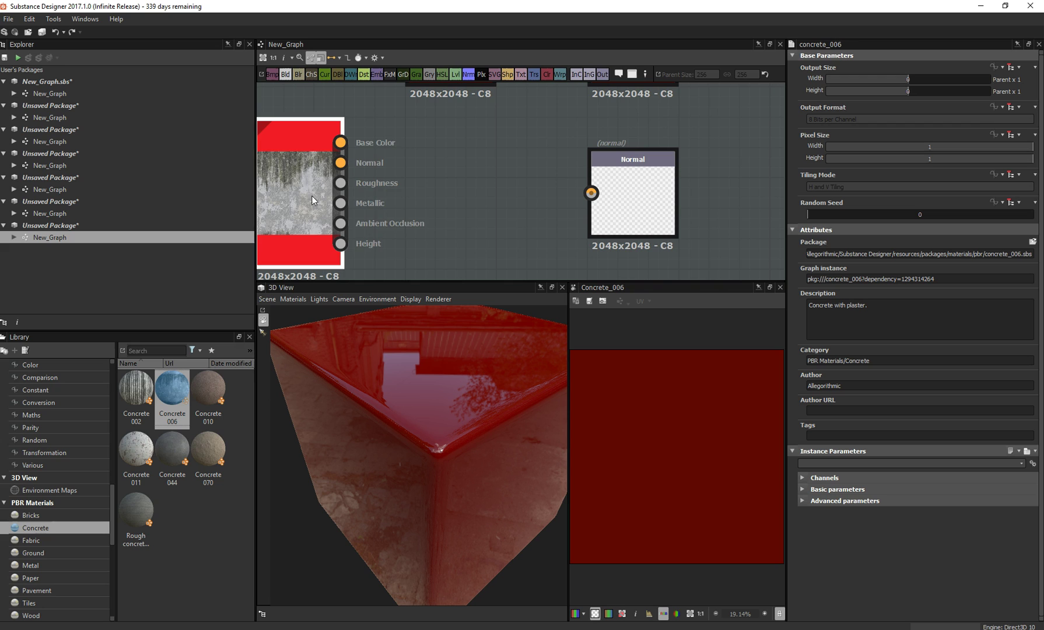
{"action": "left_click_drag", "start_coordinate": [341, 163], "coordinate": [402, 194]}
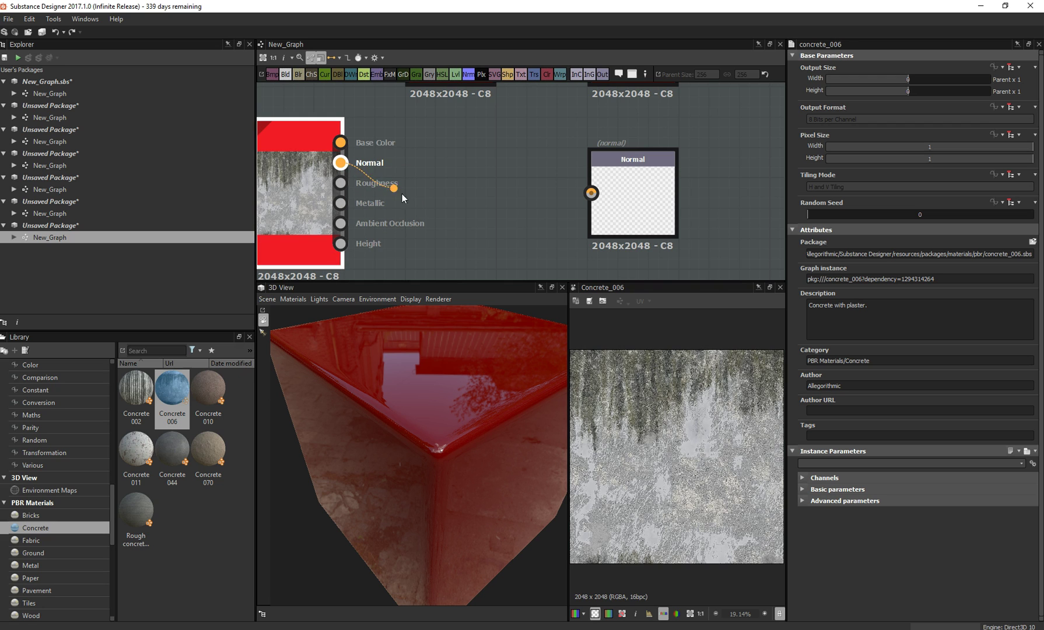
{"action": "left_click_drag", "start_coordinate": [604, 204], "coordinate": [600, 204]}
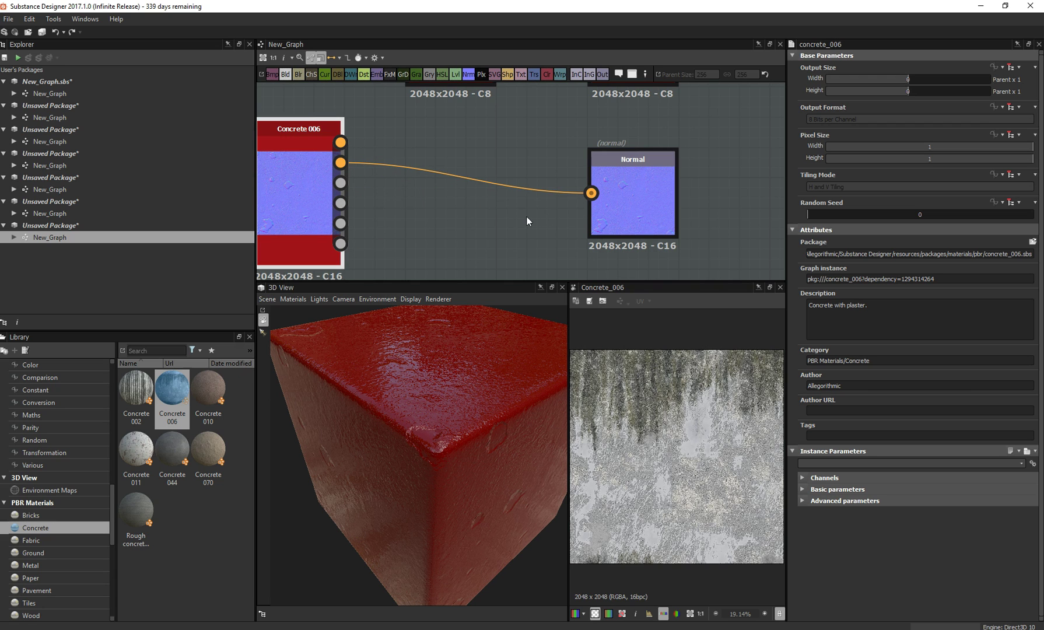
{"action": "left_click_drag", "start_coordinate": [477, 412], "coordinate": [445, 442]}
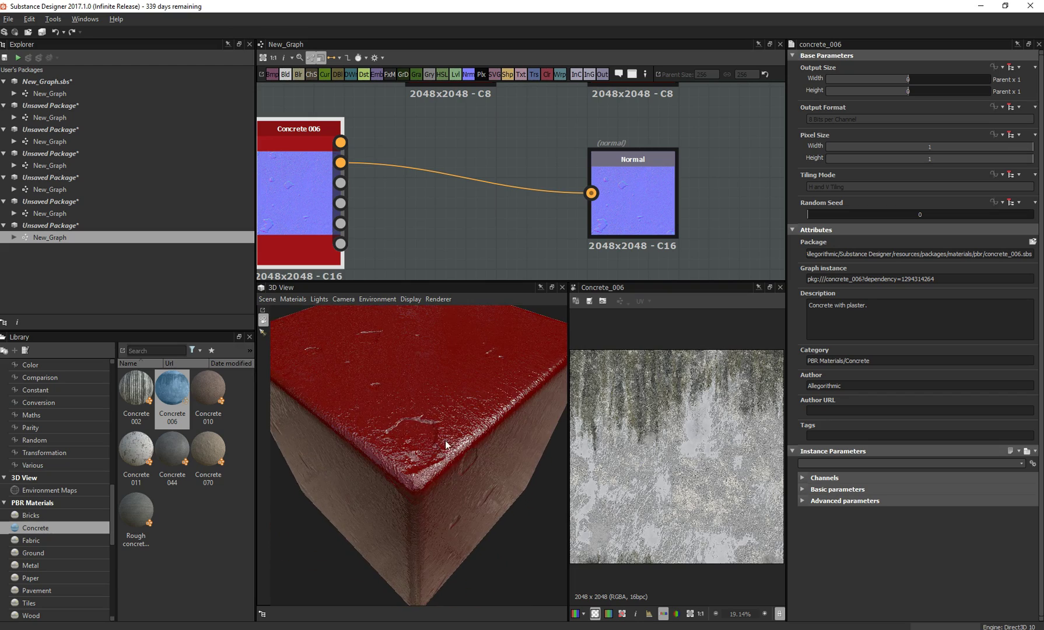
{"action": "left_click_drag", "start_coordinate": [415, 403], "coordinate": [418, 461]}
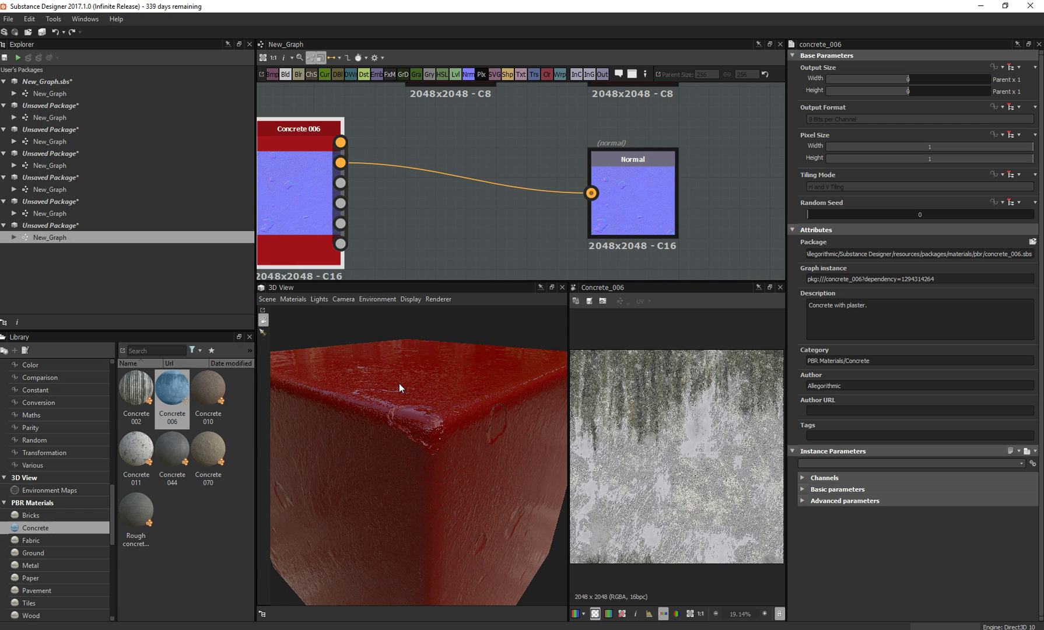
{"action": "scroll", "coordinate": [399, 385], "scroll_direction": "down", "scroll_amount": 5}
{"action": "scroll", "coordinate": [399, 384], "scroll_direction": "up", "scroll_amount": 5}
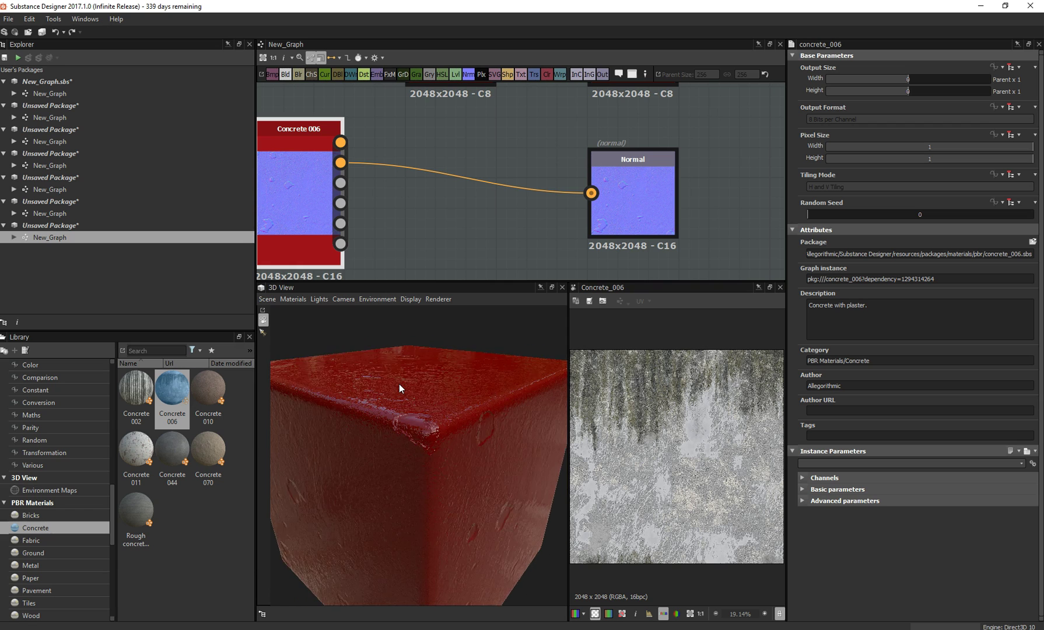
- Move Concrete 006 next to the Normal output and bring the Roughness output into view
{"action": "left_click_drag", "start_coordinate": [294, 129], "coordinate": [317, 152]}
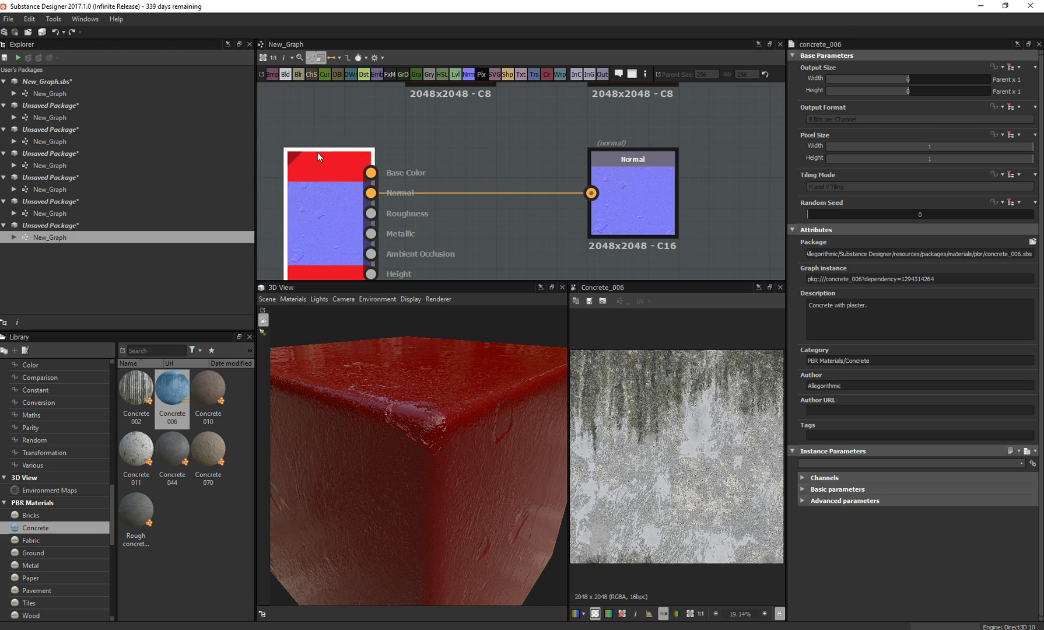
{"action": "scroll", "coordinate": [529, 162], "scroll_direction": "down", "scroll_amount": 5}
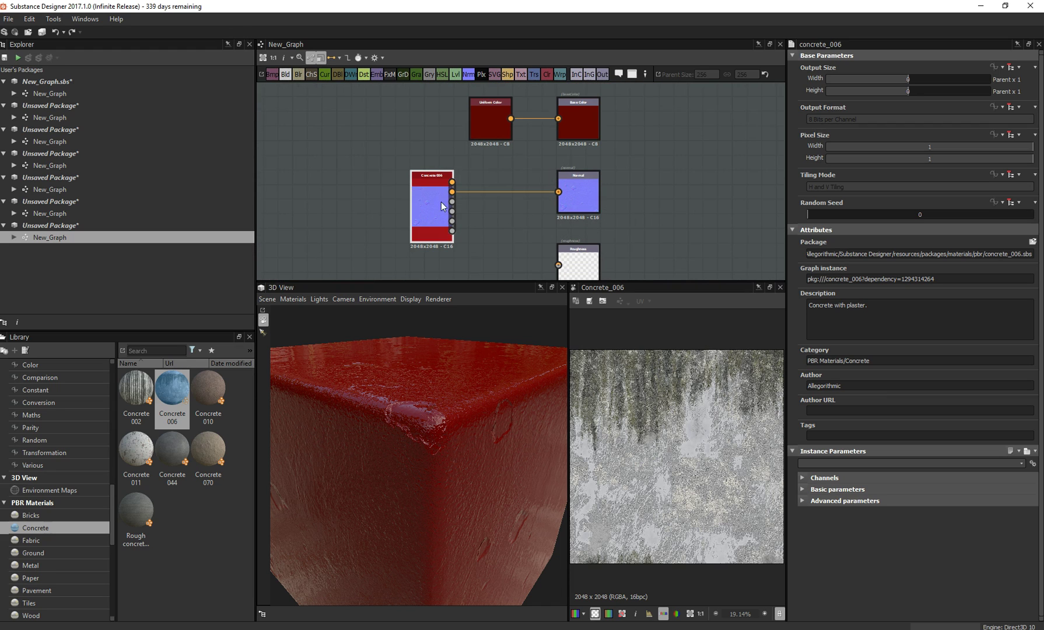
{"action": "left_click_drag", "start_coordinate": [424, 177], "coordinate": [485, 176]}
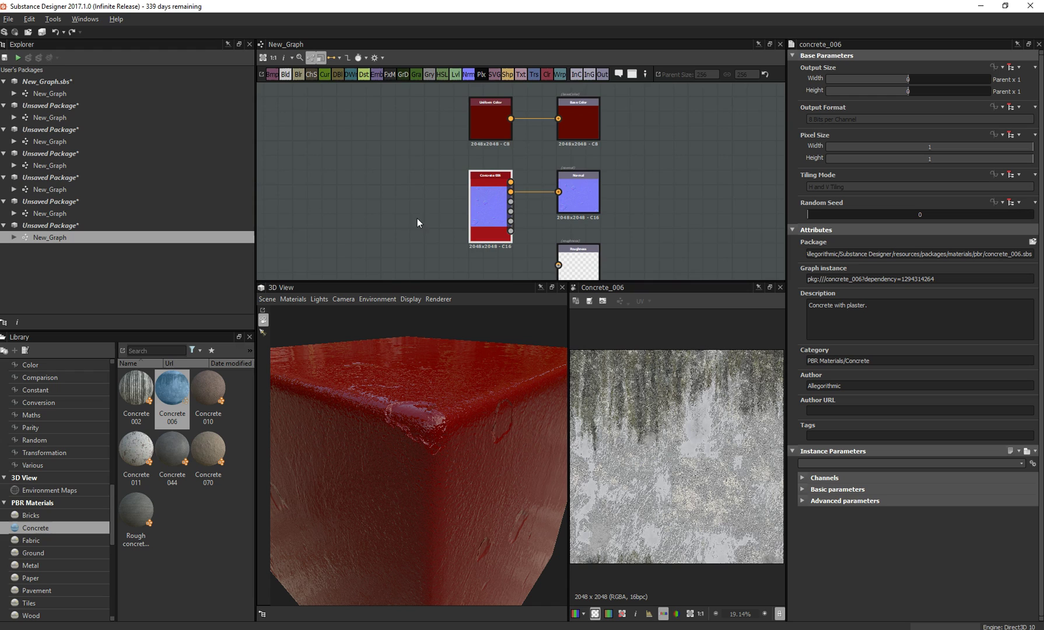
{"action": "middle_click_drag", "start_coordinate": [409, 207], "coordinate": [392, 146]}
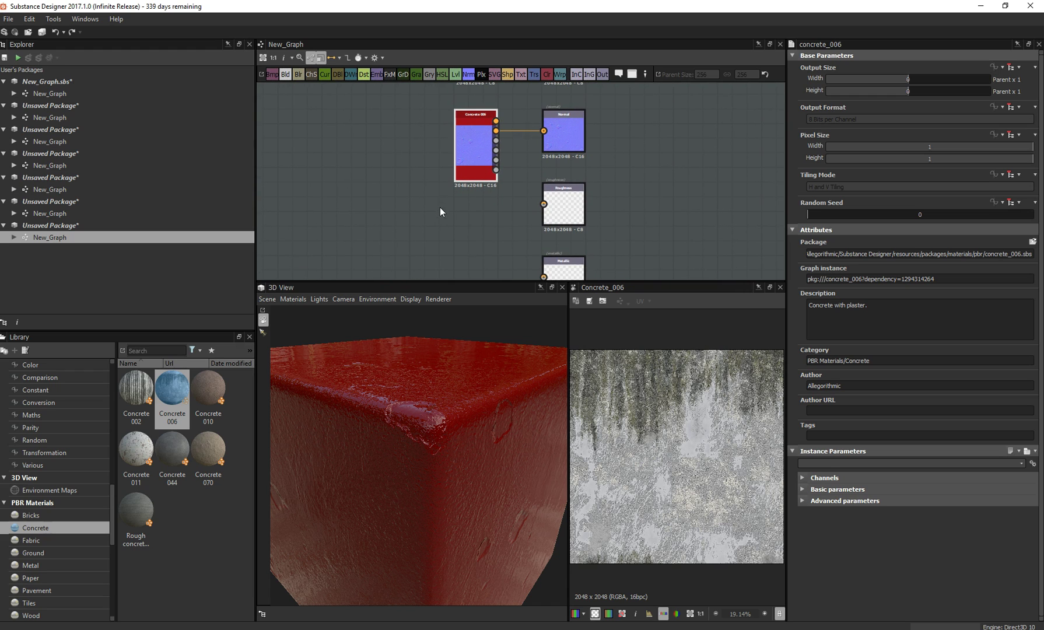
{"action": "scroll", "coordinate": [441, 216], "scroll_direction": "up", "scroll_amount": 2}
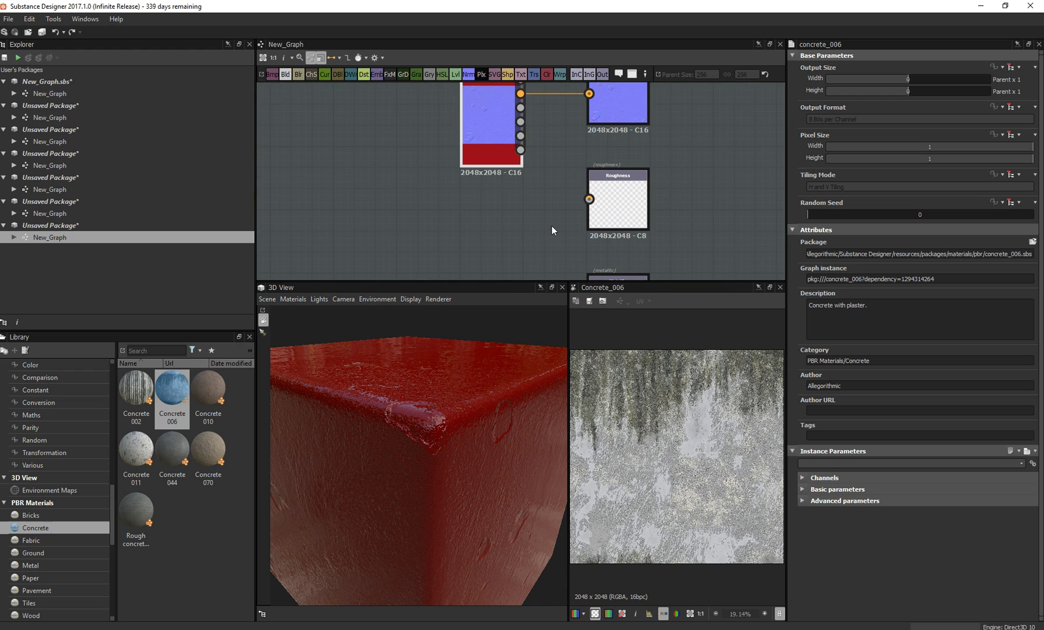
- Add a grayscale Uniform Color node and connect it to the Roughness output
{"action": "right_click", "coordinate": [519, 224]}
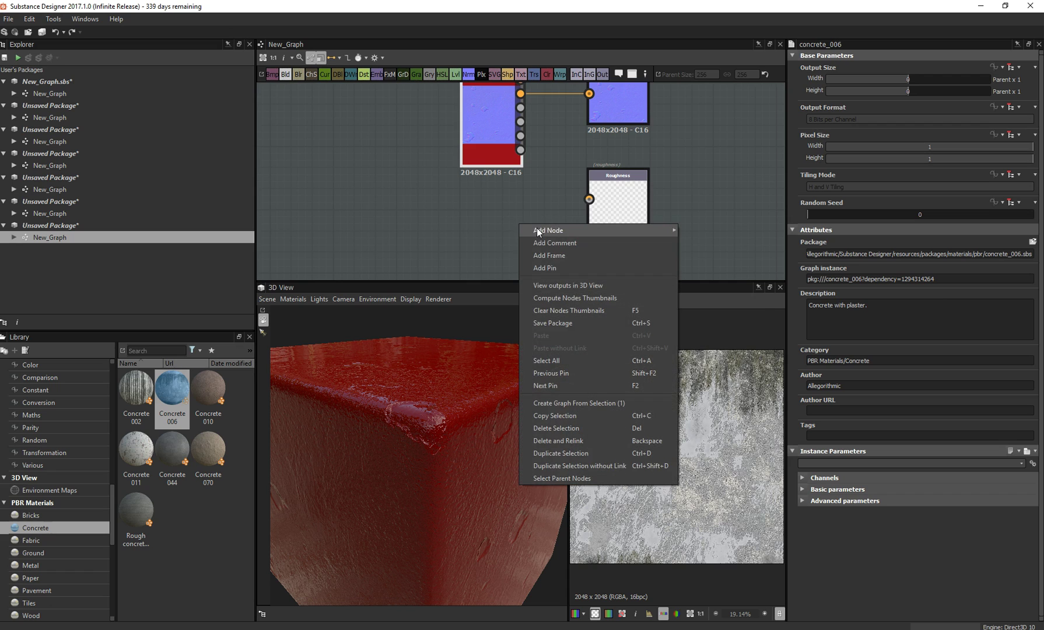
{"action": "mouse_move", "coordinate": [549, 230]}
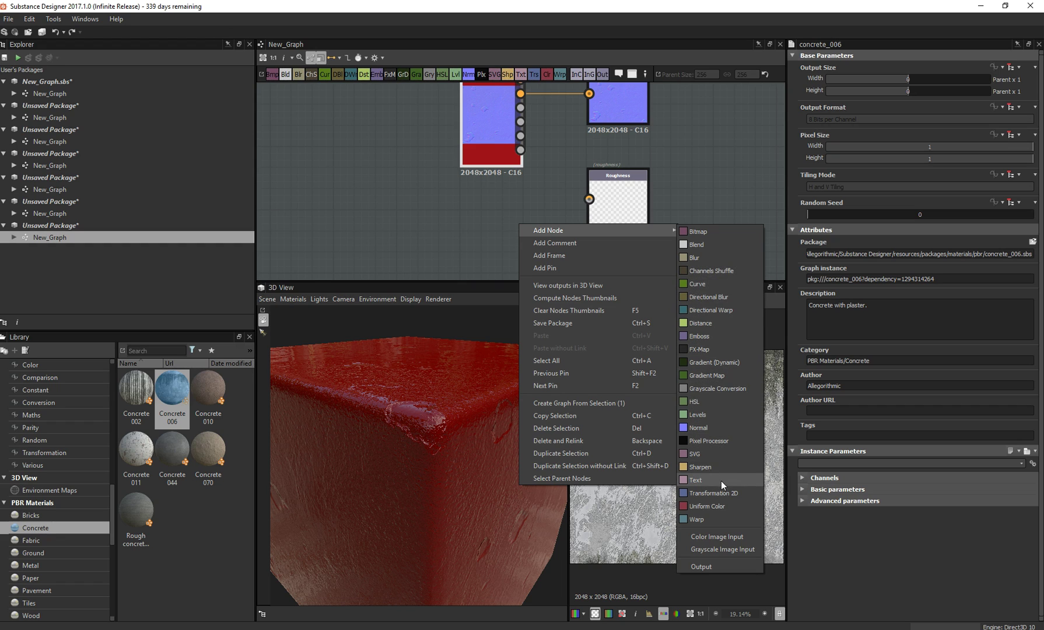
{"action": "left_click", "coordinate": [721, 502]}
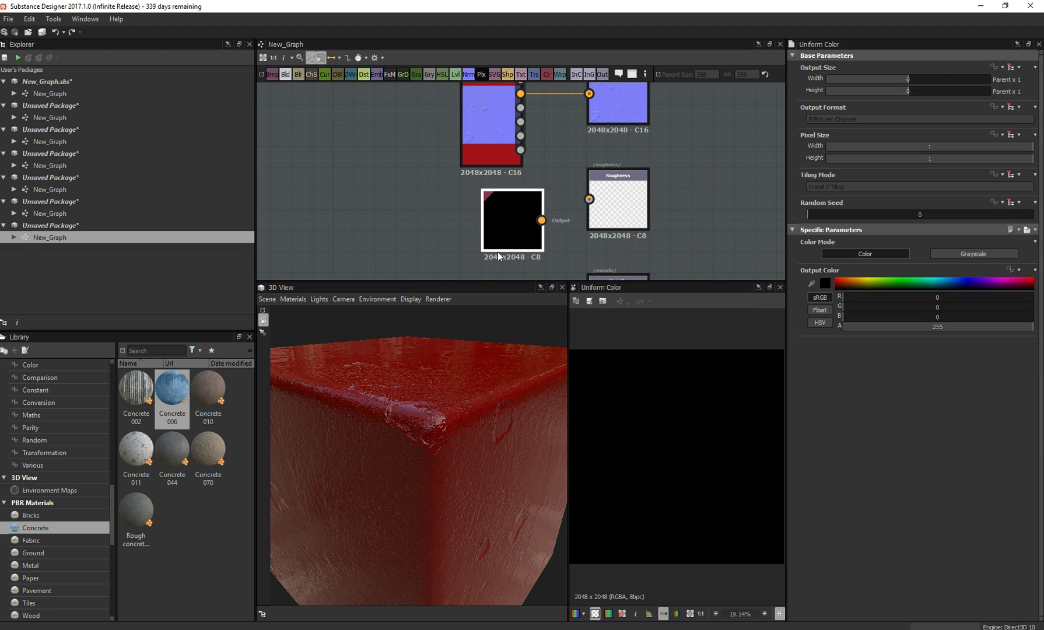
{"action": "left_click", "coordinate": [999, 250]}
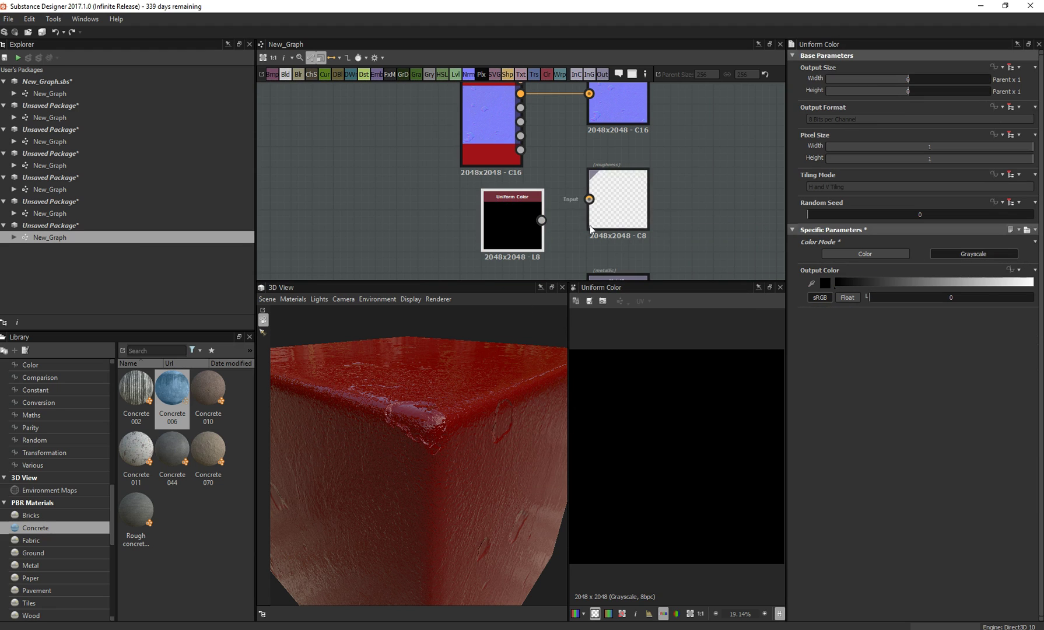
{"action": "left_click_drag", "start_coordinate": [501, 215], "coordinate": [478, 212]}
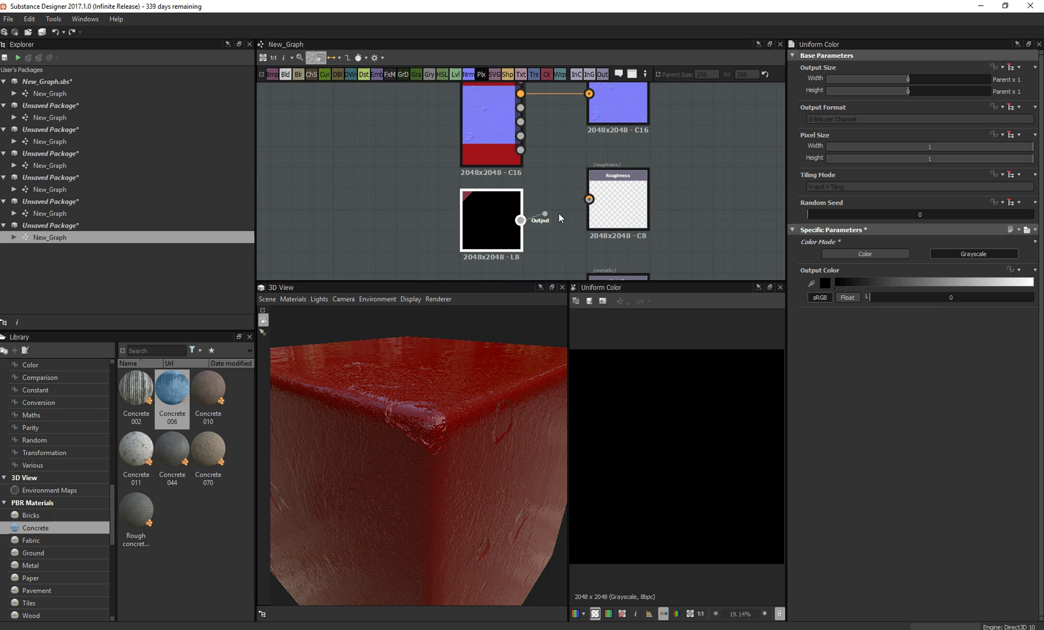
{"action": "left_click_drag", "start_coordinate": [591, 200], "coordinate": [589, 199]}
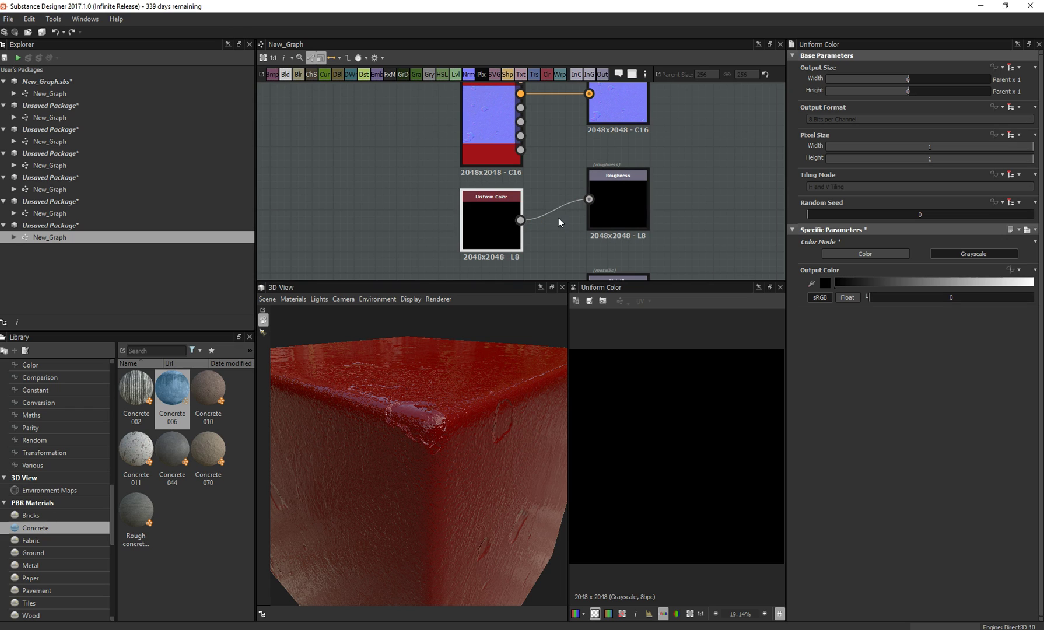
- Try roughness grey values from 15 up to 248 while inspecting the cube's surface
{"action": "left_click", "coordinate": [845, 279]}
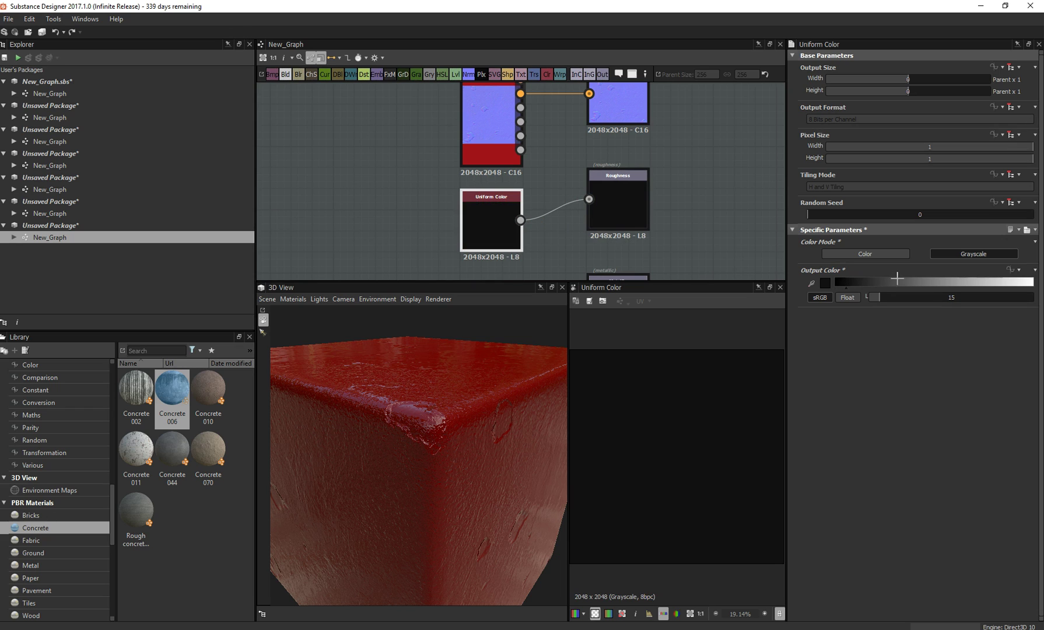
{"action": "left_click", "coordinate": [923, 280]}
{"action": "left_click", "coordinate": [974, 281]}
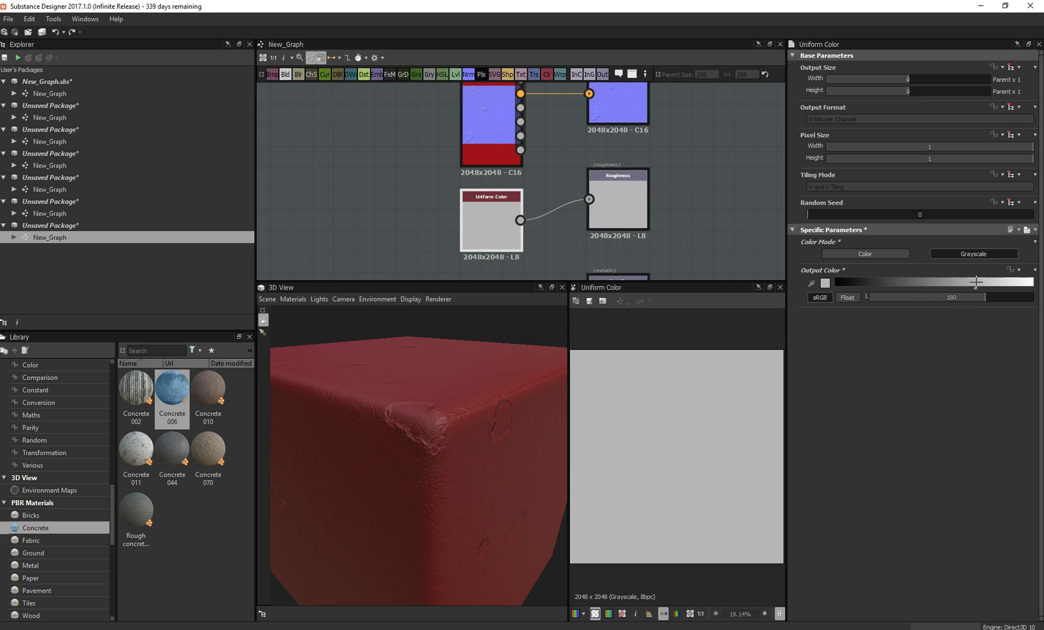
{"action": "left_click", "coordinate": [1011, 281]}
{"action": "left_click", "coordinate": [1027, 281]}
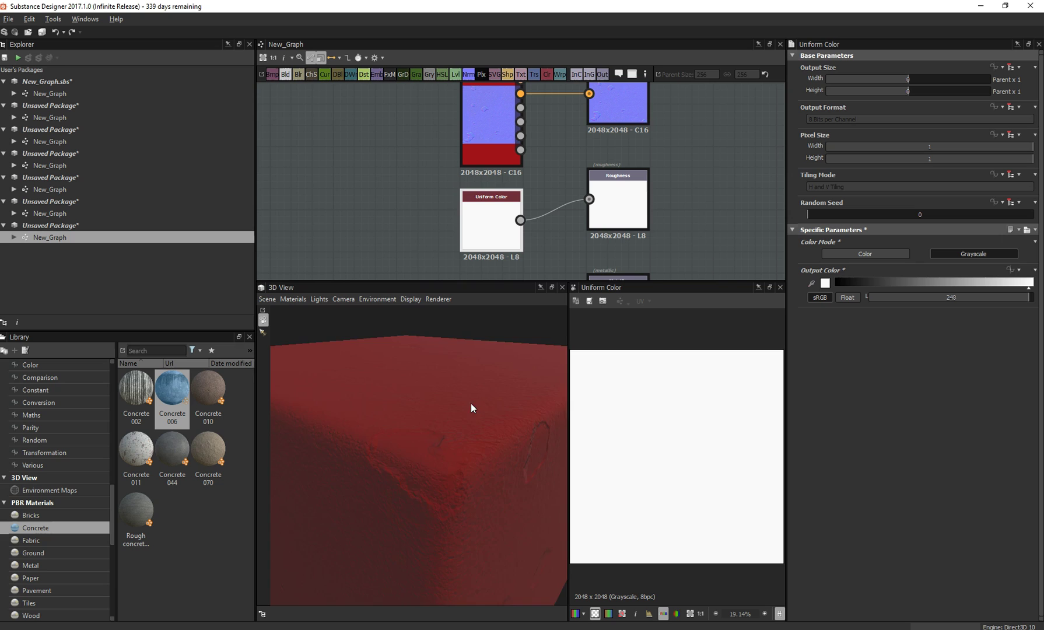
{"action": "left_click_drag", "start_coordinate": [470, 403], "coordinate": [455, 376]}
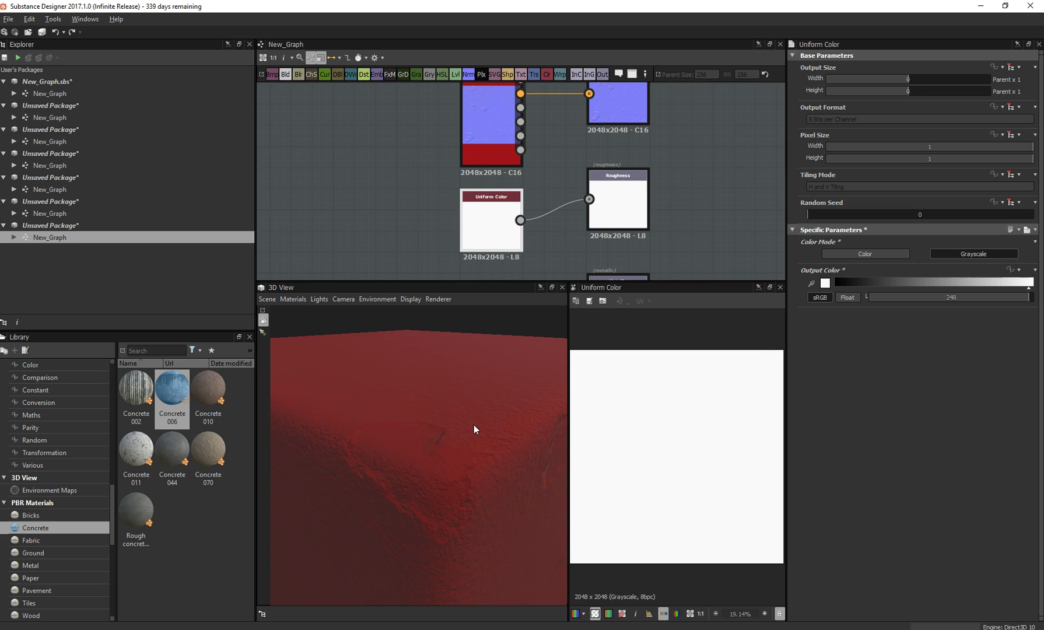
{"action": "mouse_move", "coordinate": [473, 425]}
{"action": "left_mouse_down"}
{"action": "mouse_move", "coordinate": [451, 418]}
{"action": "mouse_move", "coordinate": [473, 418]}
{"action": "left_mouse_up"}
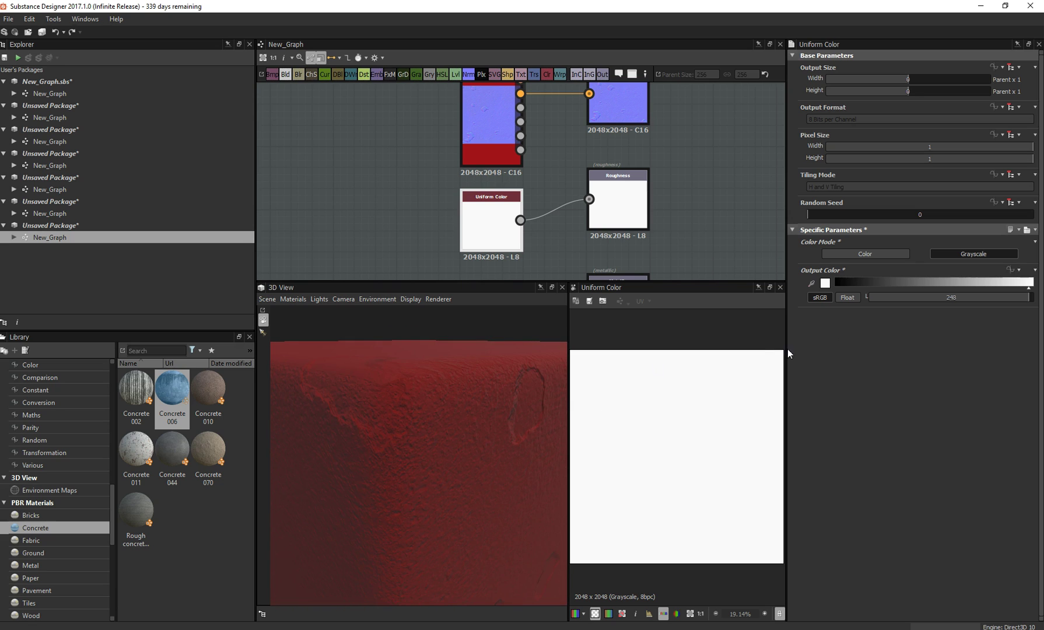
{"action": "left_click_drag", "start_coordinate": [935, 289], "coordinate": [834, 282]}
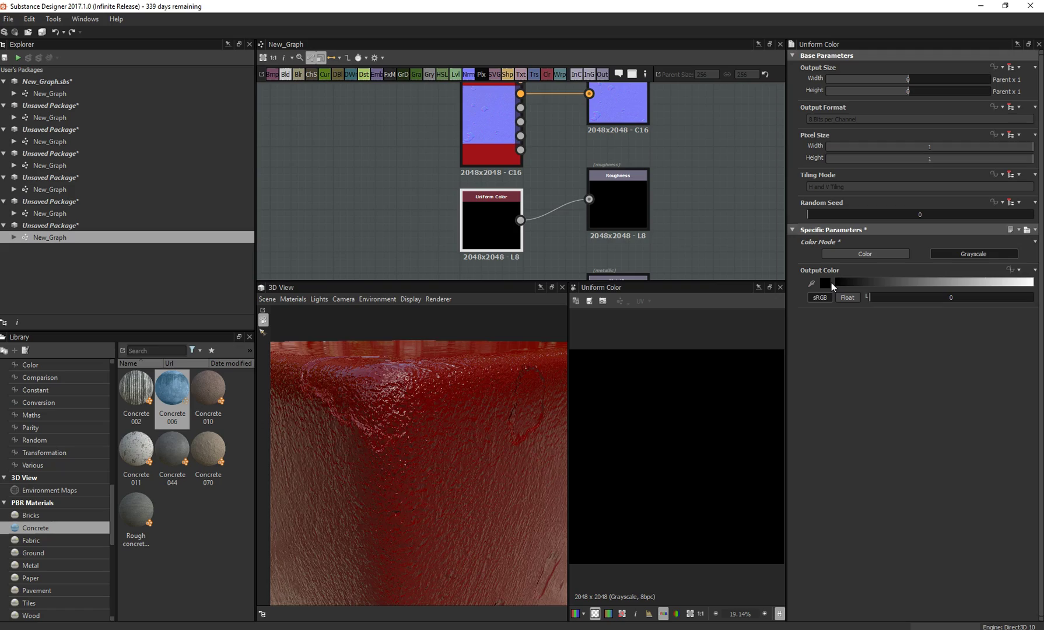
{"action": "left_click_drag", "start_coordinate": [553, 384], "coordinate": [555, 412]}
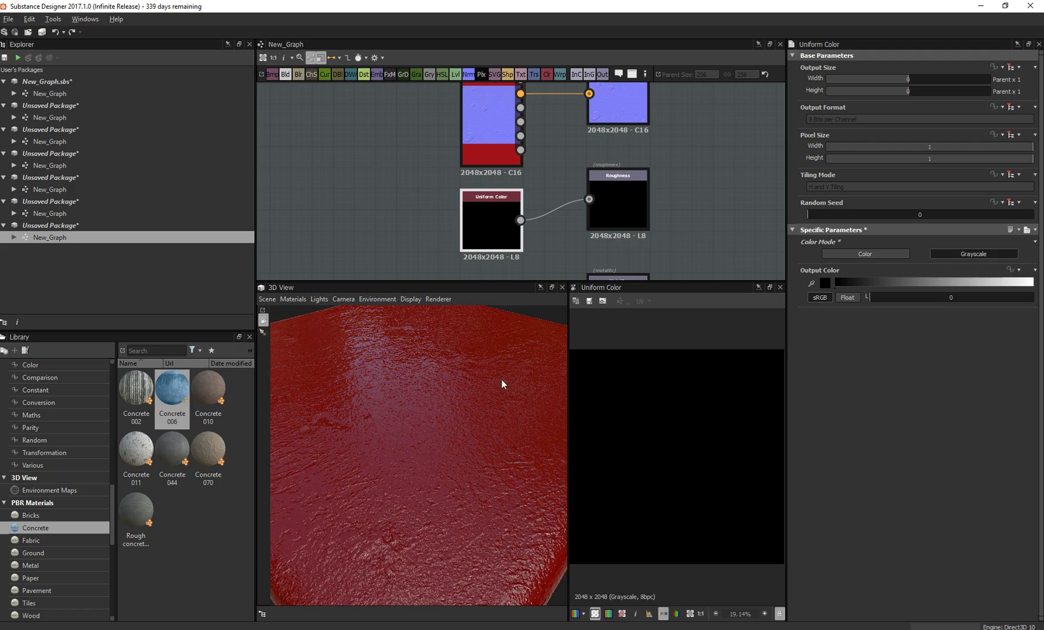
{"action": "left_click_drag", "start_coordinate": [501, 380], "coordinate": [388, 368]}
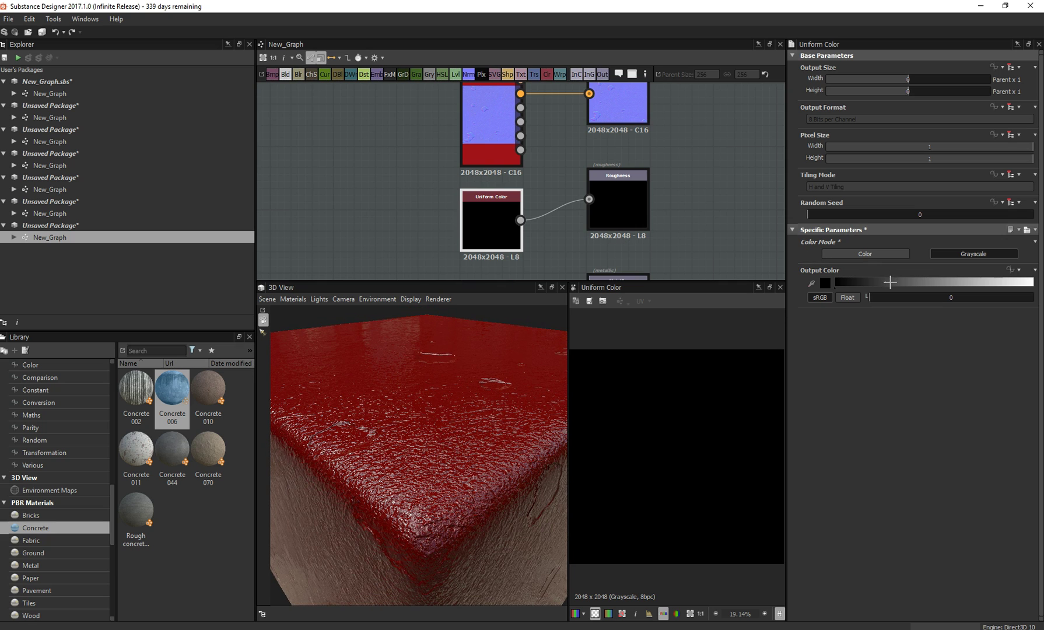
- Settle the roughness grey value at 40 for a glossy cube
{"action": "left_click_drag", "start_coordinate": [879, 280], "coordinate": [1014, 283]}
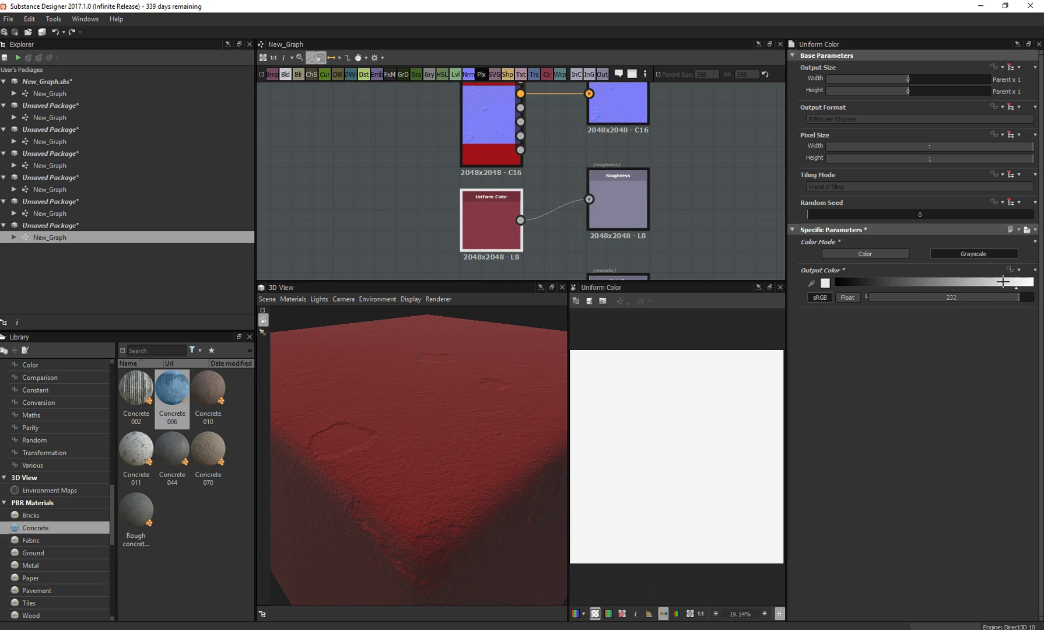
{"action": "left_click_drag", "start_coordinate": [1017, 282], "coordinate": [948, 282]}
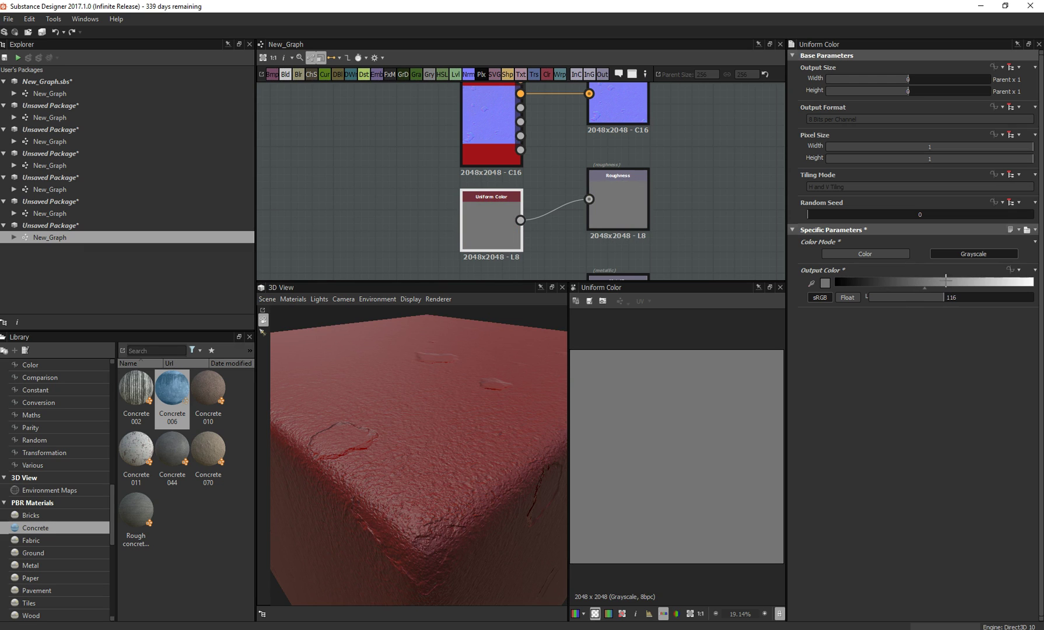
{"action": "left_click", "coordinate": [1029, 282]}
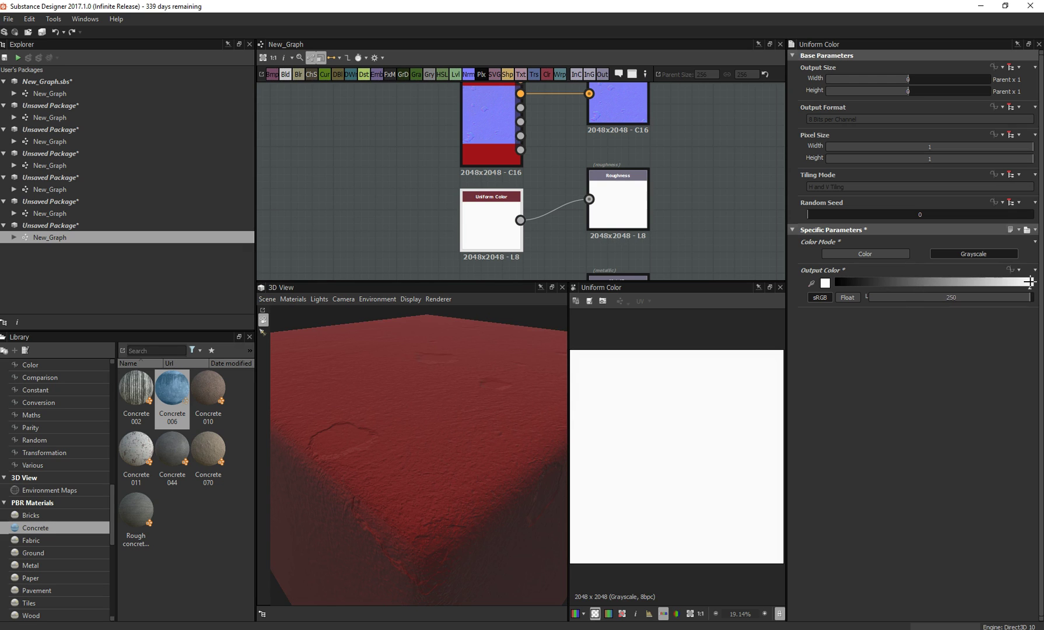
{"action": "left_click", "coordinate": [842, 281]}
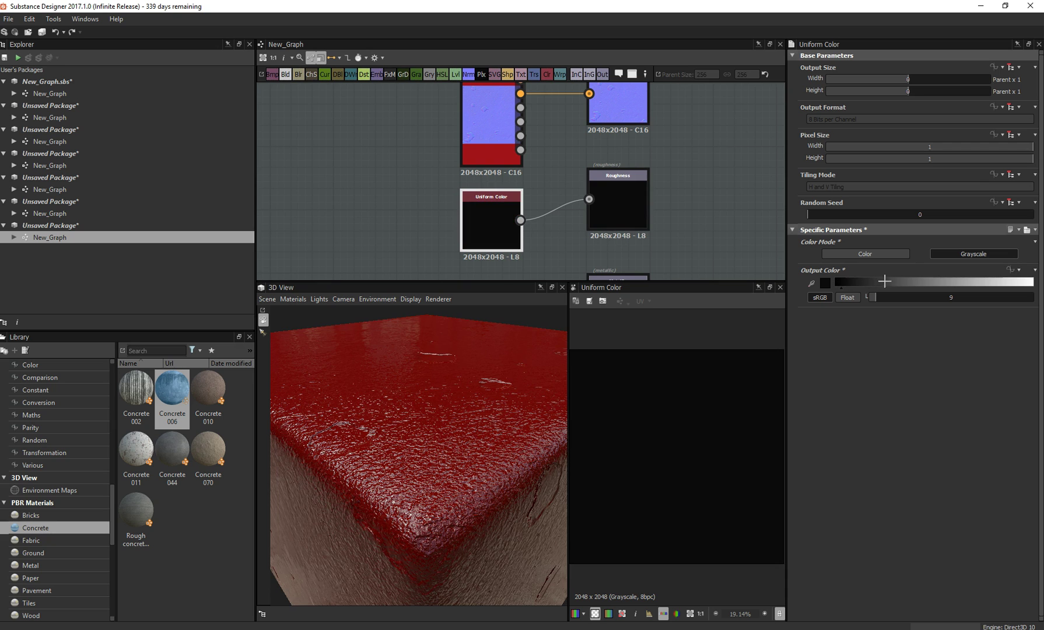
{"action": "mouse_move", "coordinate": [885, 282]}
{"action": "left_mouse_down"}
{"action": "mouse_move", "coordinate": [927, 281]}
{"action": "mouse_move", "coordinate": [865, 281]}
{"action": "left_mouse_up"}
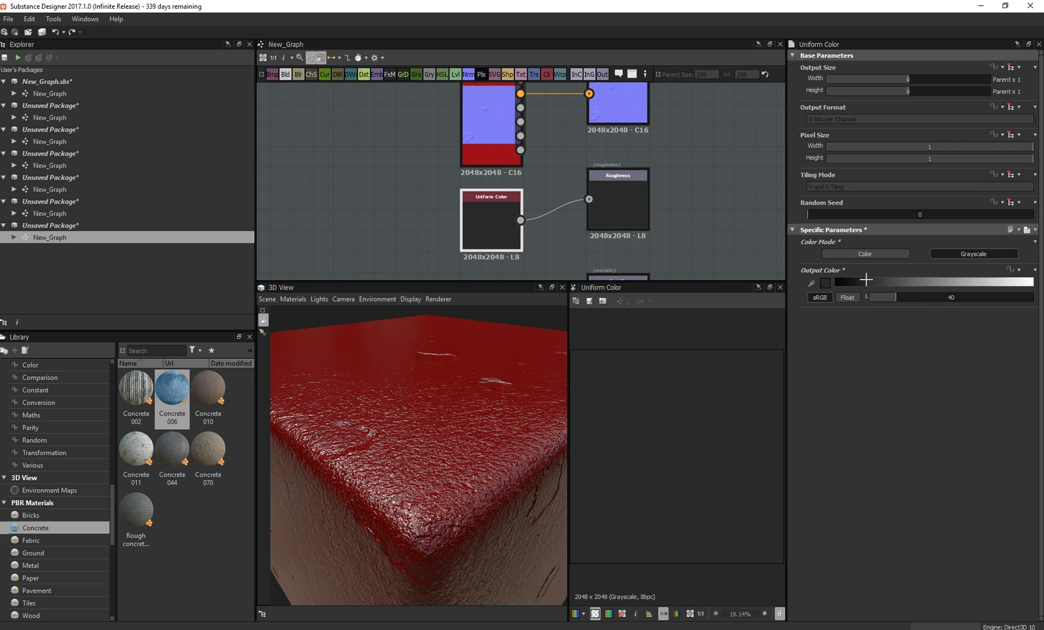
{"action": "mouse_move", "coordinate": [400, 429]}
{"action": "left_mouse_down"}
{"action": "mouse_move", "coordinate": [403, 417]}
{"action": "mouse_move", "coordinate": [404, 428]}
{"action": "left_mouse_up"}
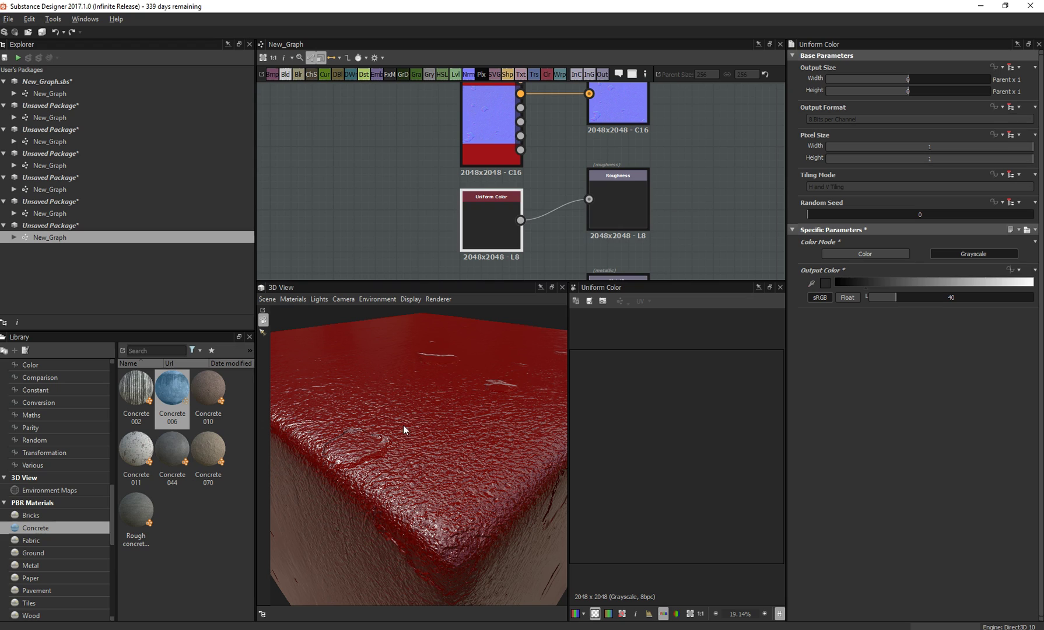
{"action": "left_click_drag", "start_coordinate": [562, 186], "coordinate": [561, 226]}
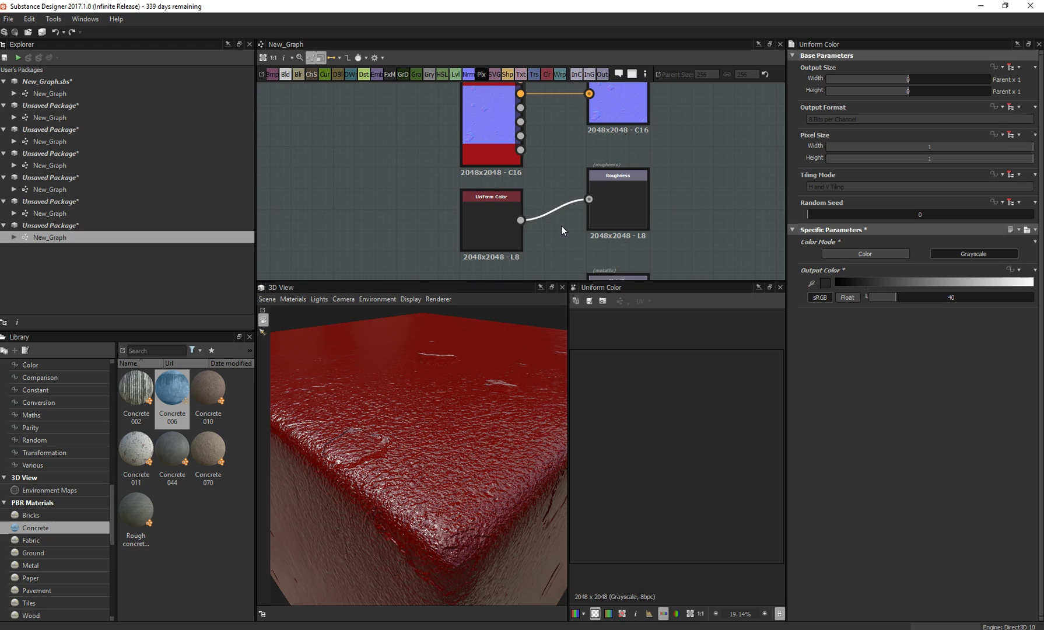
- Delete the Concrete 006 node and its link into the Normal output
{"action": "middle_click_drag", "start_coordinate": [541, 168], "coordinate": [536, 197]}
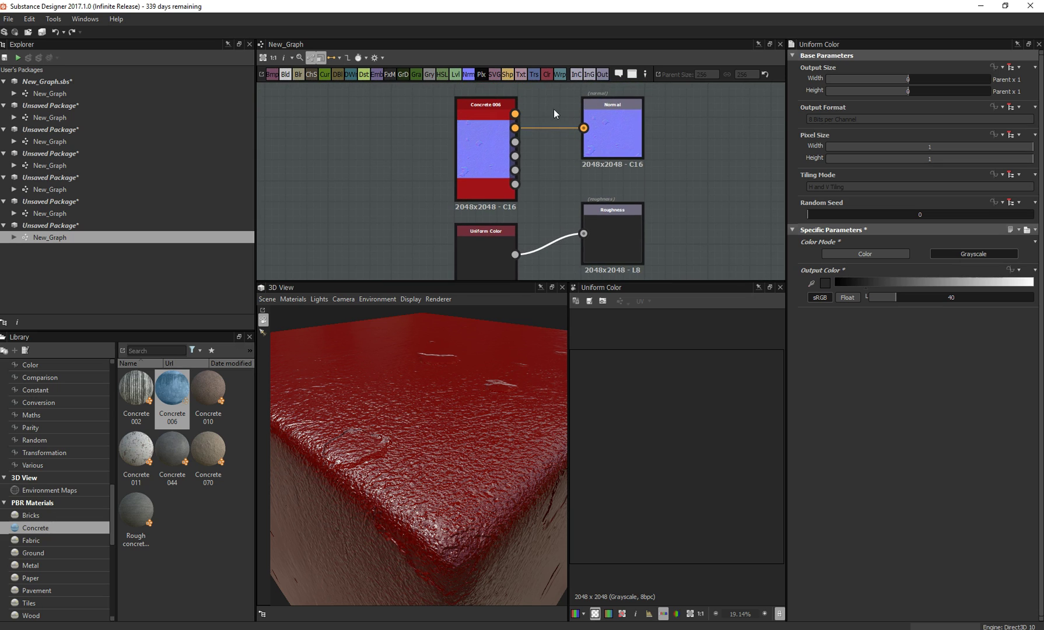
{"action": "left_click", "coordinate": [549, 128]}
{"action": "key", "text": "Delete"}
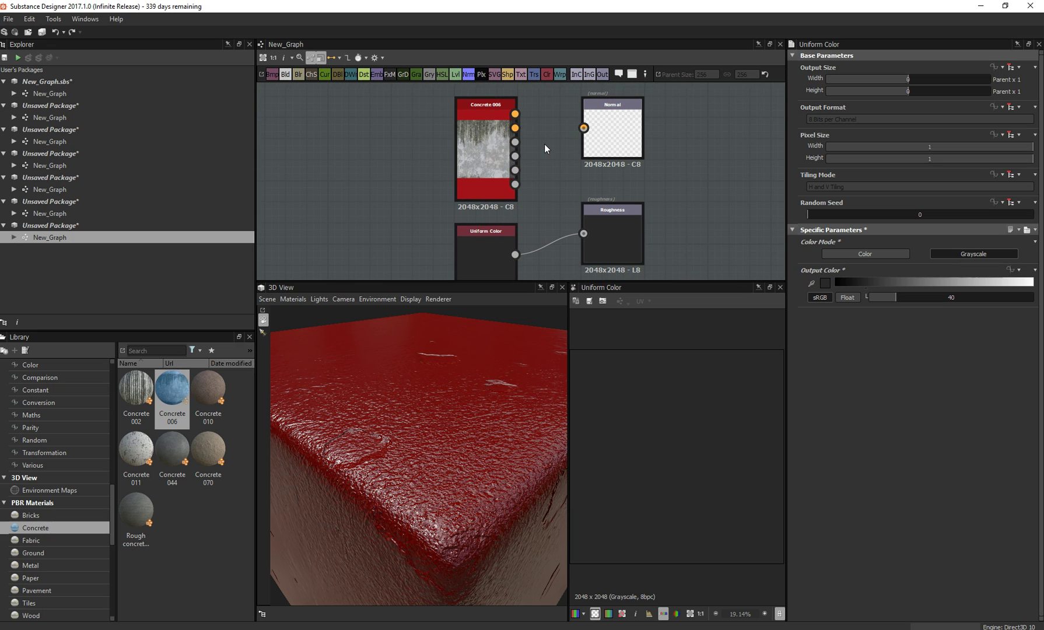
{"action": "left_click", "coordinate": [477, 100]}
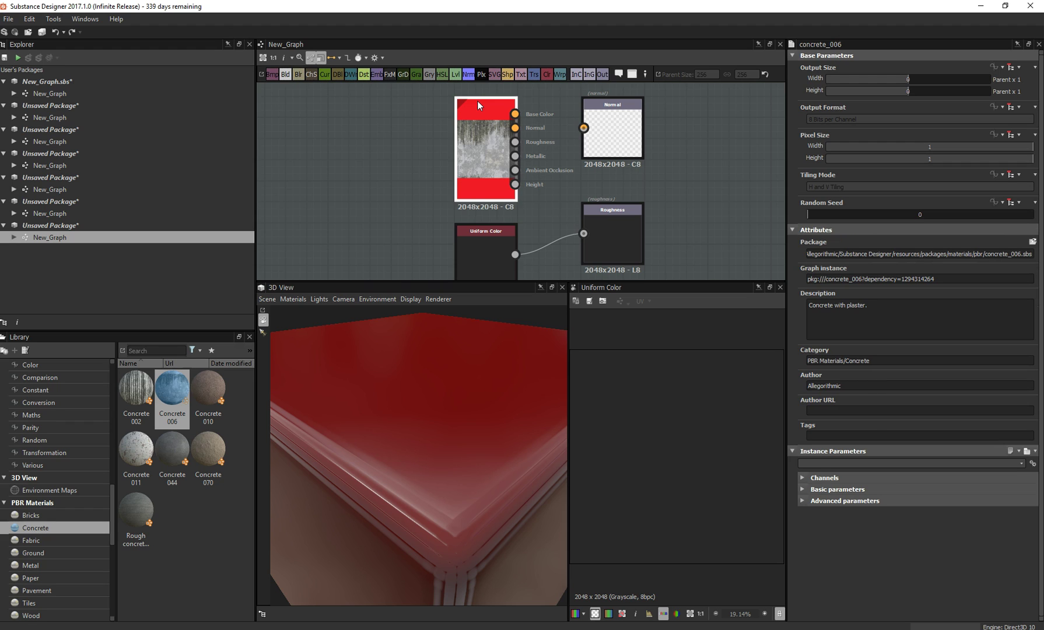
{"action": "key", "text": "Delete"}
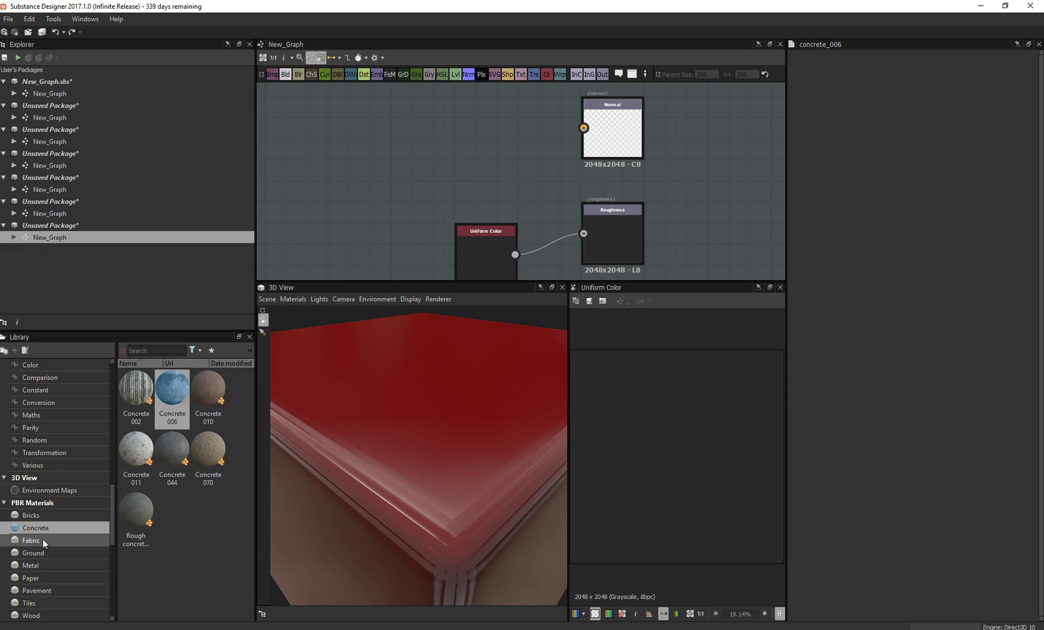
- Show the Generators > Patterns category in the Library
{"action": "scroll", "coordinate": [42, 539], "scroll_direction": "up", "scroll_amount": 4}
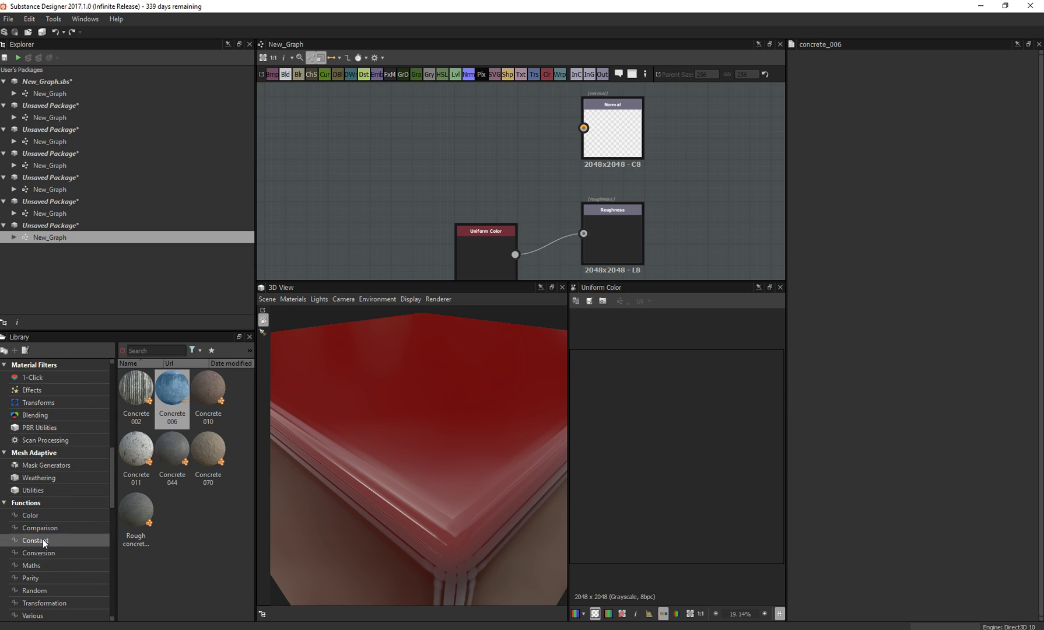
{"action": "scroll", "coordinate": [42, 539], "scroll_direction": "up", "scroll_amount": 3}
{"action": "scroll", "coordinate": [43, 538], "scroll_direction": "up", "scroll_amount": 3}
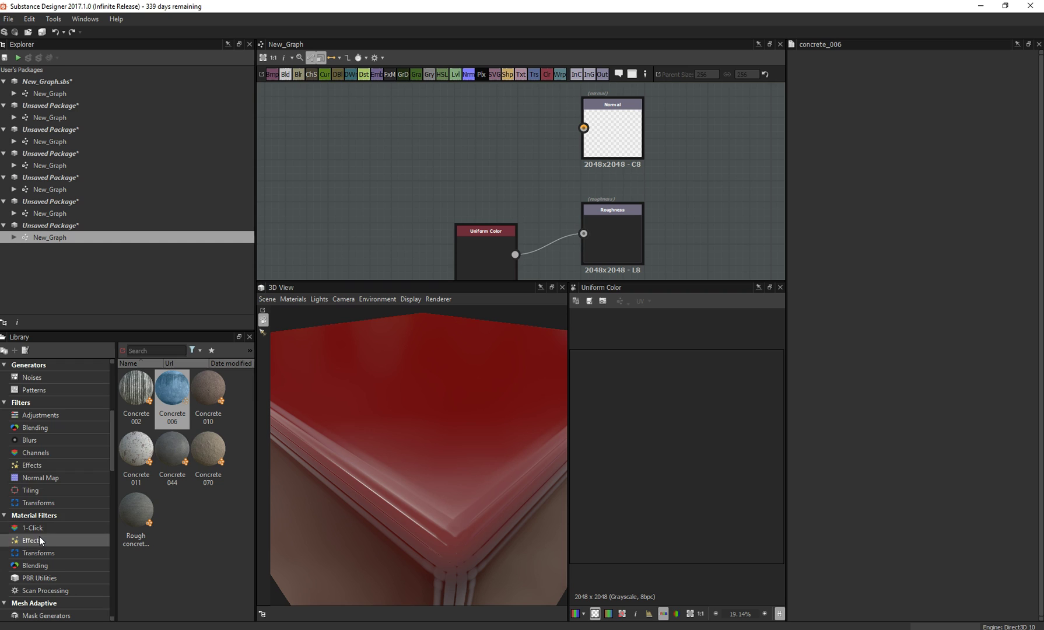
{"action": "left_click", "coordinate": [29, 378]}
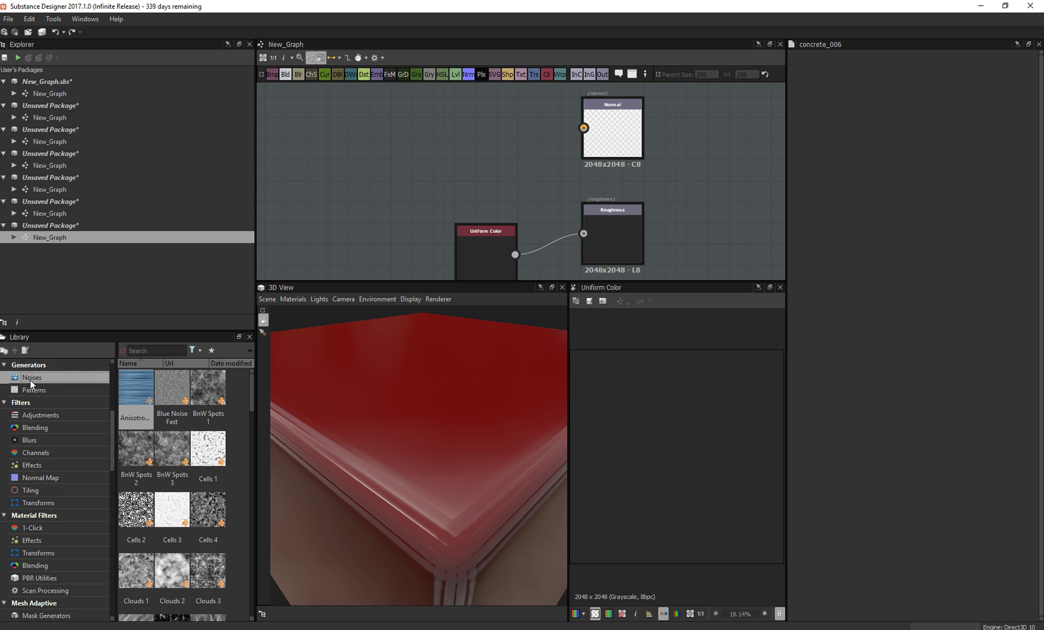
{"action": "left_click", "coordinate": [33, 389]}
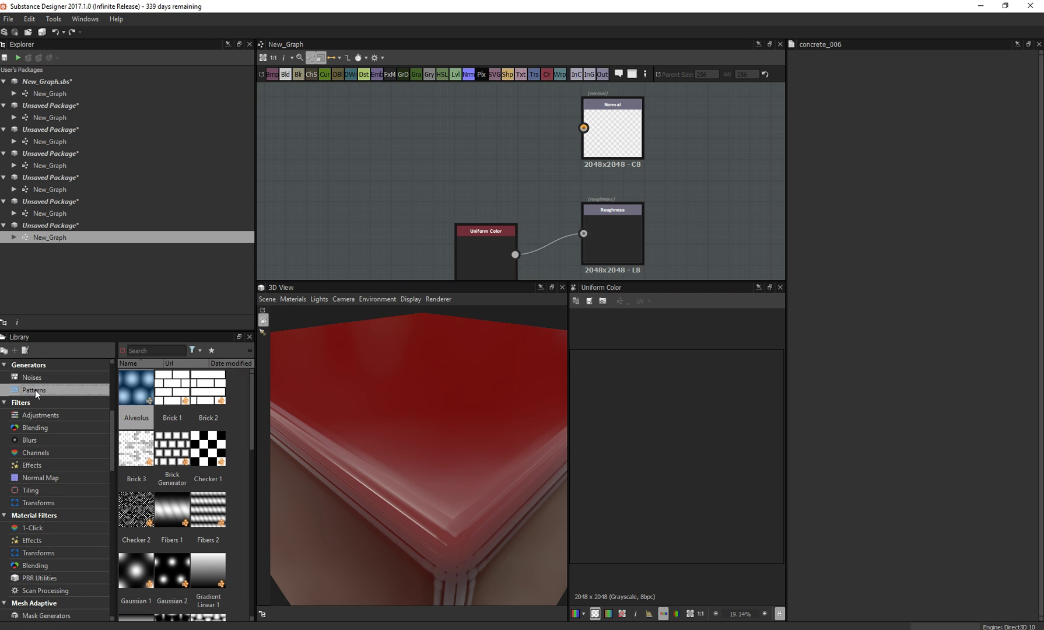
- Place an Alveolus pattern and wire it through a new Normal node into the Normal output
{"action": "left_click_drag", "start_coordinate": [135, 402], "coordinate": [358, 129]}
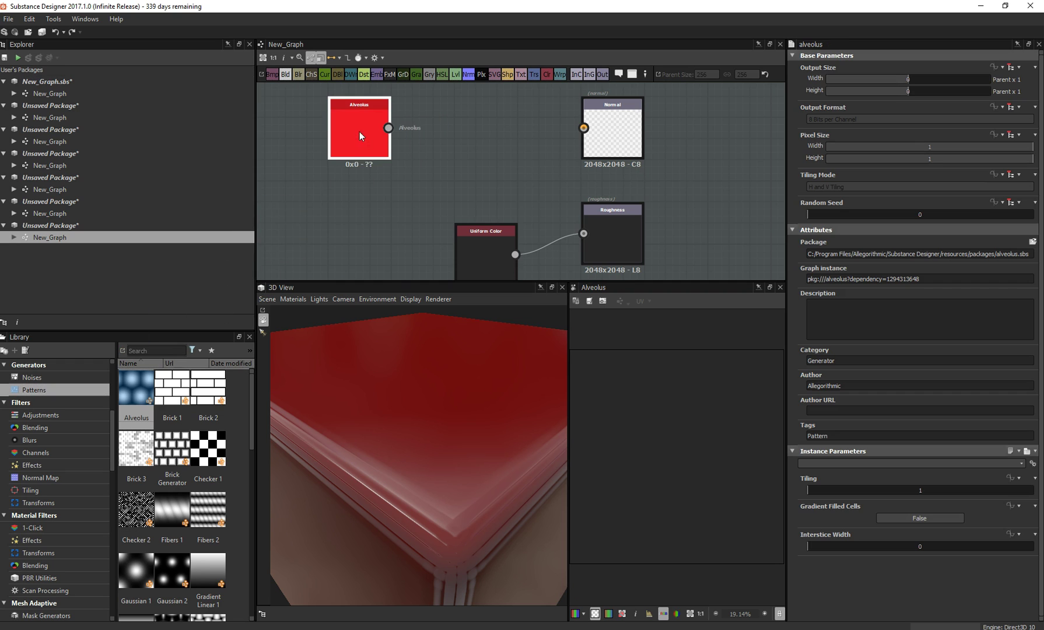
{"action": "right_click", "coordinate": [486, 124]}
{"action": "mouse_move", "coordinate": [501, 131]}
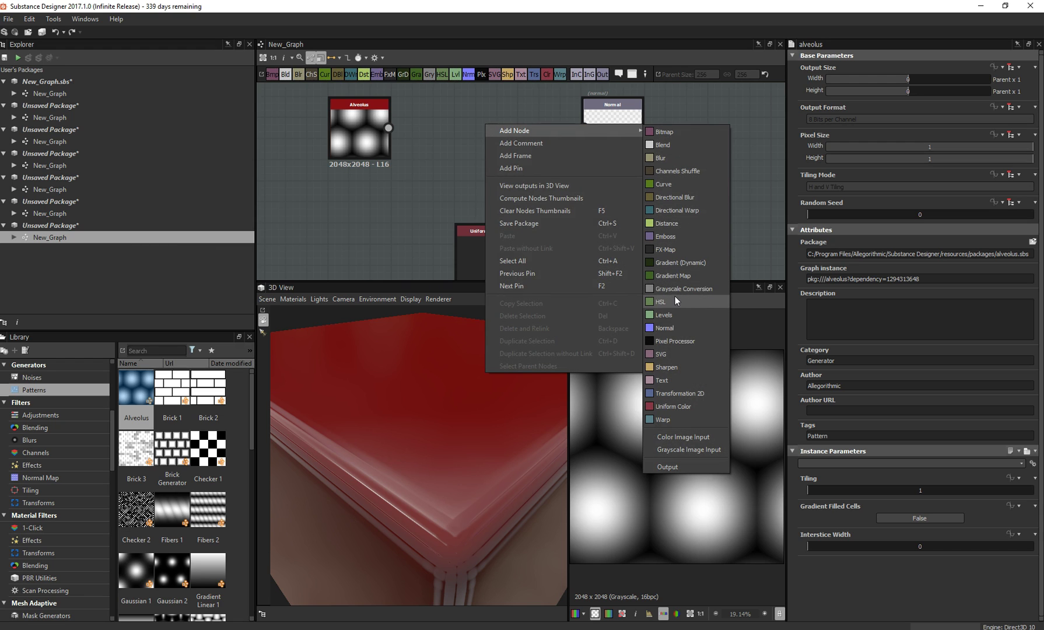
{"action": "left_click", "coordinate": [666, 327]}
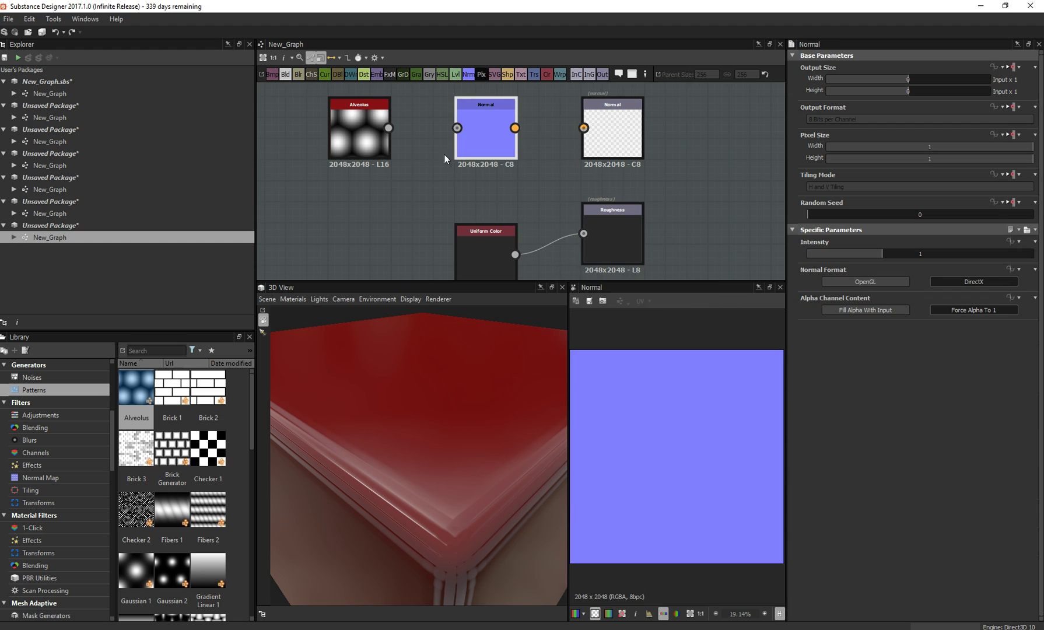
{"action": "left_click_drag", "start_coordinate": [388, 128], "coordinate": [583, 128]}
- Raise the Alveolus Tiling from 6 to 16 for finer hexagons
{"action": "left_click", "coordinate": [356, 127]}
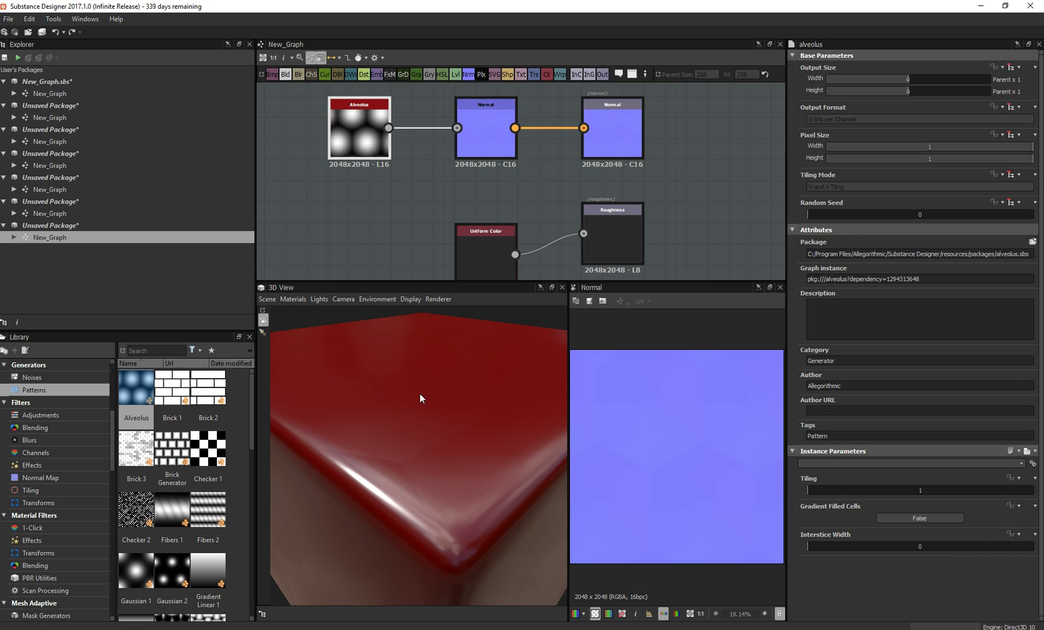
{"action": "mouse_move", "coordinate": [419, 393]}
{"action": "left_mouse_down"}
{"action": "mouse_move", "coordinate": [409, 407]}
{"action": "mouse_move", "coordinate": [399, 397]}
{"action": "mouse_move", "coordinate": [411, 405]}
{"action": "left_mouse_up"}
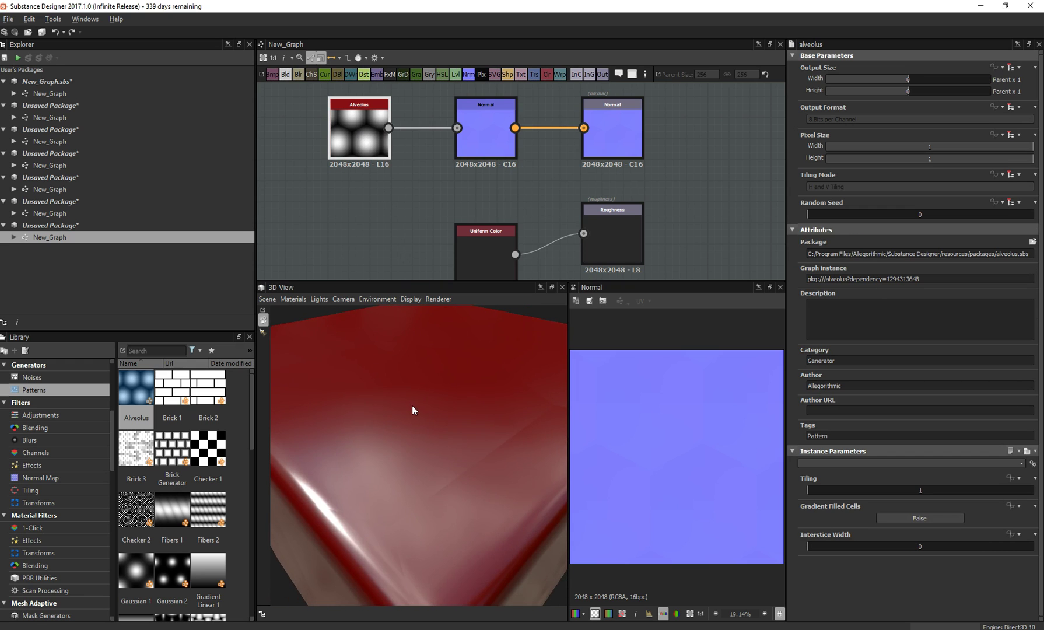
{"action": "left_click", "coordinate": [879, 489]}
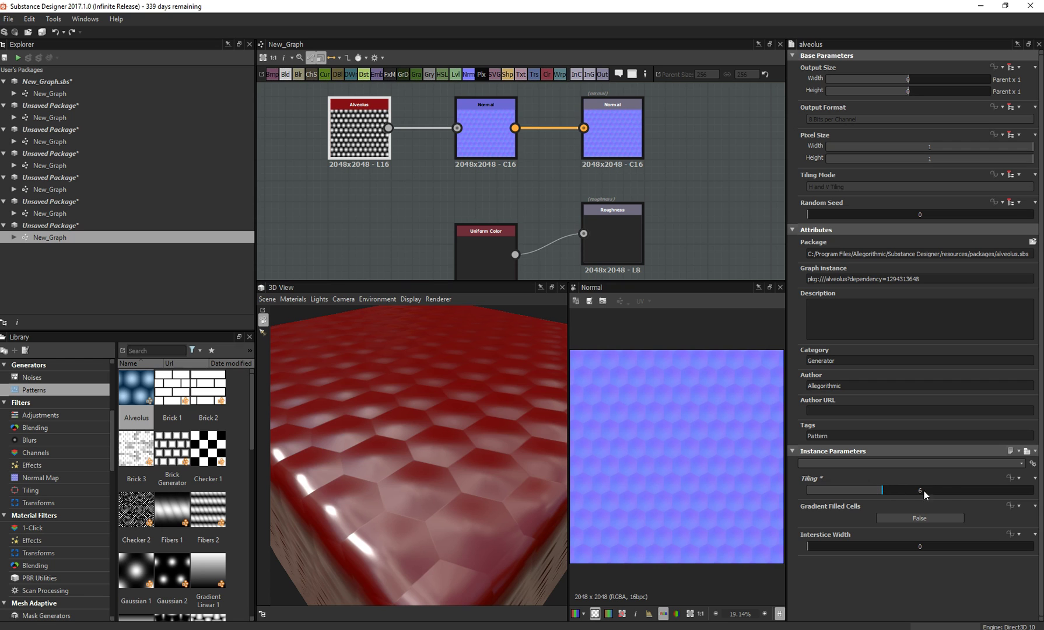
{"action": "left_click", "coordinate": [948, 490]}
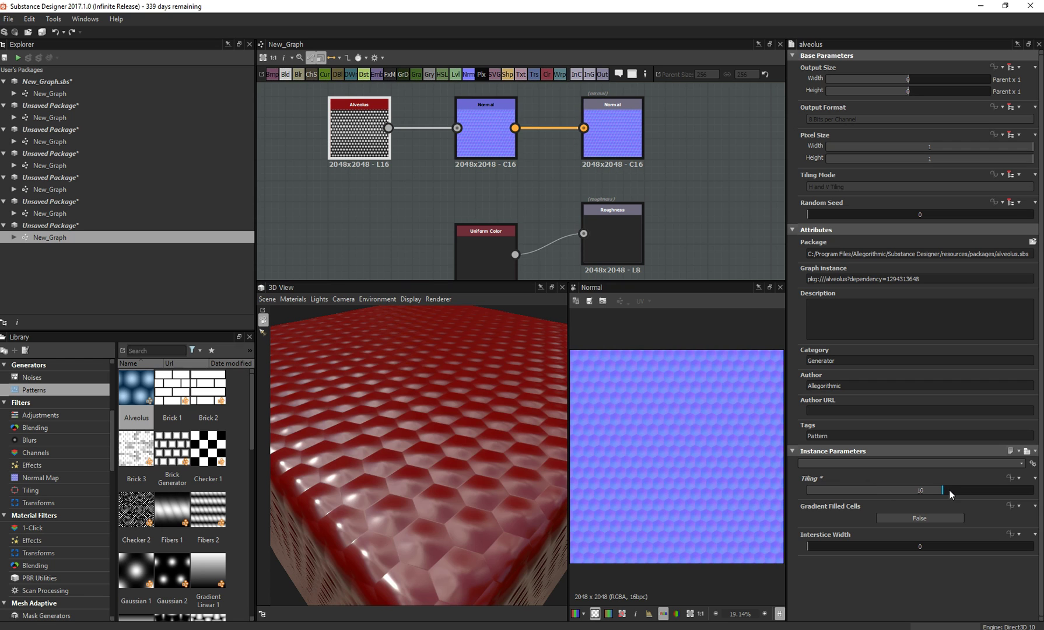
{"action": "left_click", "coordinate": [985, 491]}
{"action": "left_click", "coordinate": [1009, 489]}
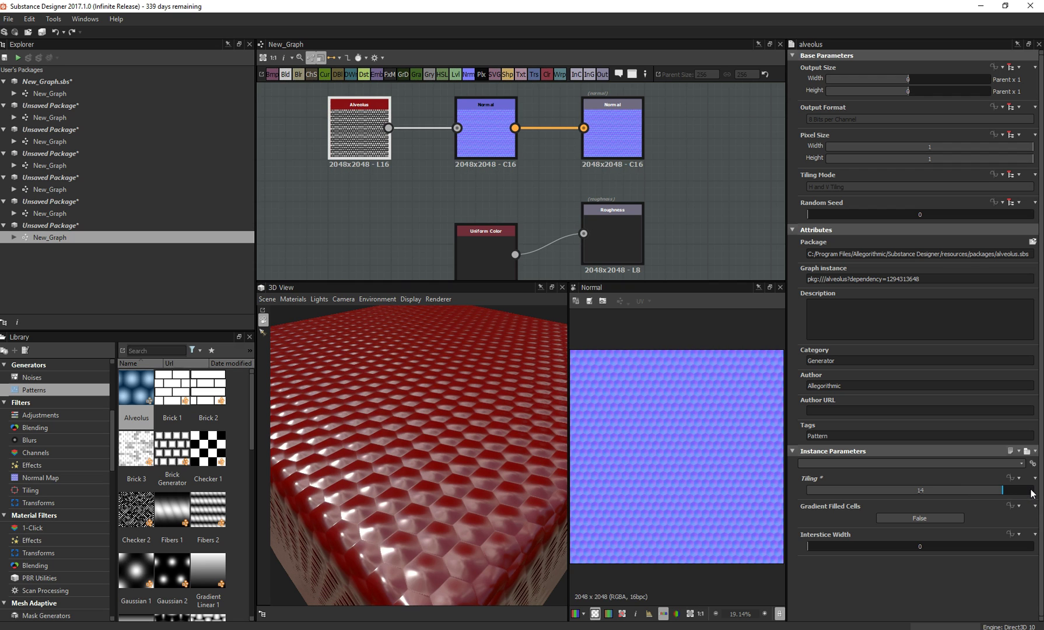
{"action": "left_click", "coordinate": [1031, 493]}
{"action": "mouse_move", "coordinate": [413, 466]}
{"action": "left_mouse_down"}
{"action": "mouse_move", "coordinate": [359, 494]}
{"action": "mouse_move", "coordinate": [310, 470]}
{"action": "mouse_move", "coordinate": [288, 433]}
{"action": "mouse_move", "coordinate": [330, 459]}
{"action": "mouse_move", "coordinate": [438, 458]}
{"action": "mouse_move", "coordinate": [393, 458]}
{"action": "mouse_move", "coordinate": [396, 479]}
{"action": "mouse_move", "coordinate": [424, 480]}
{"action": "mouse_move", "coordinate": [402, 480]}
{"action": "mouse_move", "coordinate": [397, 467]}
{"action": "mouse_move", "coordinate": [398, 481]}
{"action": "left_mouse_up"}
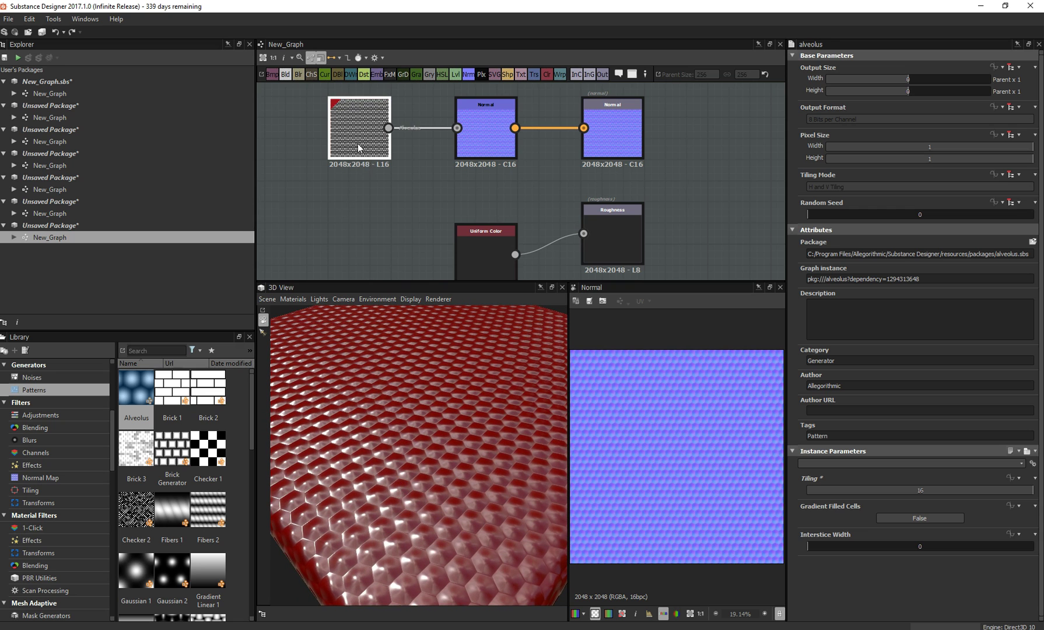
- Insert a Blur node on the link between Alveolus and Normal
{"action": "left_click_drag", "start_coordinate": [334, 105], "coordinate": [273, 105]}
{"action": "right_click", "coordinate": [392, 190]}
{"action": "mouse_move", "coordinate": [473, 198]}
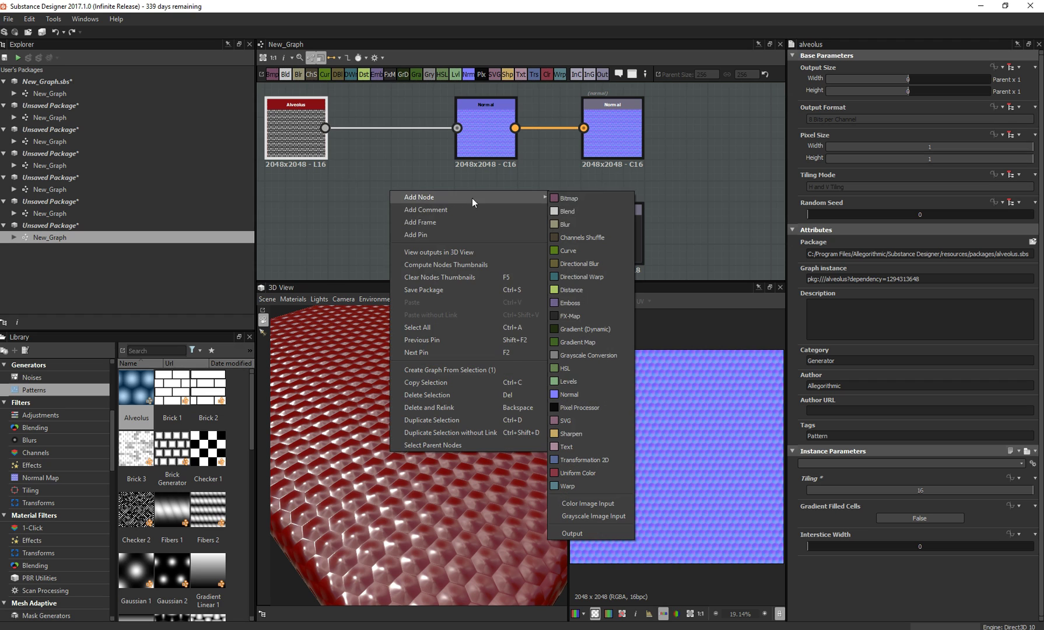
{"action": "left_click", "coordinate": [598, 221]}
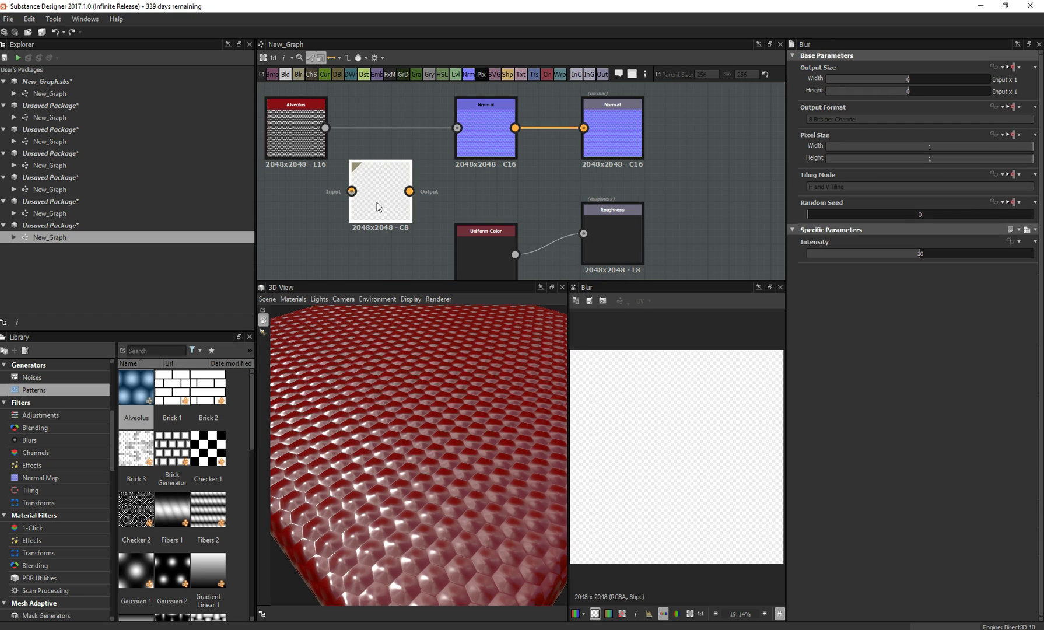
{"action": "left_click_drag", "start_coordinate": [368, 201], "coordinate": [401, 146]}
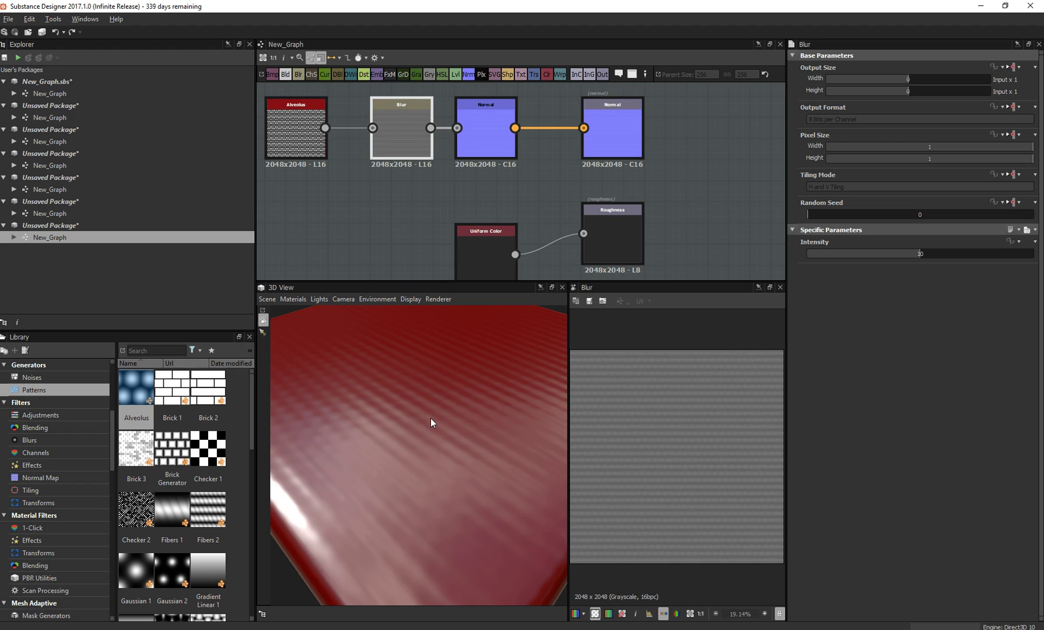
{"action": "mouse_move", "coordinate": [431, 418]}
{"action": "left_mouse_down"}
{"action": "mouse_move", "coordinate": [424, 385]}
{"action": "mouse_move", "coordinate": [429, 405]}
{"action": "left_mouse_up"}
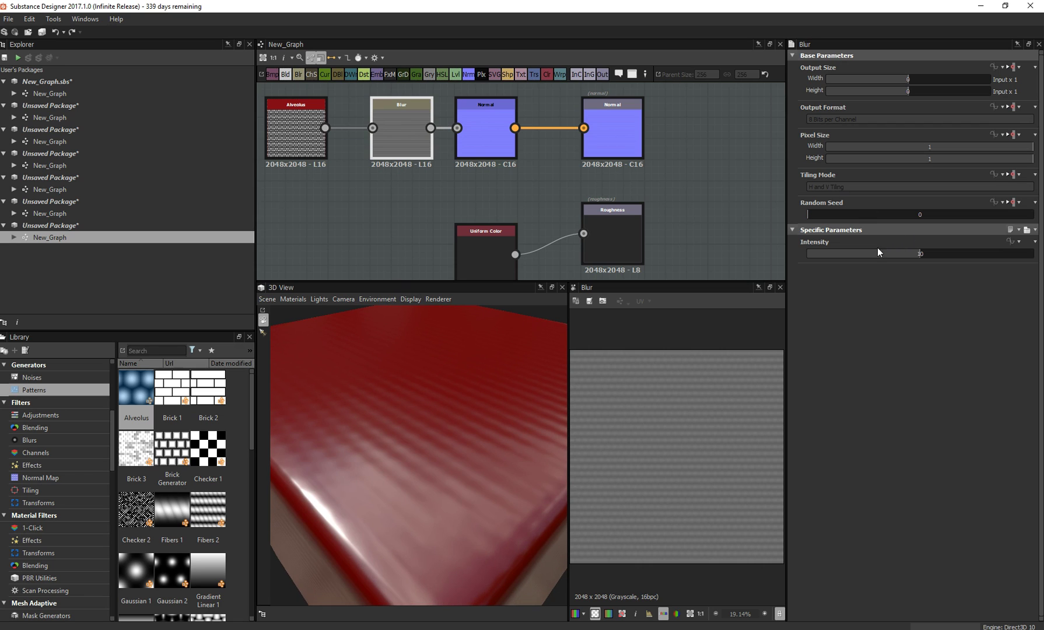
{"action": "left_click_drag", "start_coordinate": [858, 252], "coordinate": [835, 254]}
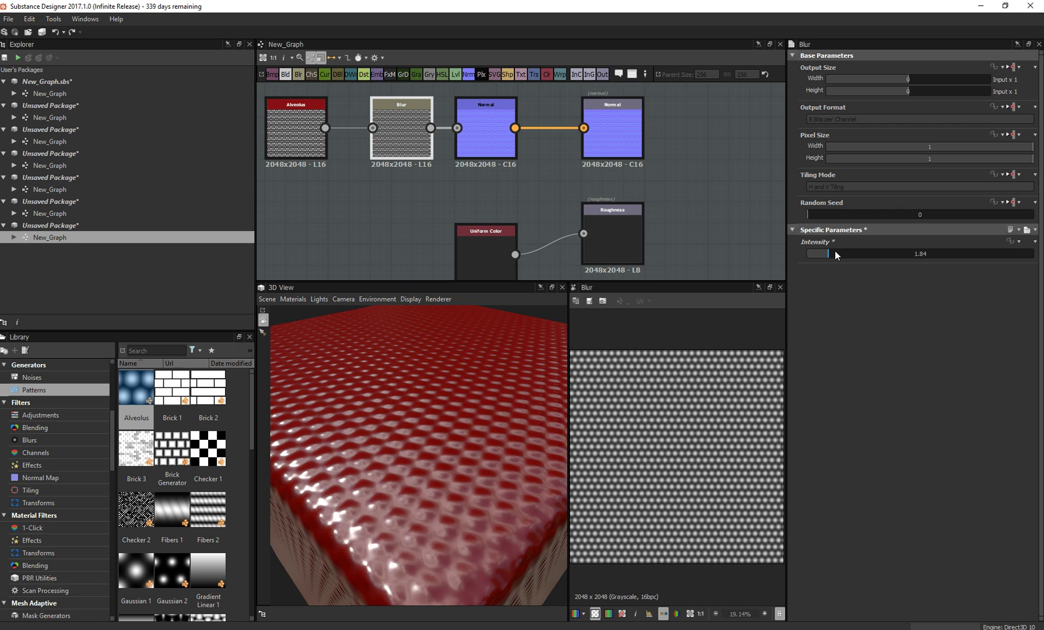
- Set the Alveolus Tiling back to 6 for larger cells
{"action": "left_click", "coordinate": [281, 137]}
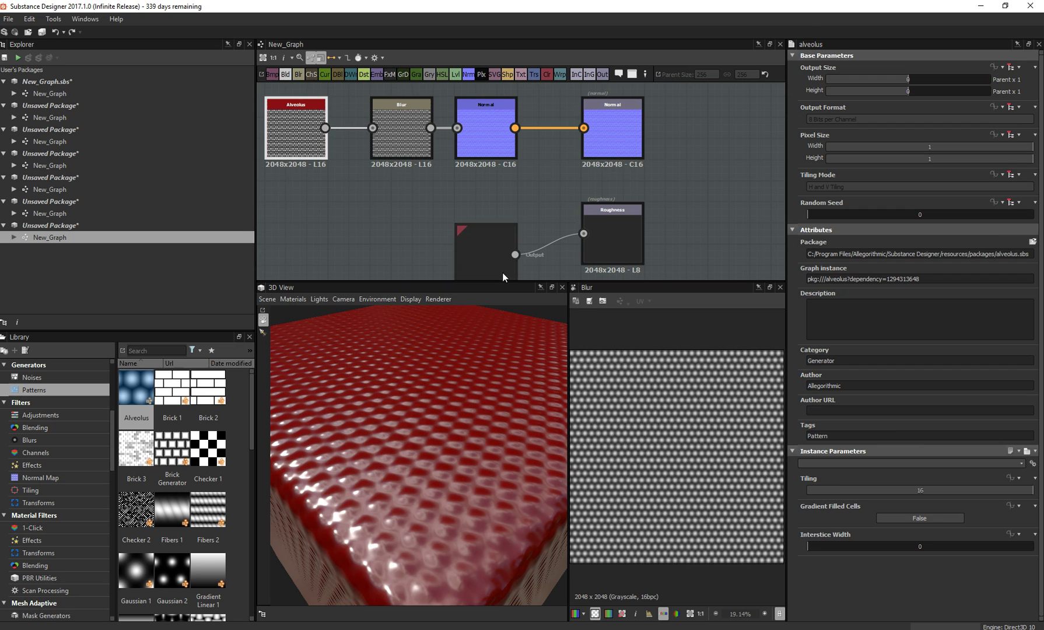
{"action": "left_click", "coordinate": [869, 489]}
{"action": "left_click_drag", "start_coordinate": [884, 490], "coordinate": [988, 488]}
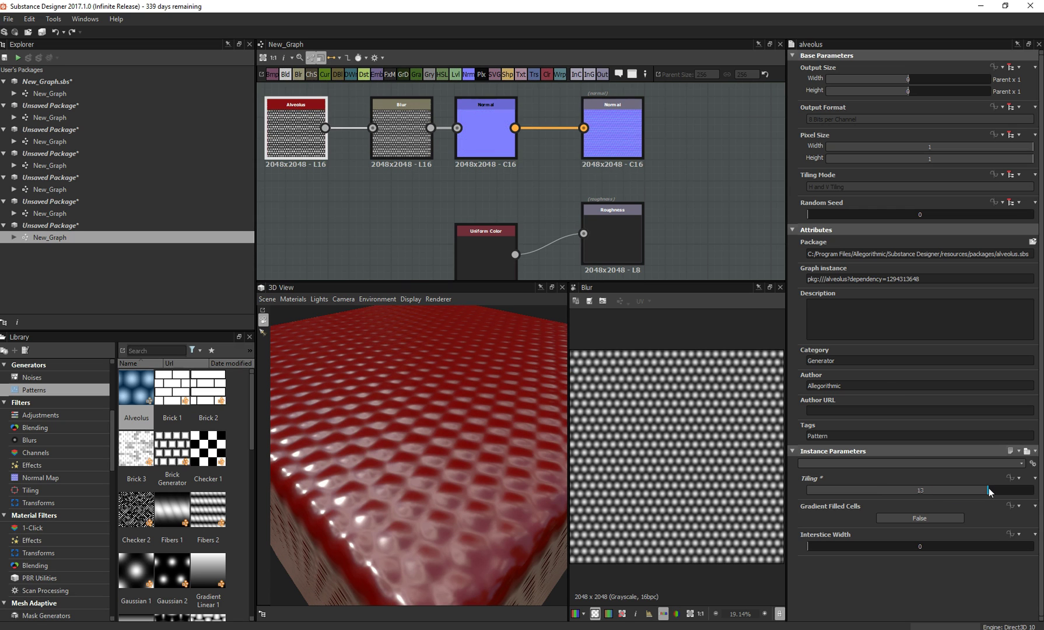
{"action": "left_click", "coordinate": [820, 488]}
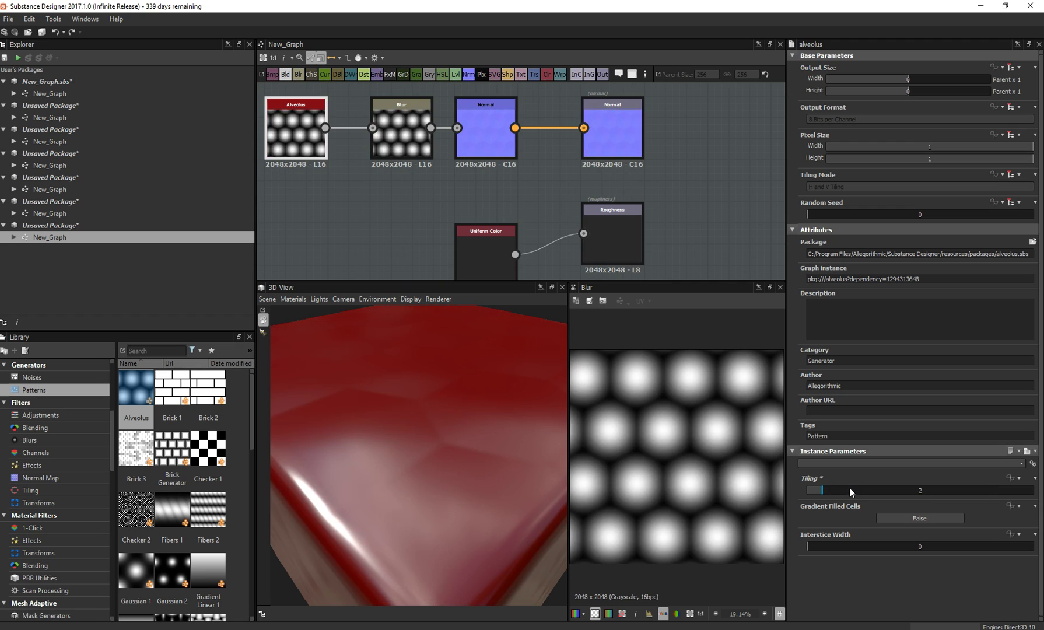
{"action": "left_click", "coordinate": [851, 490]}
{"action": "left_click", "coordinate": [882, 489]}
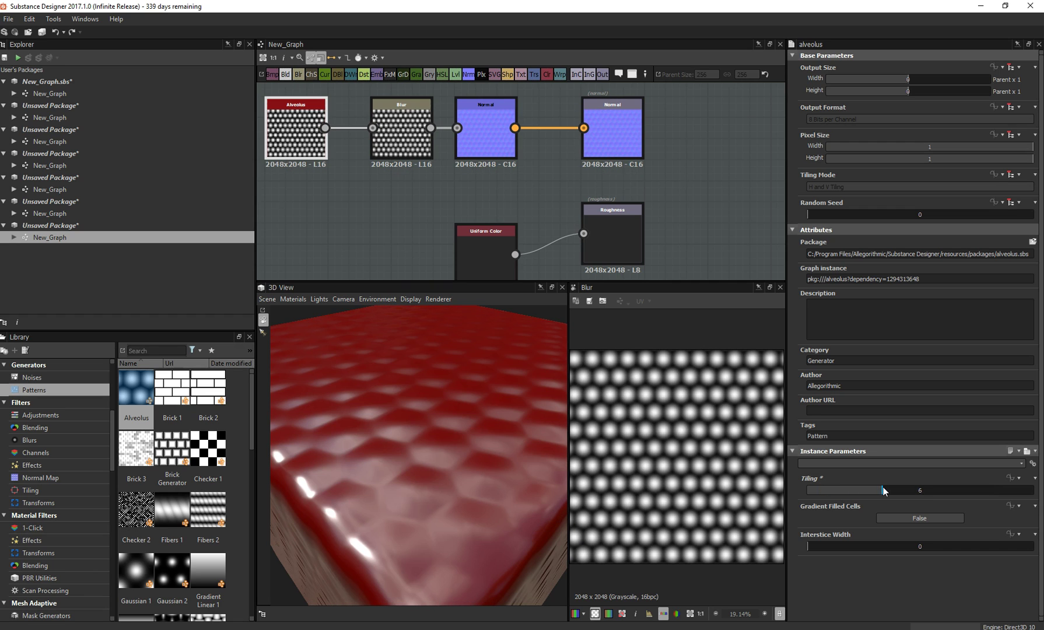
- Try Blur intensities between 0 and about 3, landing on 1.25
{"action": "left_click", "coordinate": [405, 142]}
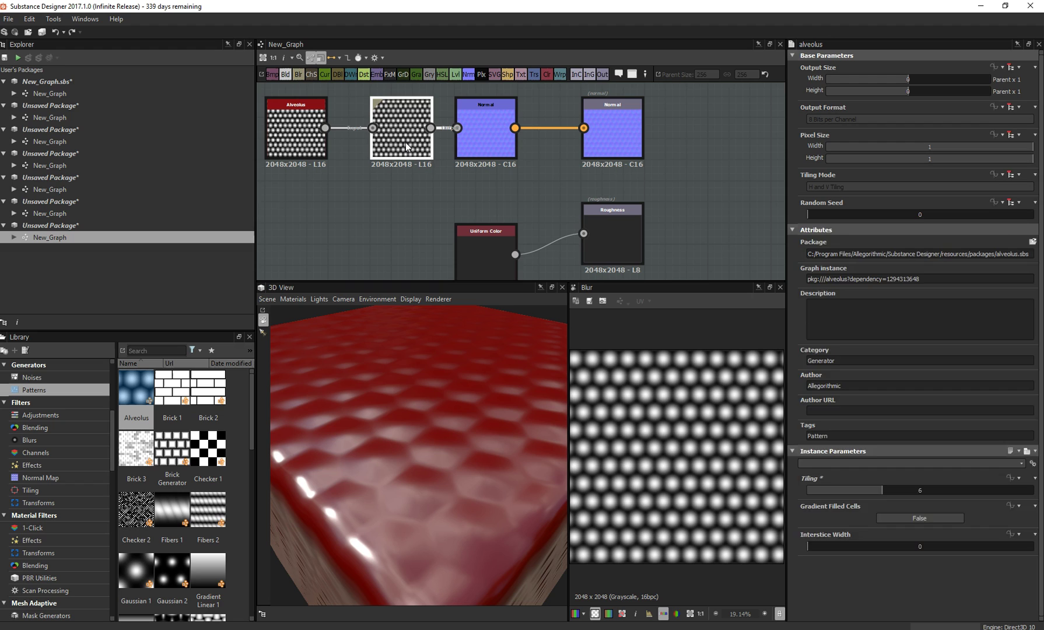
{"action": "left_click", "coordinate": [867, 253]}
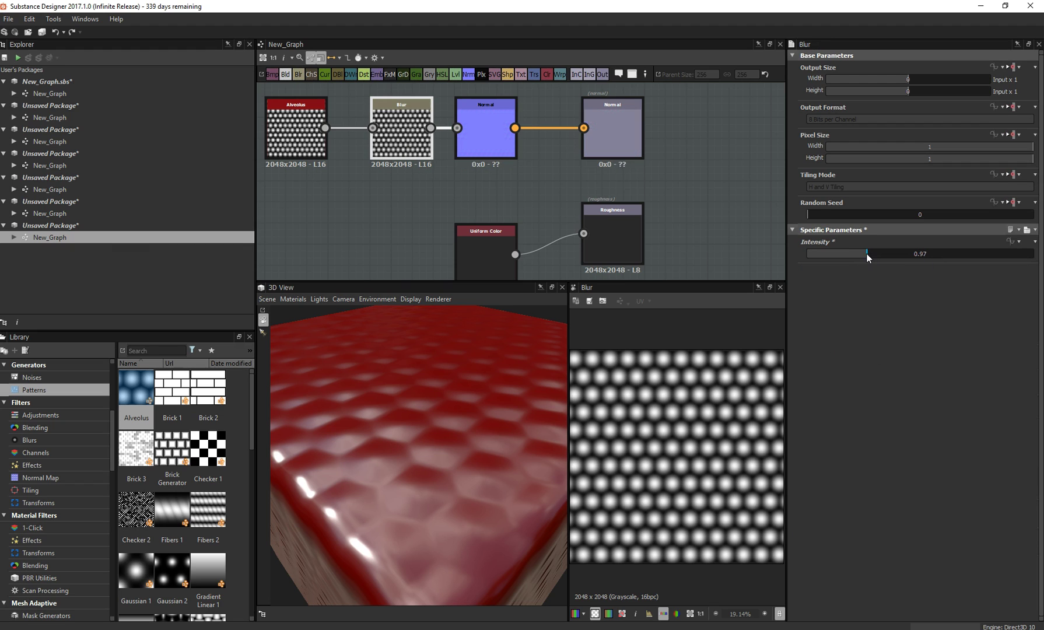
{"action": "left_click", "coordinate": [808, 254]}
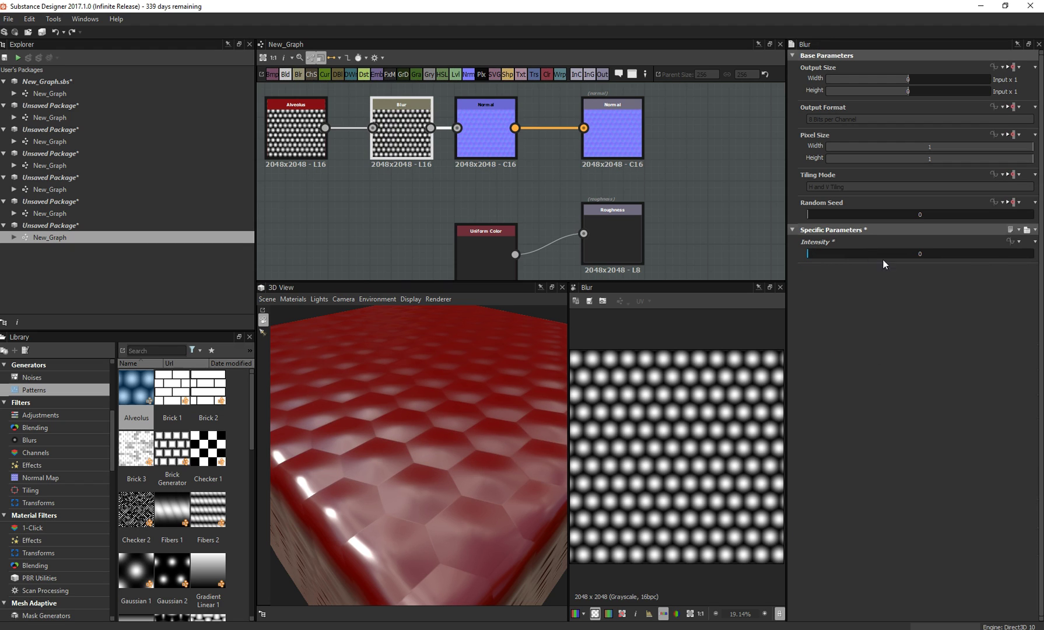
{"action": "left_click", "coordinate": [996, 254]}
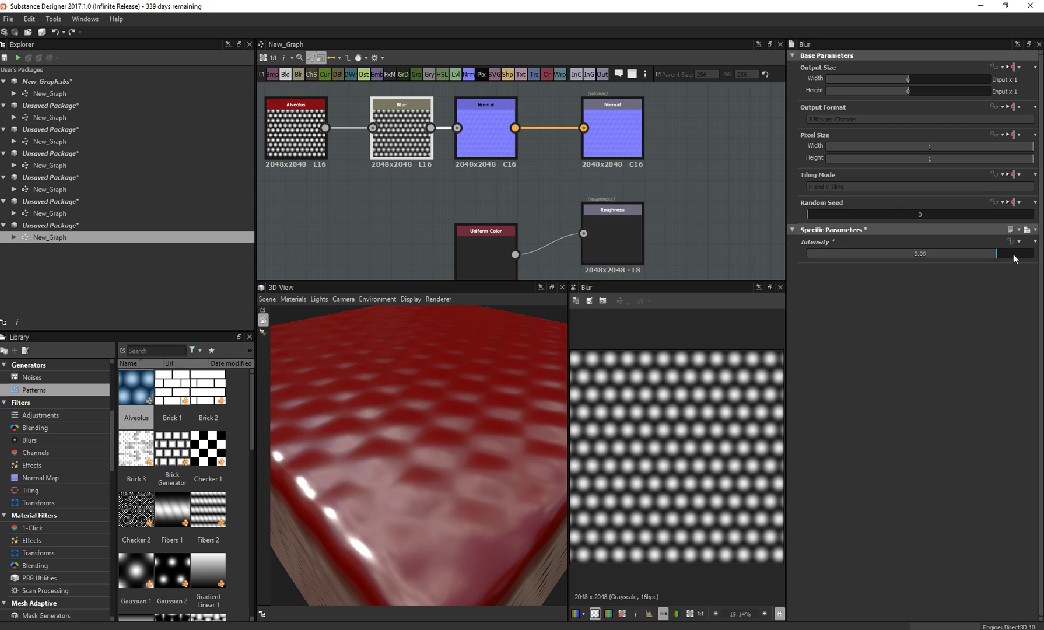
{"action": "left_click", "coordinate": [1013, 253]}
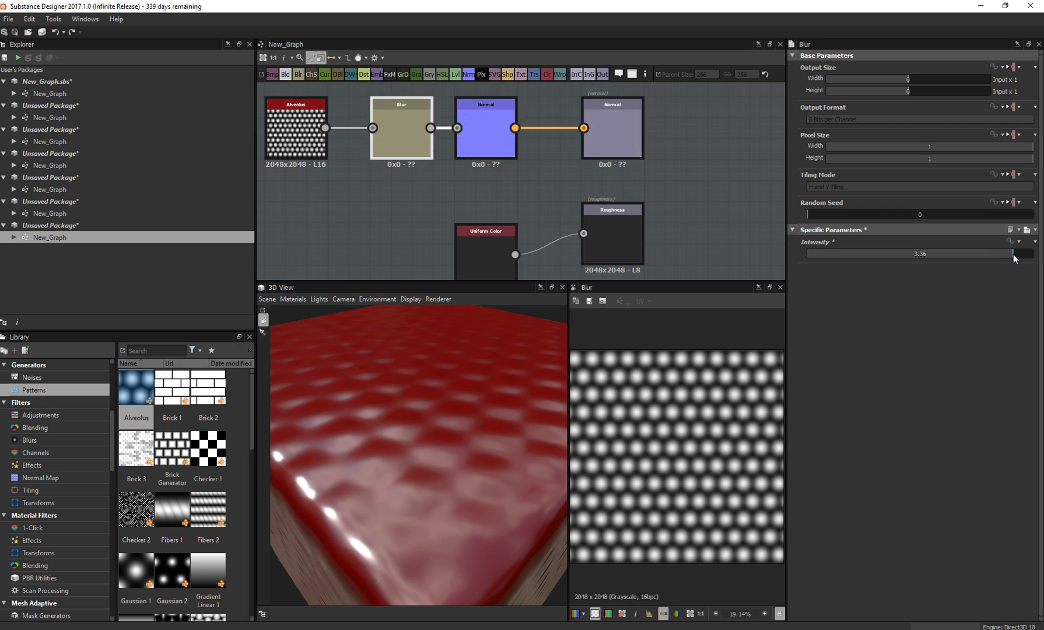
{"action": "left_click", "coordinate": [884, 253]}
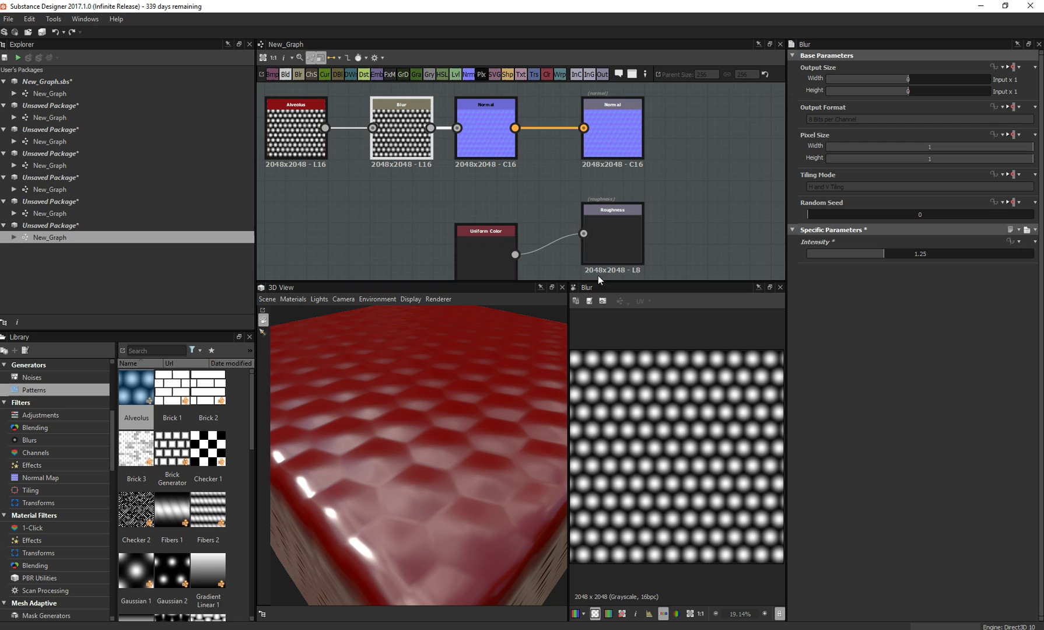
- Fine-tune the Blur intensity to 1.99 while viewing the cube from above
{"action": "left_click", "coordinate": [486, 233]}
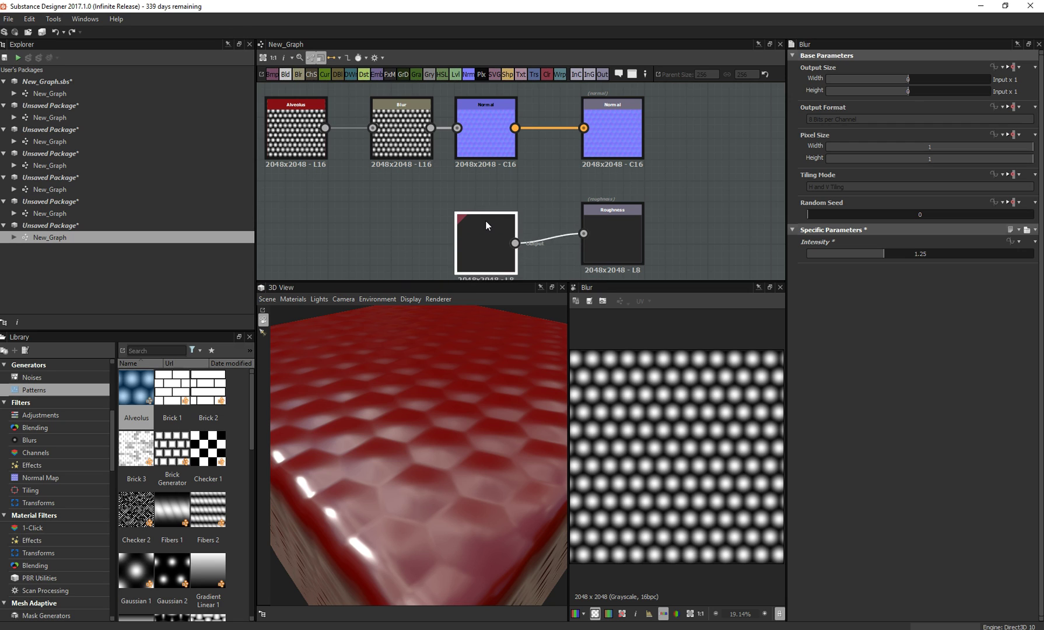
{"action": "left_click", "coordinate": [825, 255]}
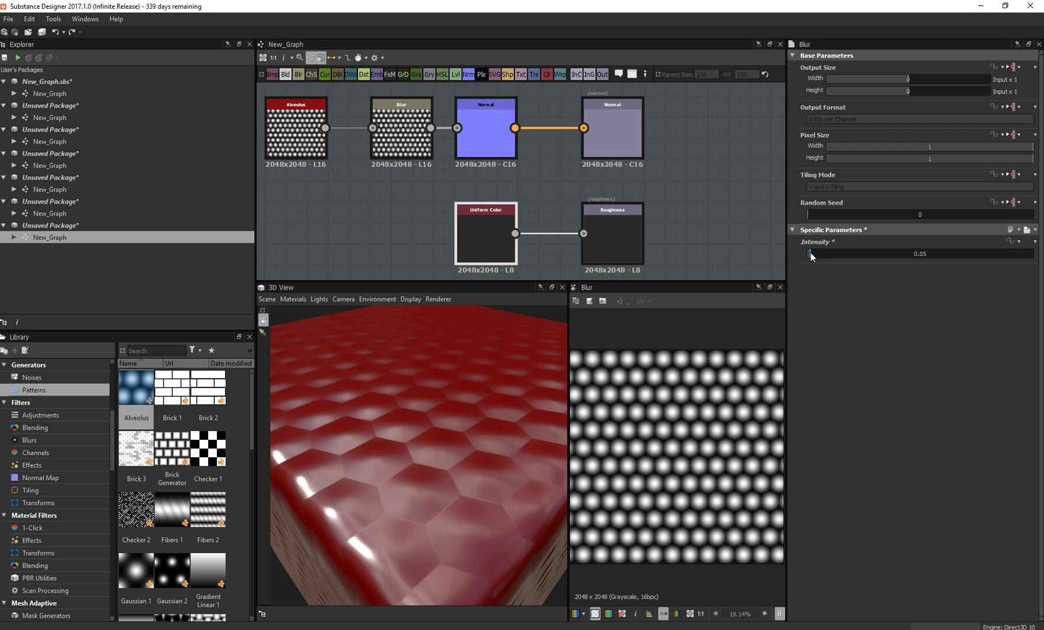
{"action": "left_click_drag", "start_coordinate": [810, 252], "coordinate": [975, 254]}
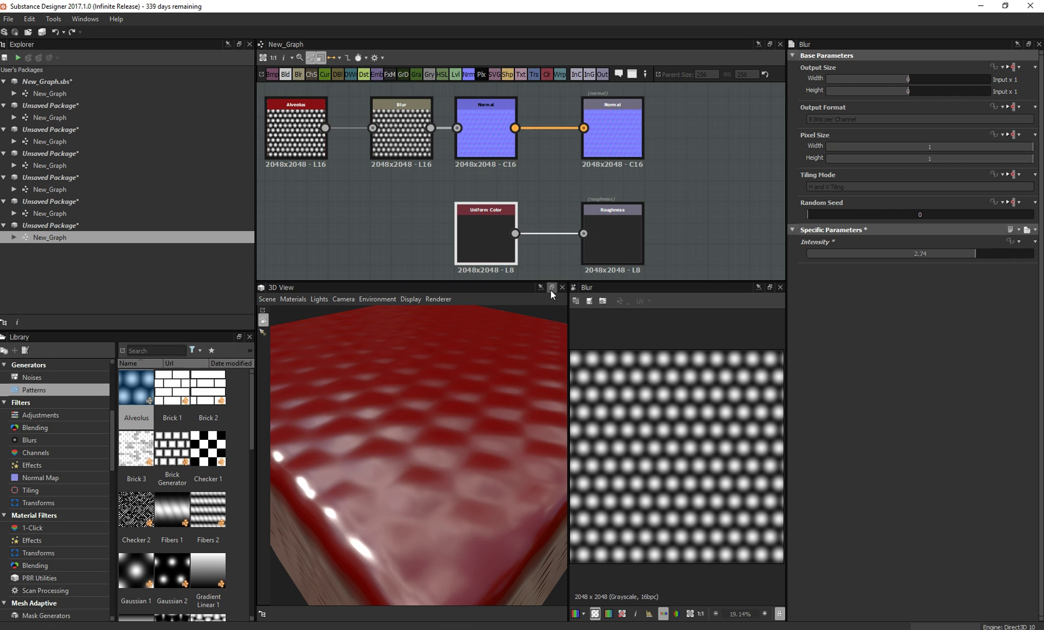
{"action": "left_click_drag", "start_coordinate": [448, 326], "coordinate": [421, 551]}
{"action": "left_click_drag", "start_coordinate": [826, 254], "coordinate": [799, 251]}
{"action": "left_click_drag", "start_coordinate": [405, 408], "coordinate": [422, 421]}
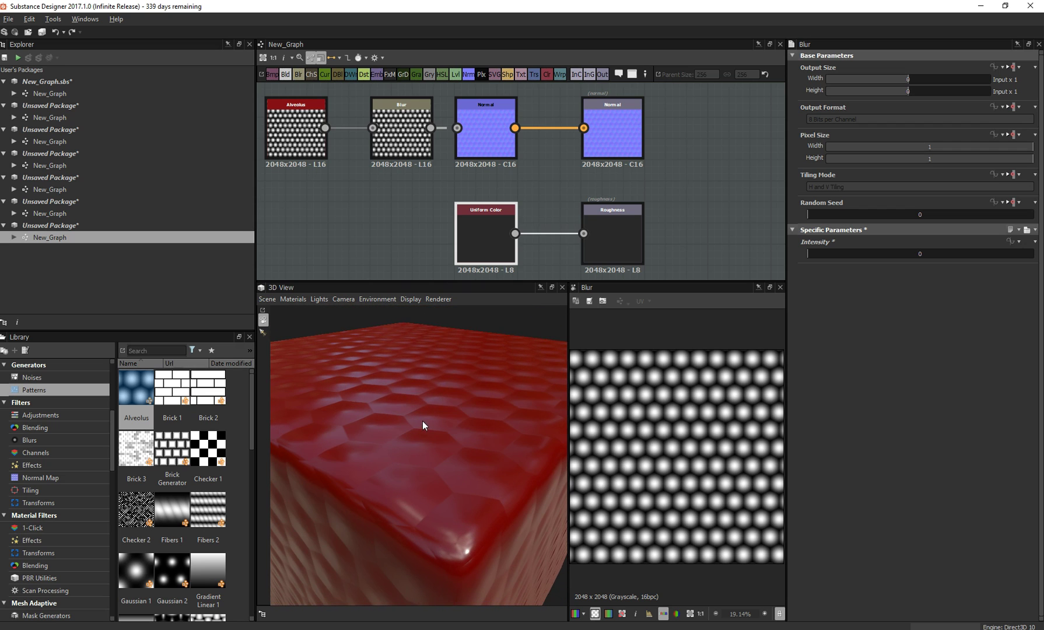
{"action": "left_click_drag", "start_coordinate": [903, 255], "coordinate": [929, 254]}
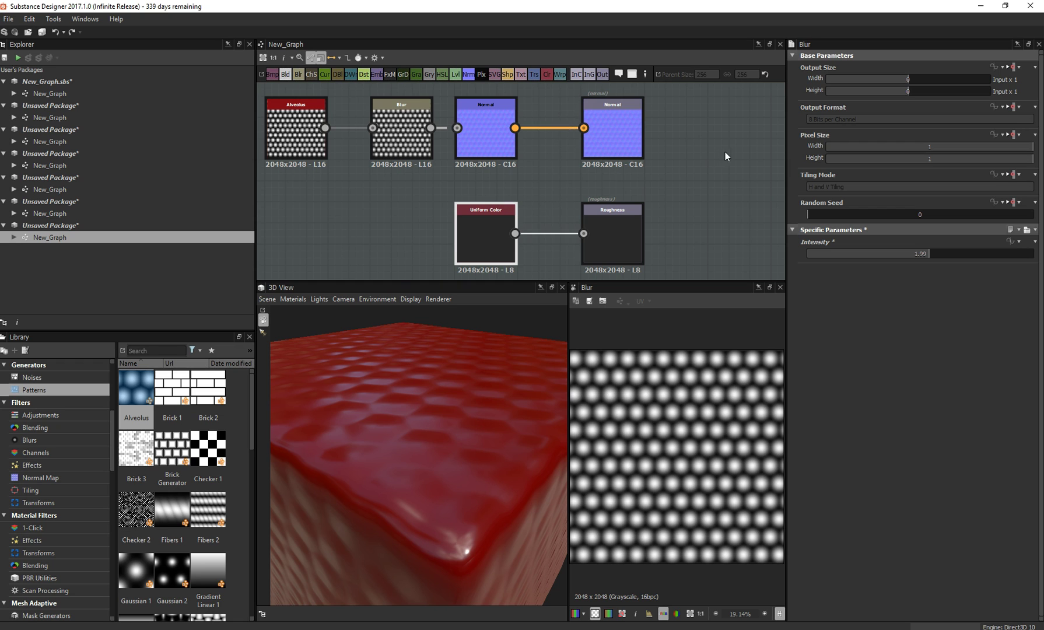
{"action": "middle_click_drag", "start_coordinate": [715, 127], "coordinate": [673, 149]}
{"action": "scroll", "coordinate": [743, 209], "scroll_direction": "down", "scroll_amount": 3}
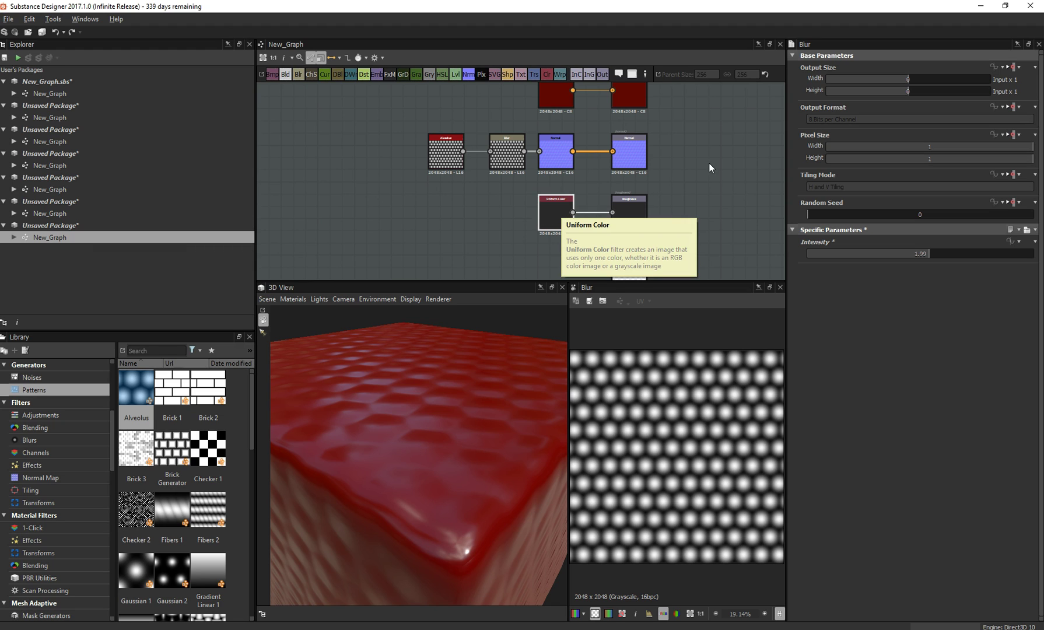
- Delete the red Uniform Color node feeding Base Color
{"action": "middle_click_drag", "start_coordinate": [708, 164], "coordinate": [708, 198]}
{"action": "left_click", "coordinate": [562, 121]}
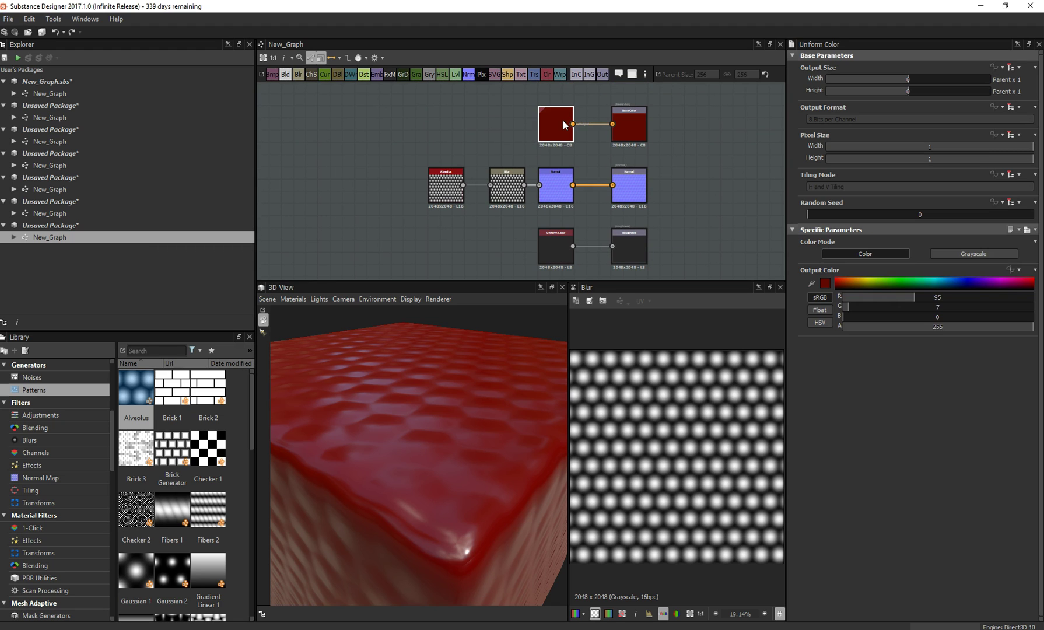
{"action": "key", "text": "Delete"}
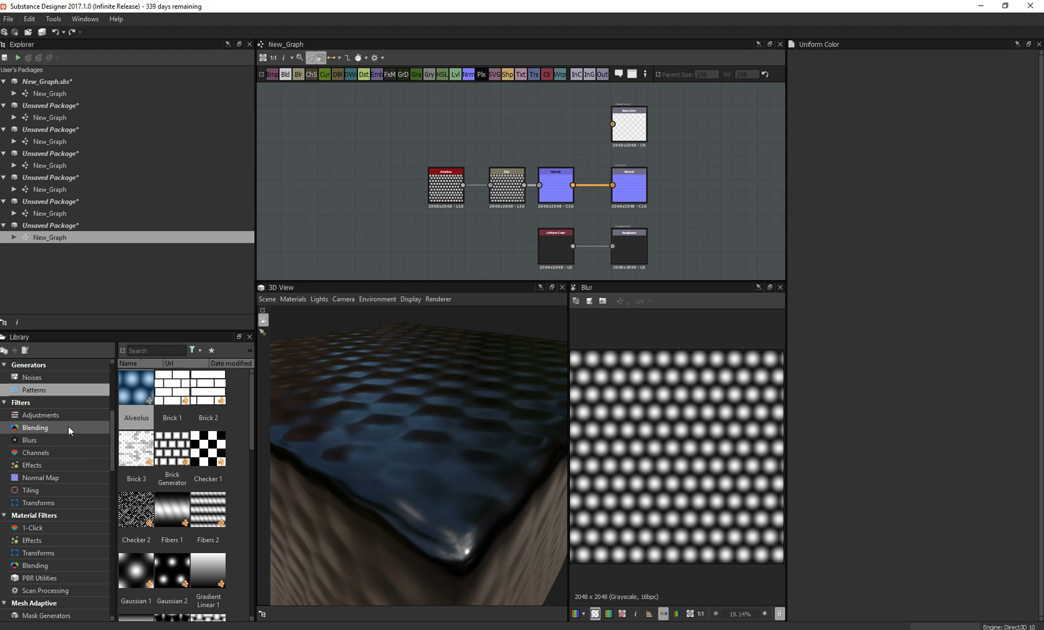
- Browse the Library's PBR material categories, ending on the Concrete presets
{"action": "scroll", "coordinate": [56, 470], "scroll_direction": "down", "scroll_amount": 3}
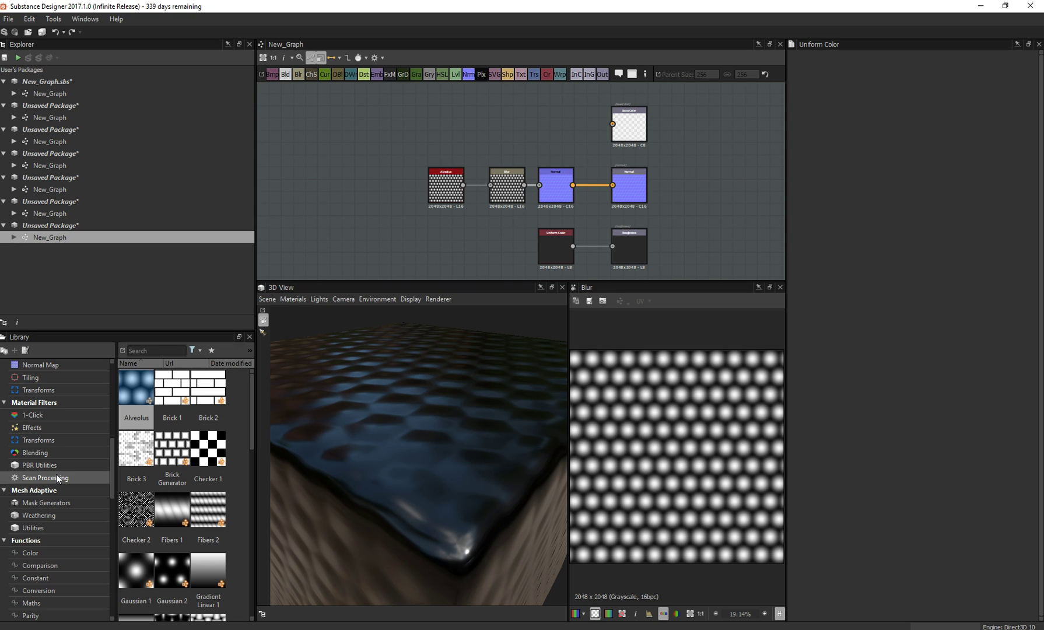
{"action": "scroll", "coordinate": [56, 474], "scroll_direction": "down", "scroll_amount": 6}
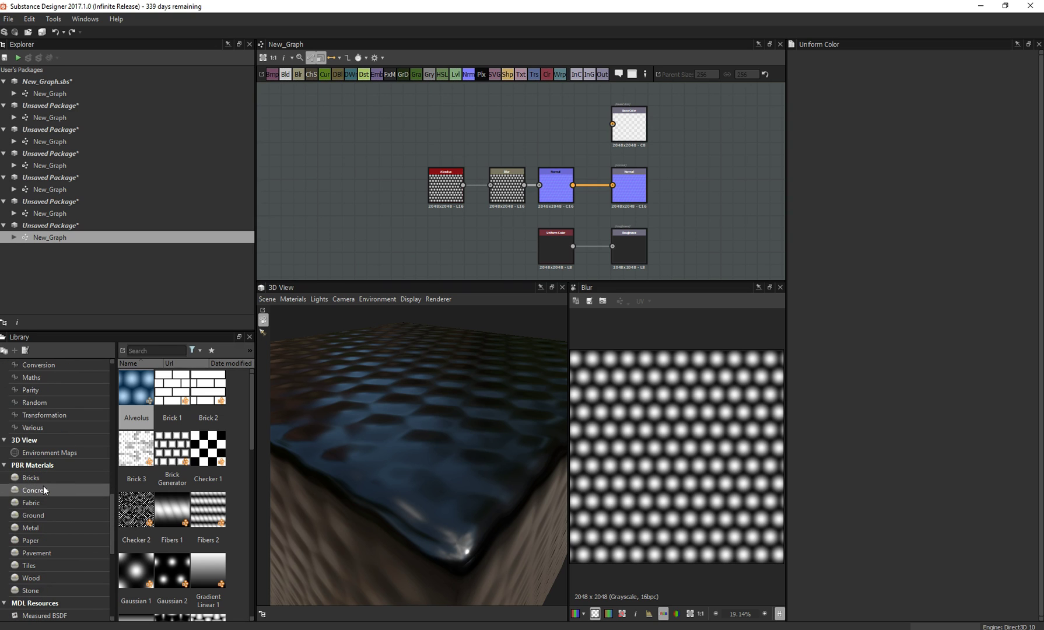
{"action": "left_click", "coordinate": [43, 486]}
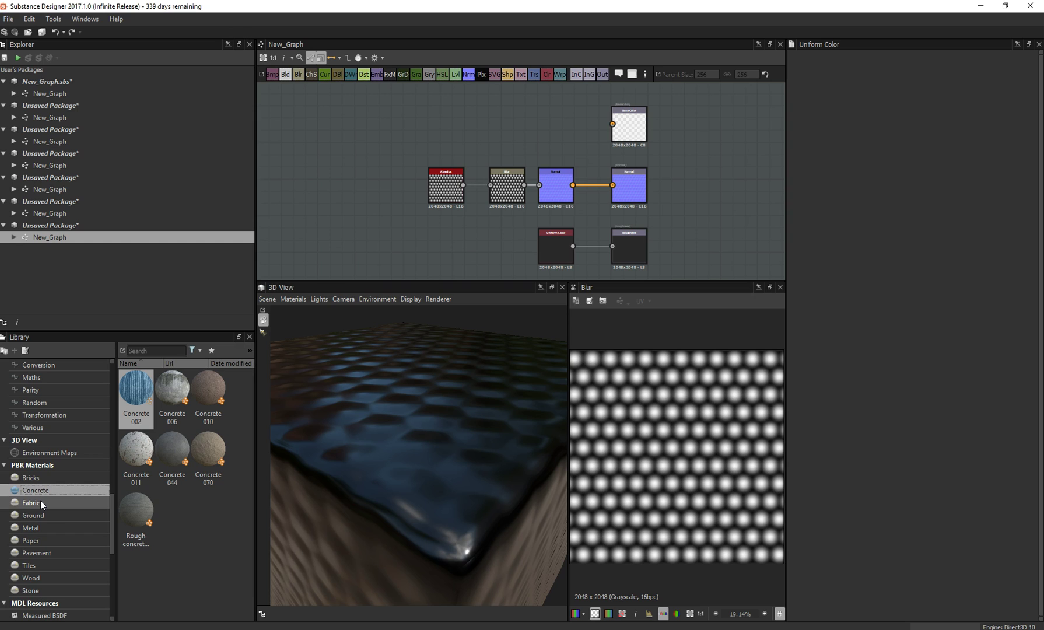
{"action": "left_click", "coordinate": [41, 501]}
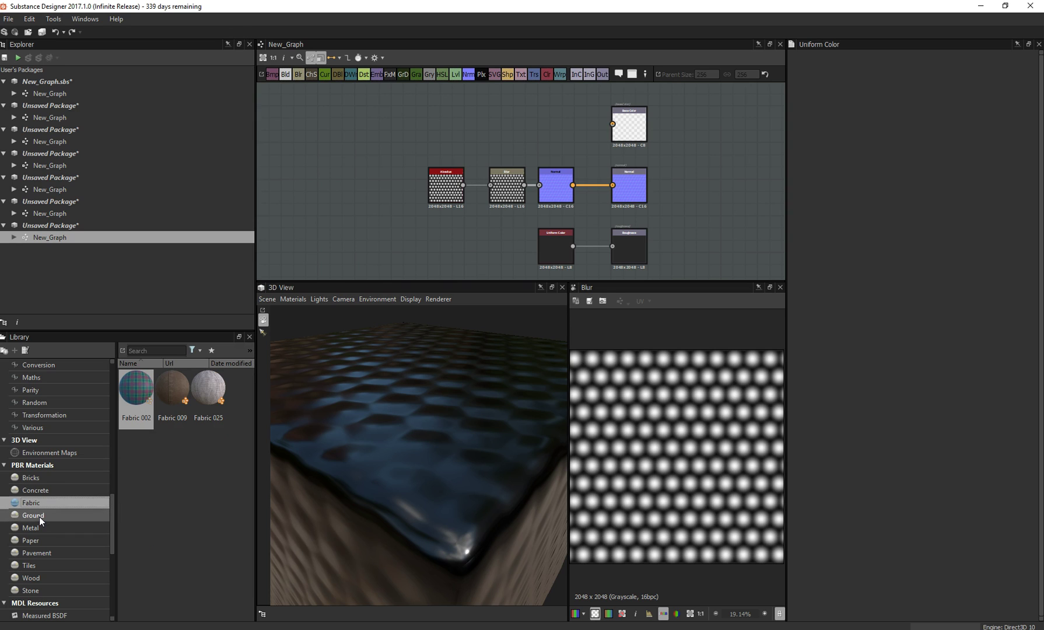
{"action": "left_click", "coordinate": [39, 516]}
{"action": "left_click", "coordinate": [38, 527]}
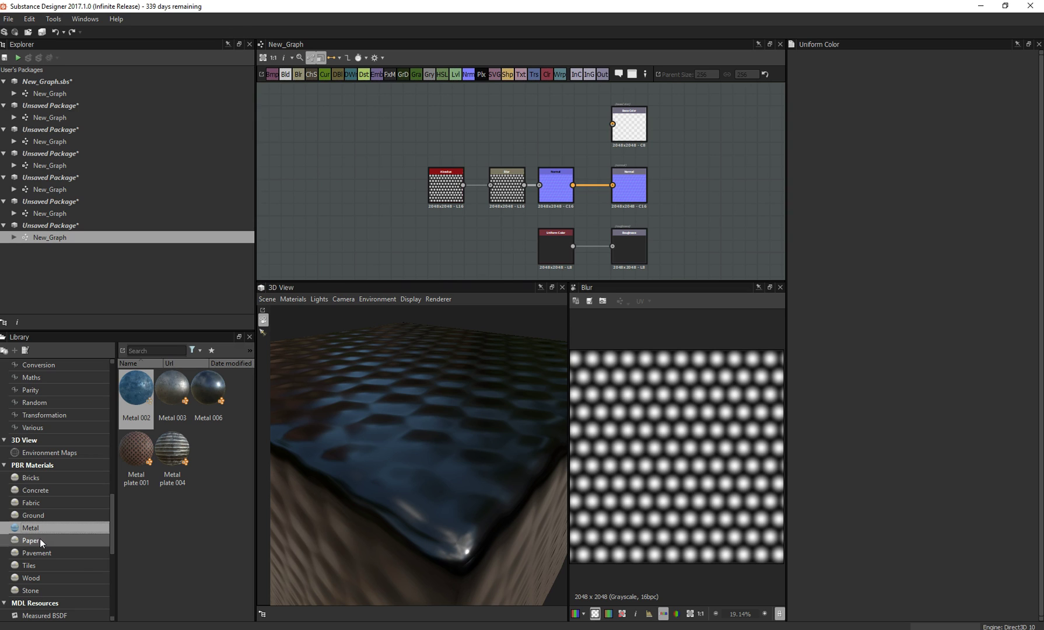
{"action": "left_click", "coordinate": [40, 539]}
{"action": "left_click", "coordinate": [43, 556]}
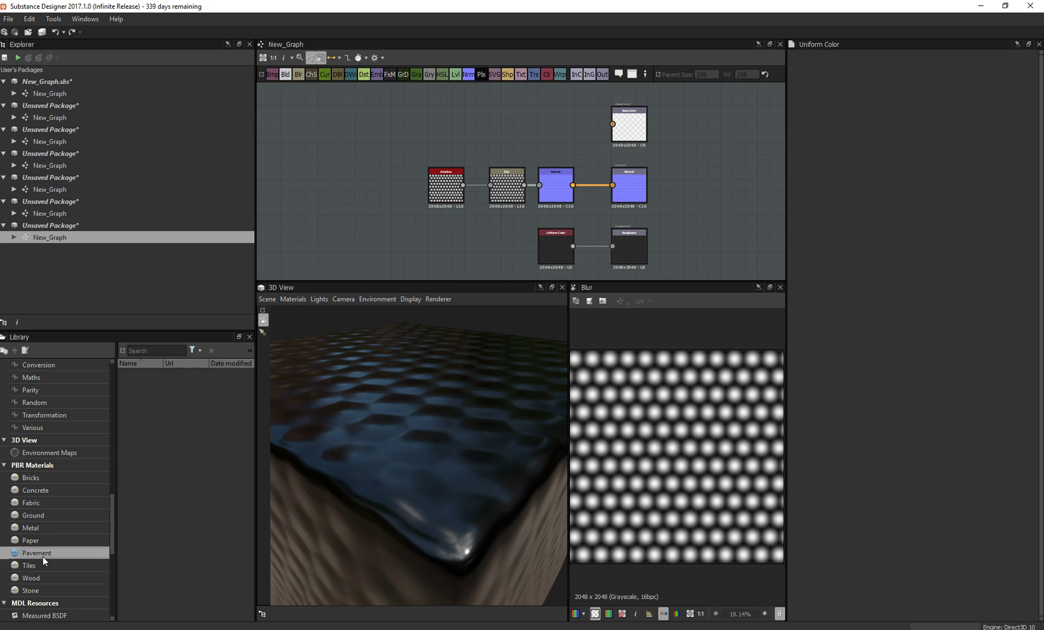
{"action": "left_click", "coordinate": [43, 563]}
{"action": "left_click", "coordinate": [40, 577]}
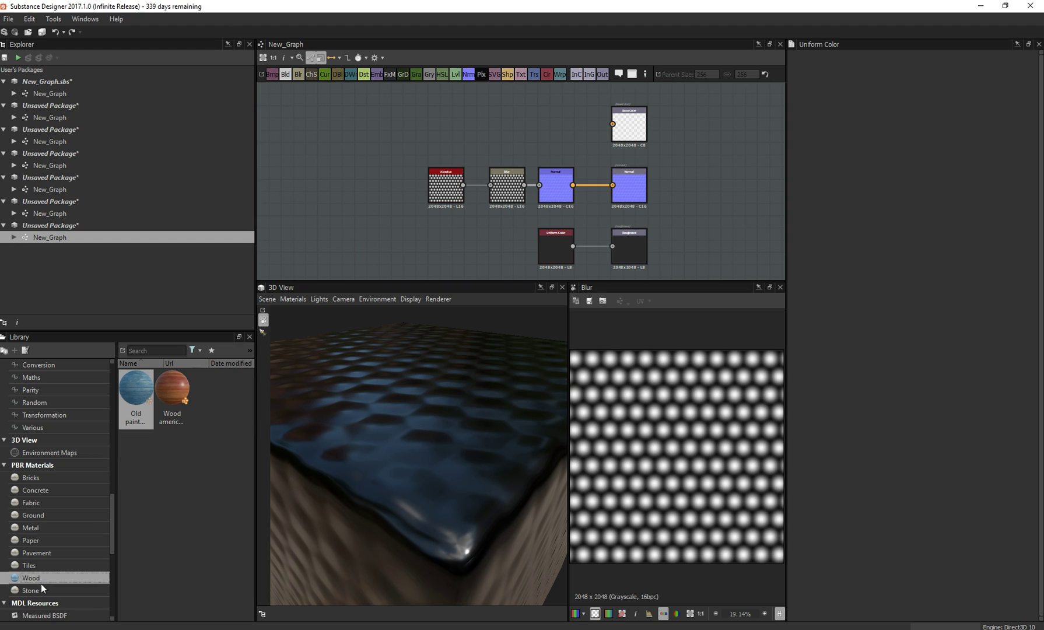
{"action": "left_click", "coordinate": [41, 585]}
{"action": "left_click", "coordinate": [41, 477]}
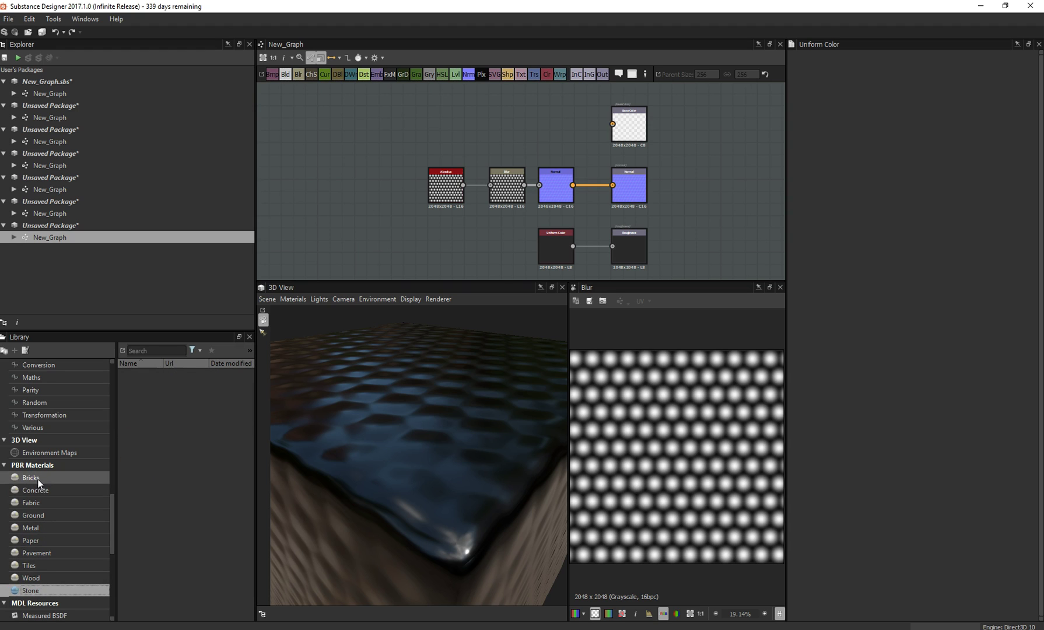
{"action": "left_click", "coordinate": [40, 490]}
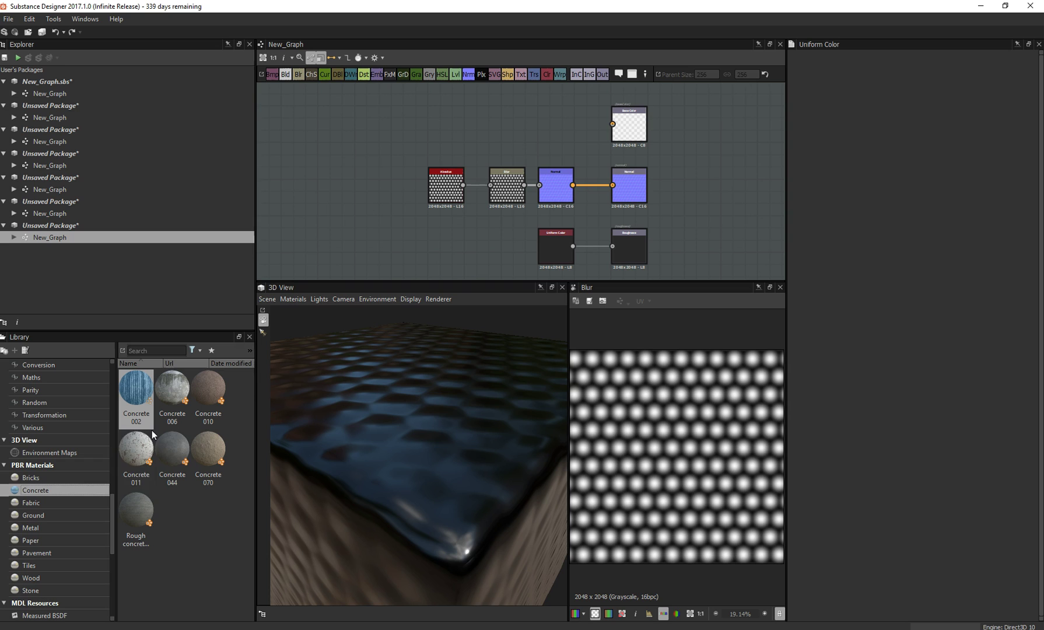
- Try a Concrete 044 material node in the graph, then delete it
{"action": "left_click_drag", "start_coordinate": [167, 442], "coordinate": [612, 124]}
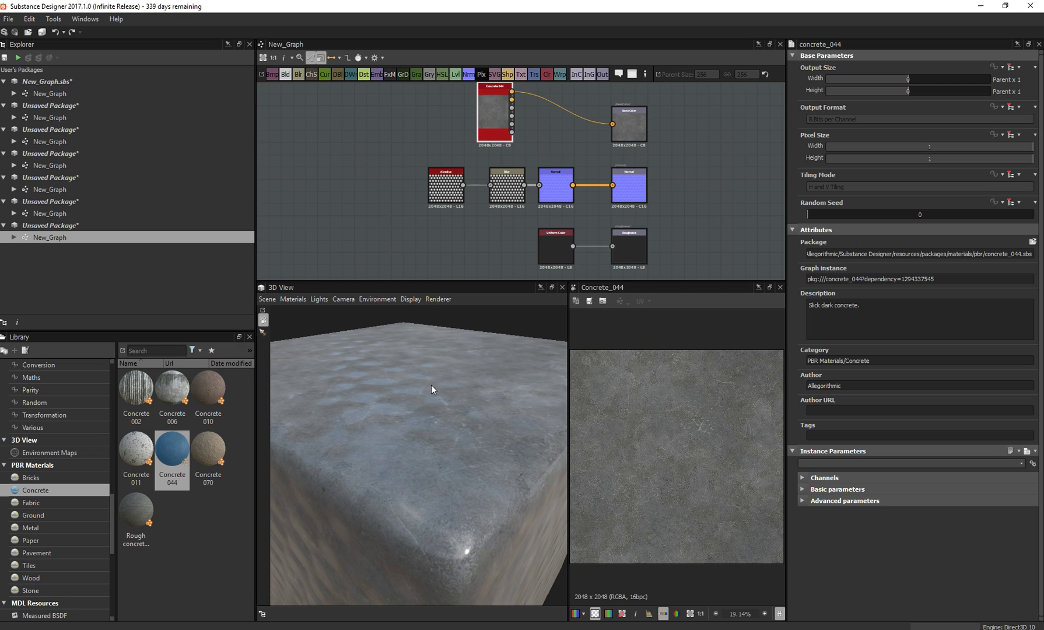
{"action": "left_click_drag", "start_coordinate": [426, 396], "coordinate": [415, 377]}
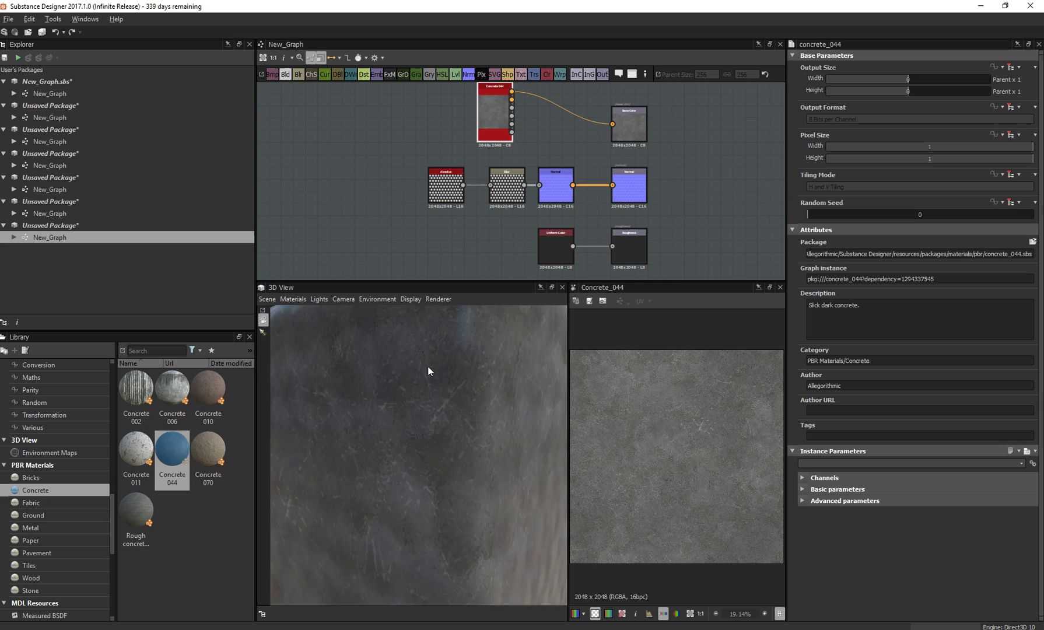
{"action": "mouse_move", "coordinate": [428, 370]}
{"action": "left_mouse_down"}
{"action": "mouse_move", "coordinate": [466, 383]}
{"action": "mouse_move", "coordinate": [417, 396]}
{"action": "mouse_move", "coordinate": [419, 406]}
{"action": "mouse_move", "coordinate": [425, 354]}
{"action": "left_mouse_up"}
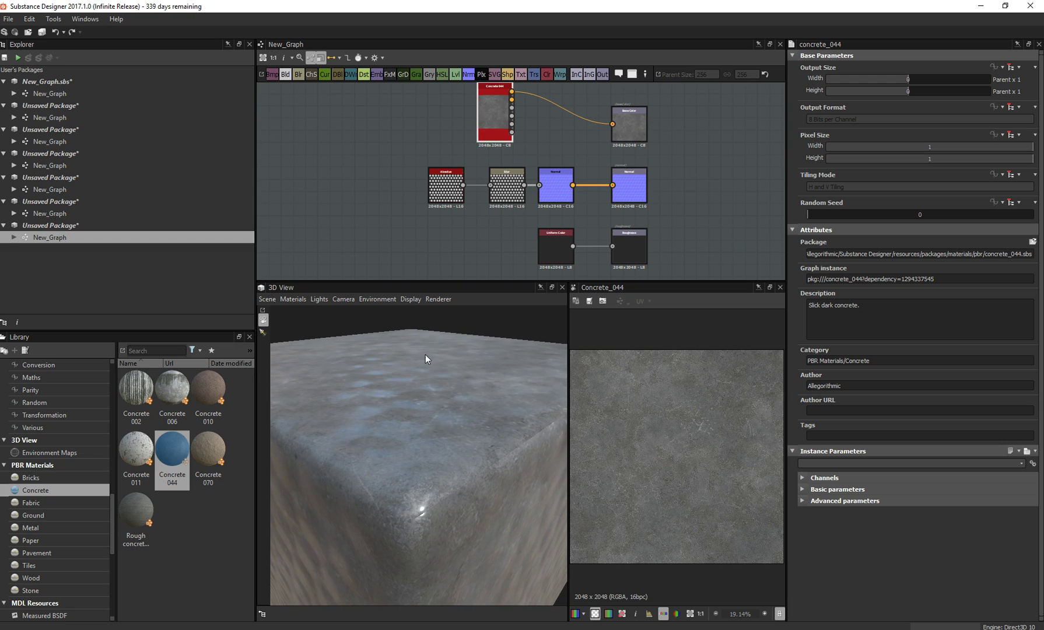
{"action": "key", "text": "Delete"}
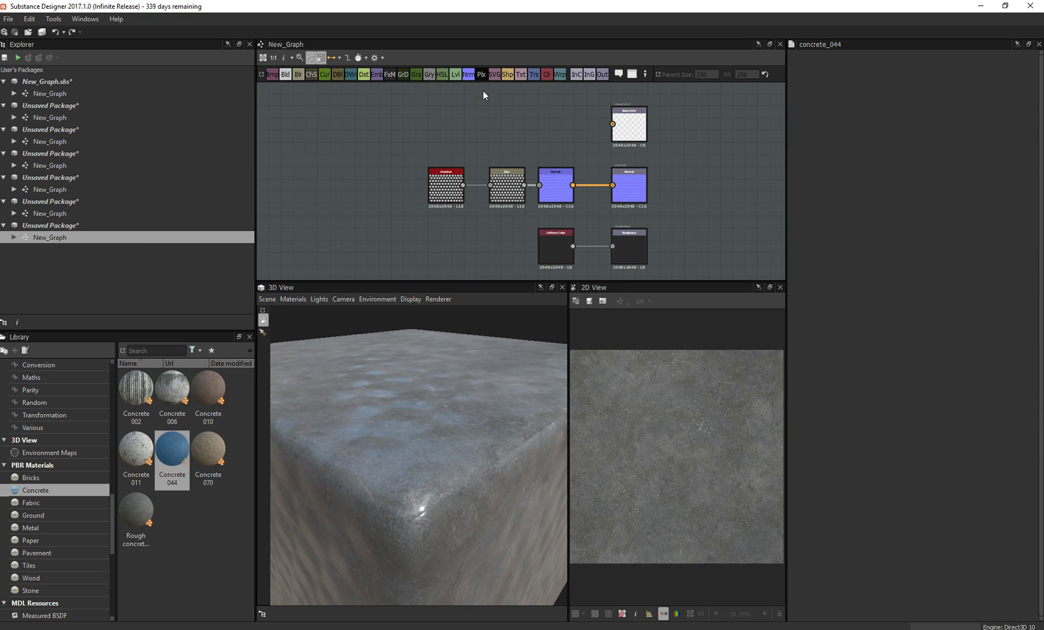
- Add Concrete 070 to feed Base Color and delete the Alveolus, Blur and Normal nodes
{"action": "left_click_drag", "start_coordinate": [208, 449], "coordinate": [612, 124]}
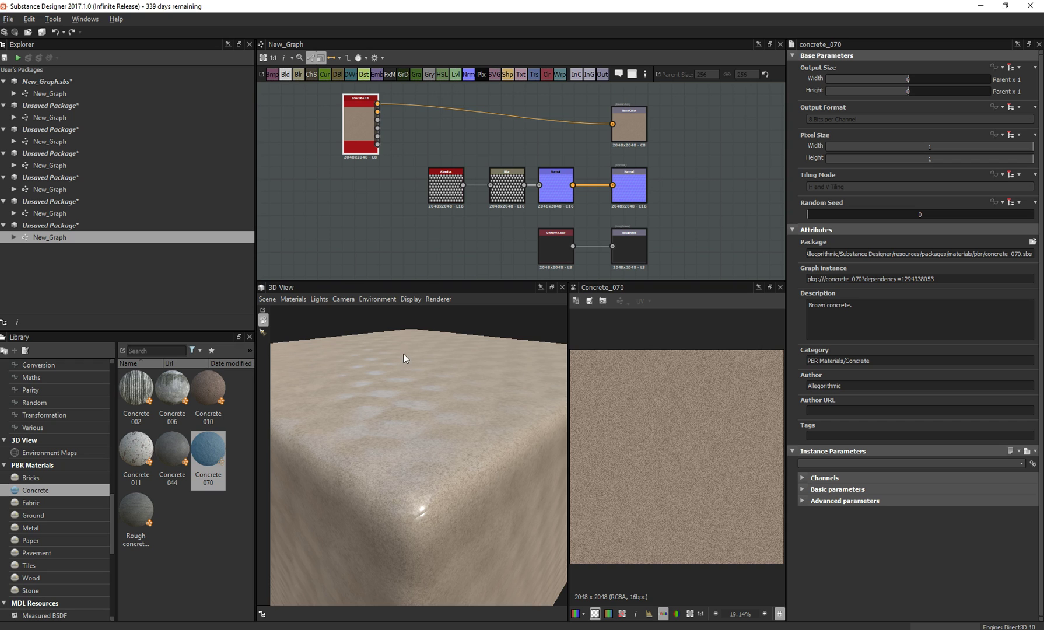
{"action": "mouse_move", "coordinate": [403, 353]}
{"action": "left_mouse_down"}
{"action": "mouse_move", "coordinate": [420, 370]}
{"action": "mouse_move", "coordinate": [467, 345]}
{"action": "mouse_move", "coordinate": [543, 342]}
{"action": "mouse_move", "coordinate": [514, 364]}
{"action": "mouse_move", "coordinate": [427, 381]}
{"action": "mouse_move", "coordinate": [385, 373]}
{"action": "mouse_move", "coordinate": [405, 381]}
{"action": "mouse_move", "coordinate": [399, 356]}
{"action": "left_mouse_up"}
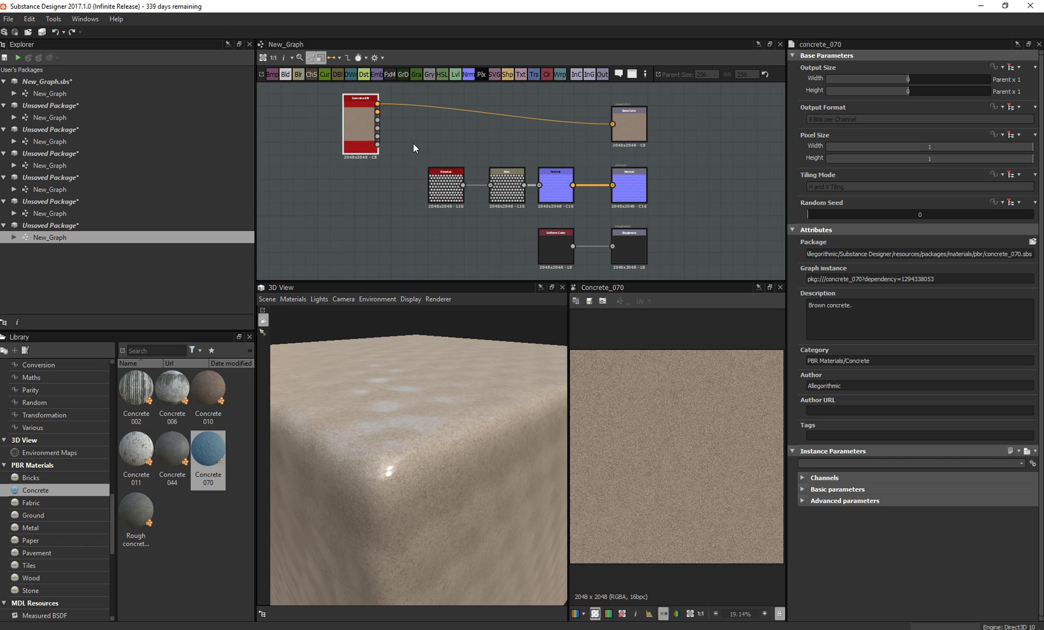
{"action": "left_click_drag", "start_coordinate": [413, 143], "coordinate": [575, 208]}
{"action": "key", "text": "Delete"}
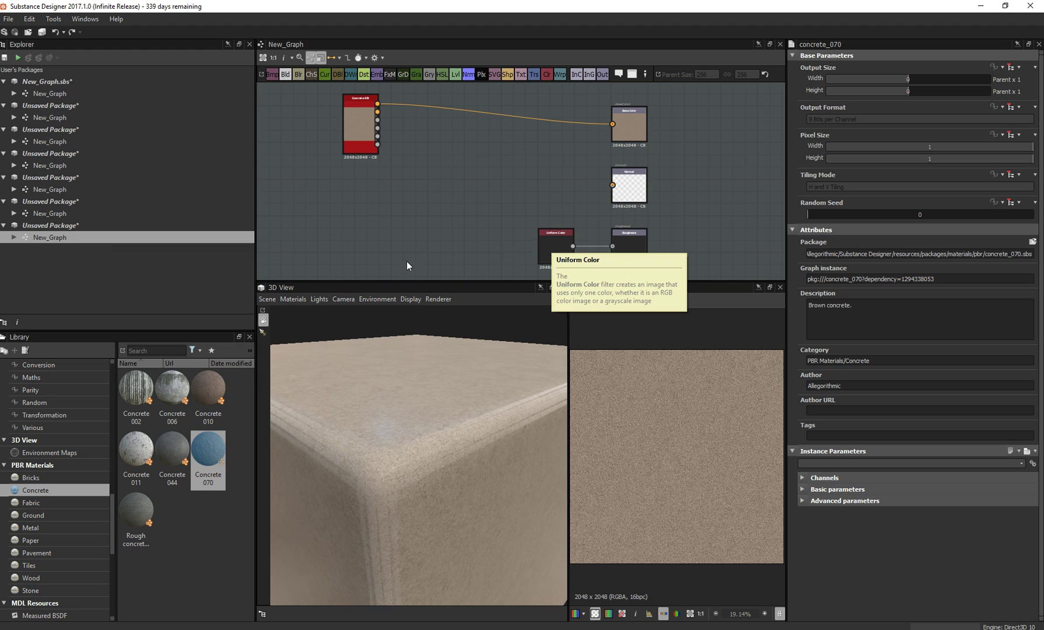
- Delete the Uniform Color node and wire Concrete 070's Normal and Roughness into the matching outputs
{"action": "left_click", "coordinate": [551, 246]}
{"action": "key", "text": "Delete"}
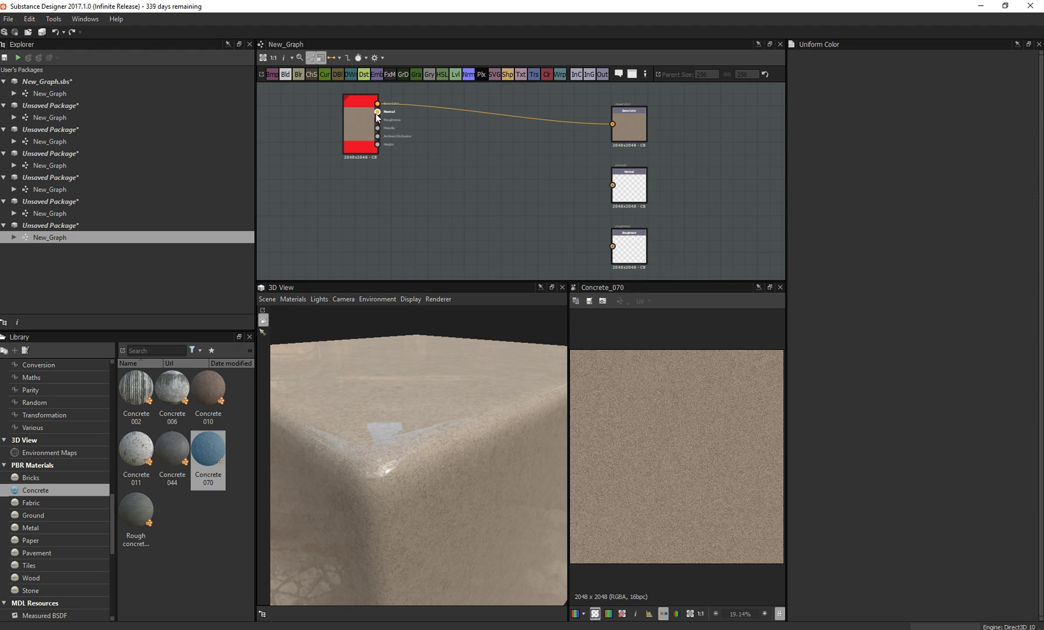
{"action": "left_click_drag", "start_coordinate": [378, 112], "coordinate": [612, 184]}
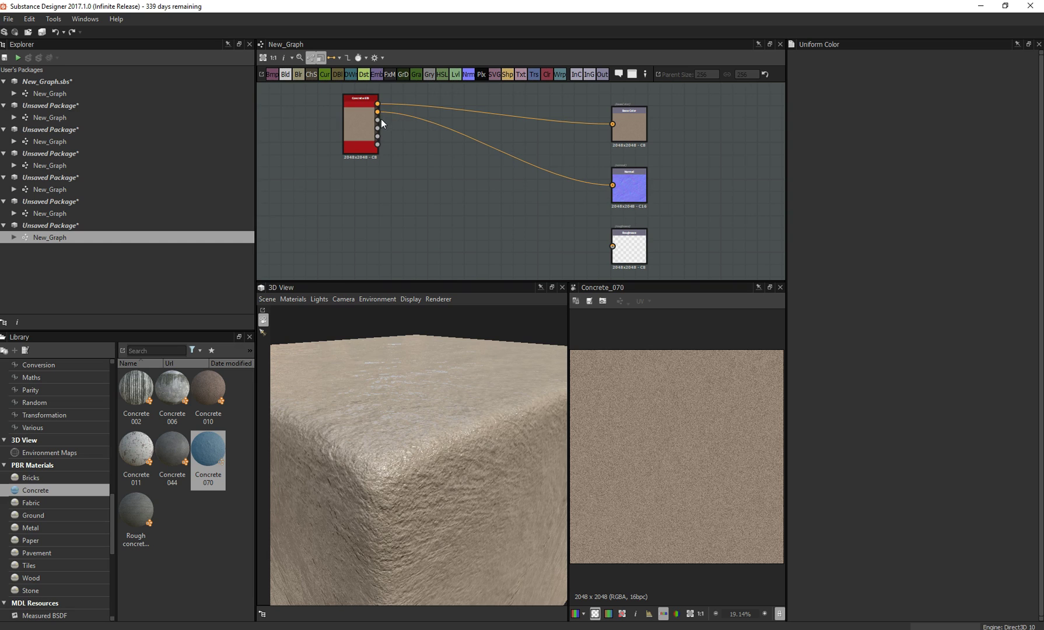
{"action": "left_click_drag", "start_coordinate": [473, 175], "coordinate": [612, 246]}
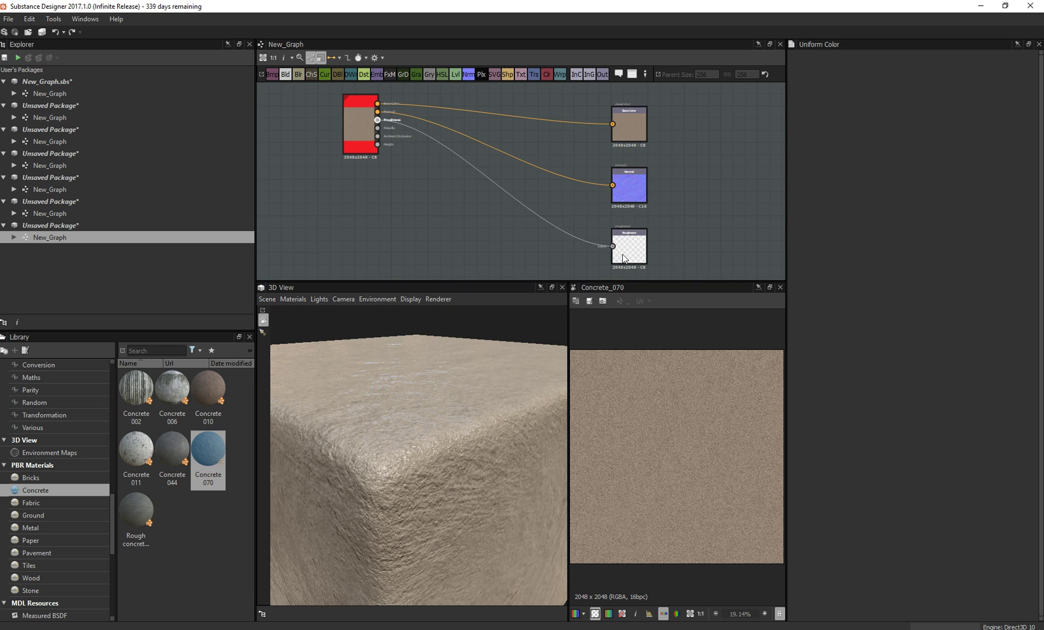
{"action": "left_click_drag", "start_coordinate": [480, 332], "coordinate": [479, 342]}
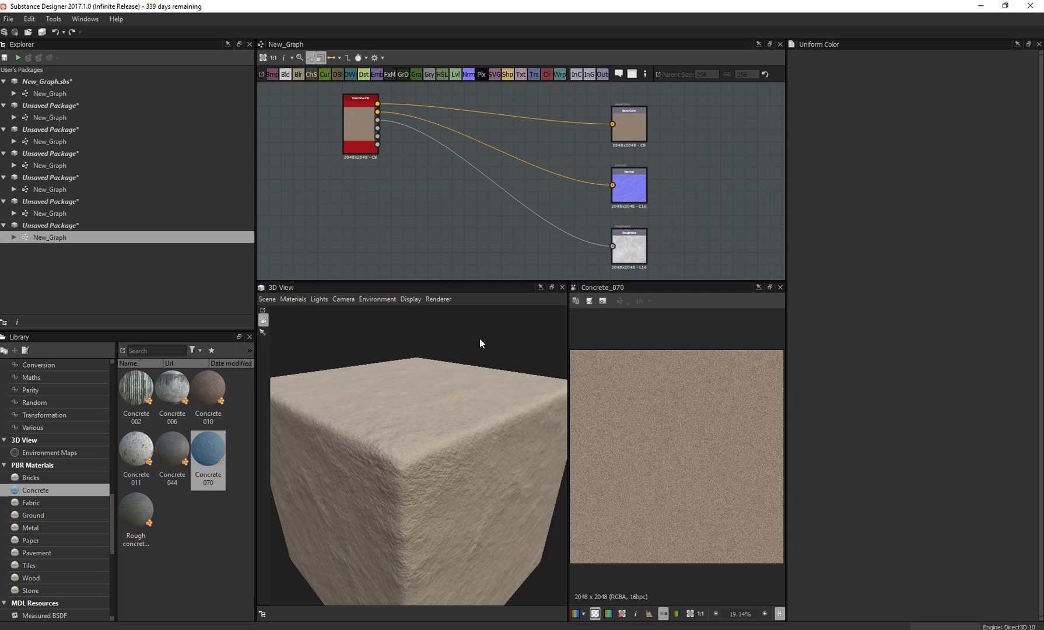
{"action": "left_click_drag", "start_coordinate": [493, 388], "coordinate": [418, 356]}
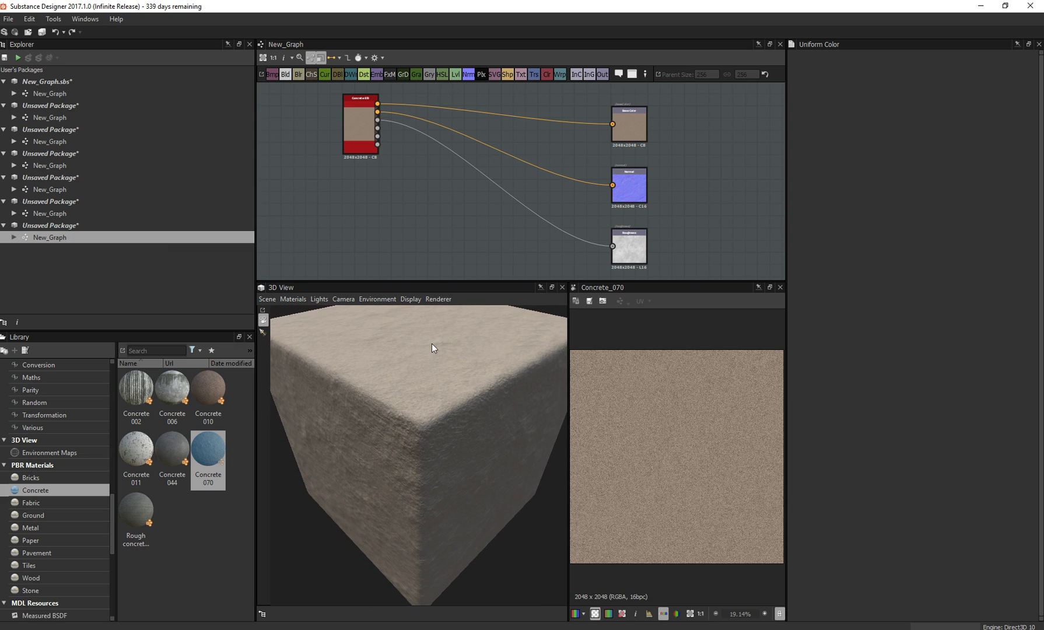
{"action": "left_click", "coordinate": [627, 254]}
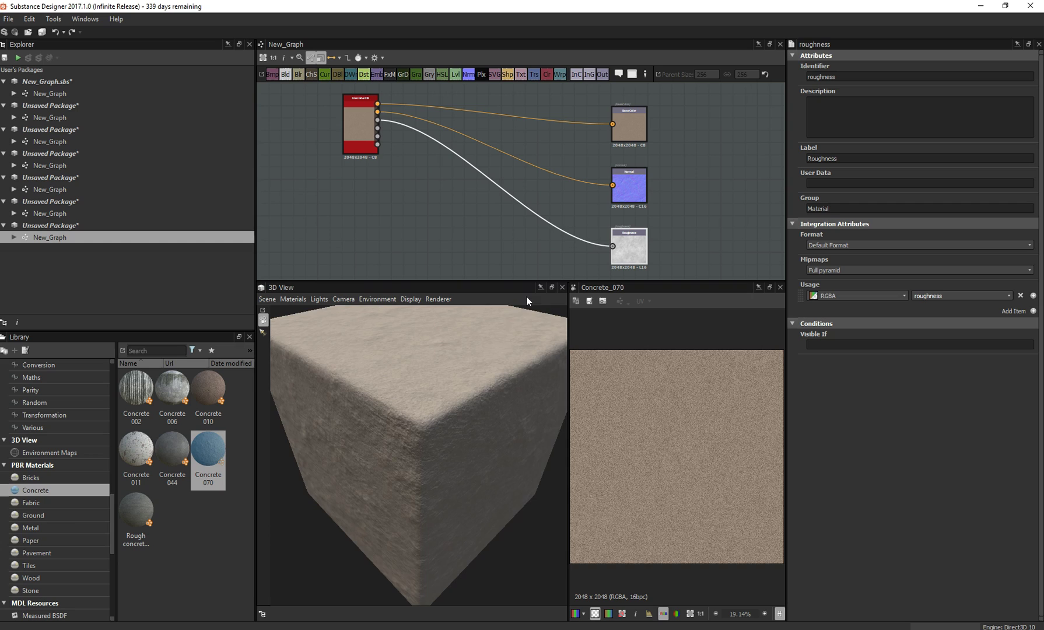
- Add a Clouds 3 noise from Generators > Noises and connect it to the Roughness output
{"action": "left_click_drag", "start_coordinate": [461, 402], "coordinate": [423, 379]}
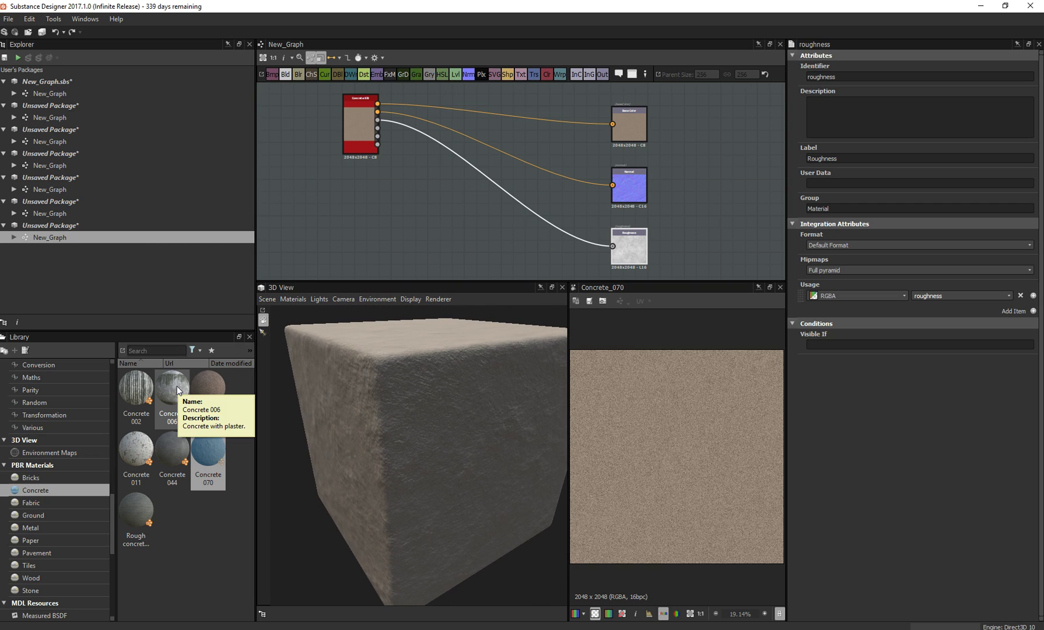
{"action": "scroll", "coordinate": [80, 406], "scroll_direction": "up", "scroll_amount": 4}
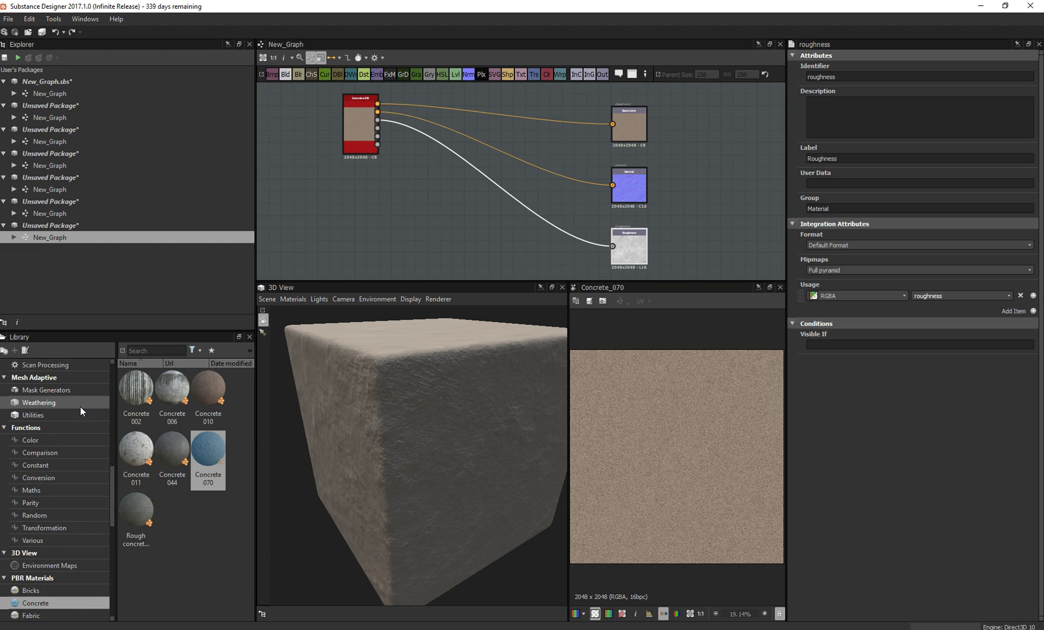
{"action": "scroll", "coordinate": [80, 406], "scroll_direction": "up", "scroll_amount": 4}
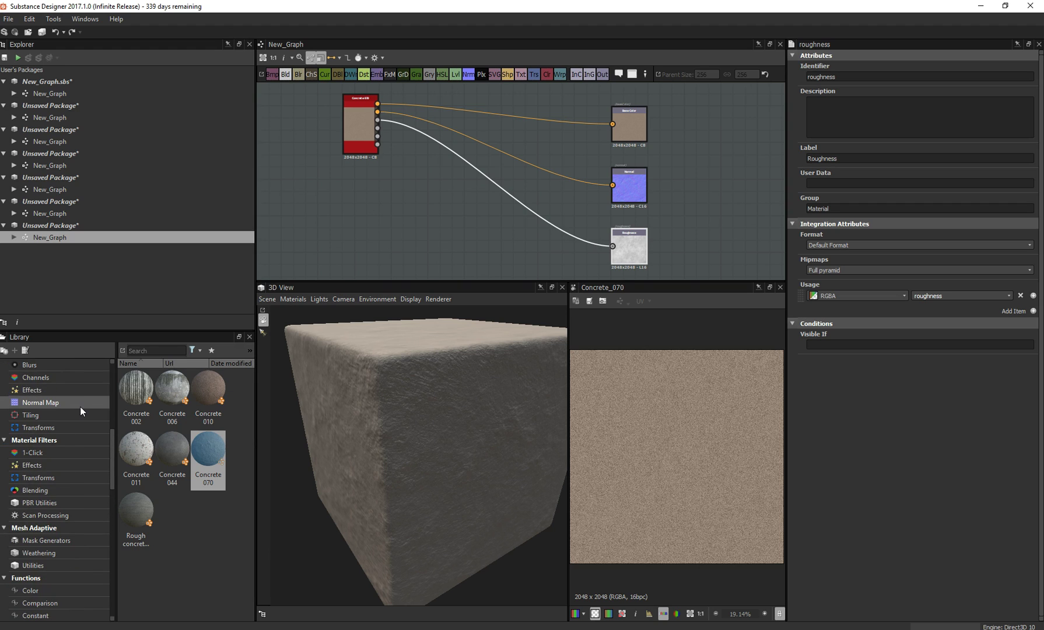
{"action": "scroll", "coordinate": [80, 406], "scroll_direction": "up", "scroll_amount": 2}
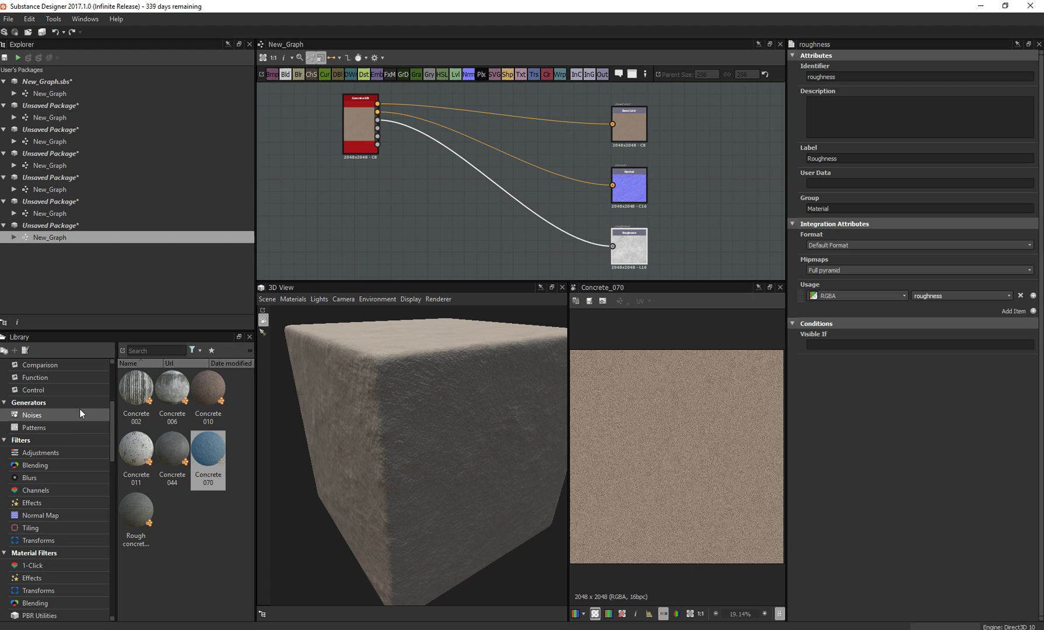
{"action": "left_click", "coordinate": [70, 425]}
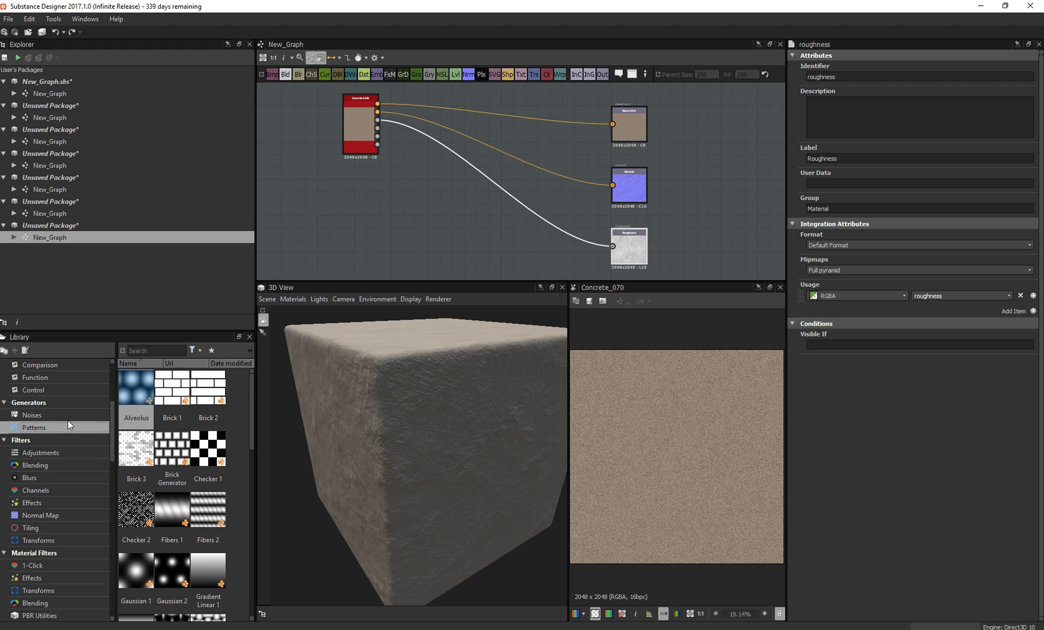
{"action": "left_click", "coordinate": [63, 415]}
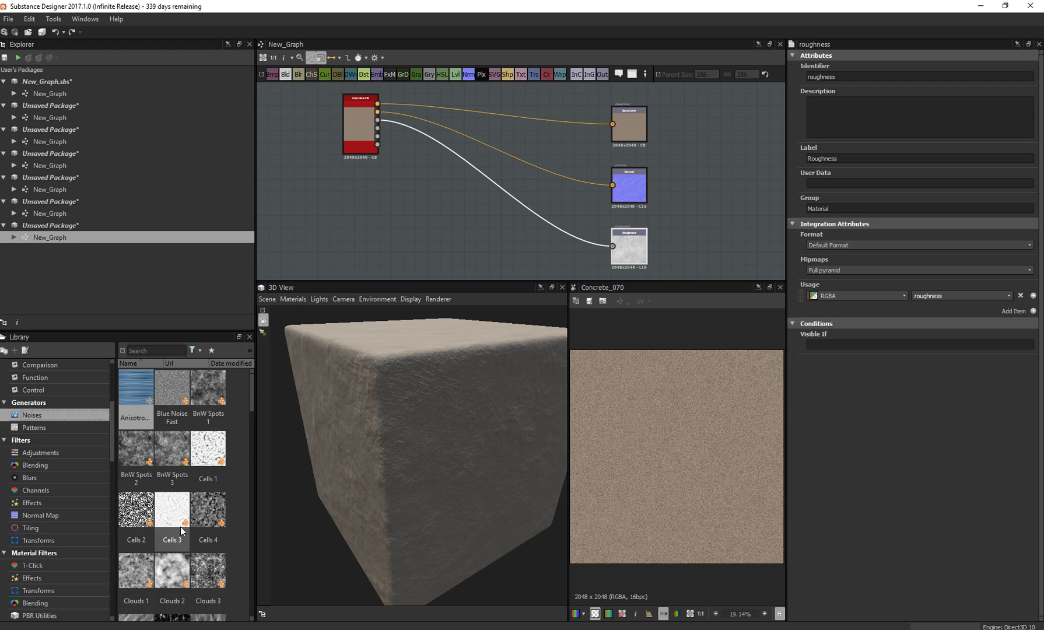
{"action": "left_click_drag", "start_coordinate": [208, 567], "coordinate": [362, 210]}
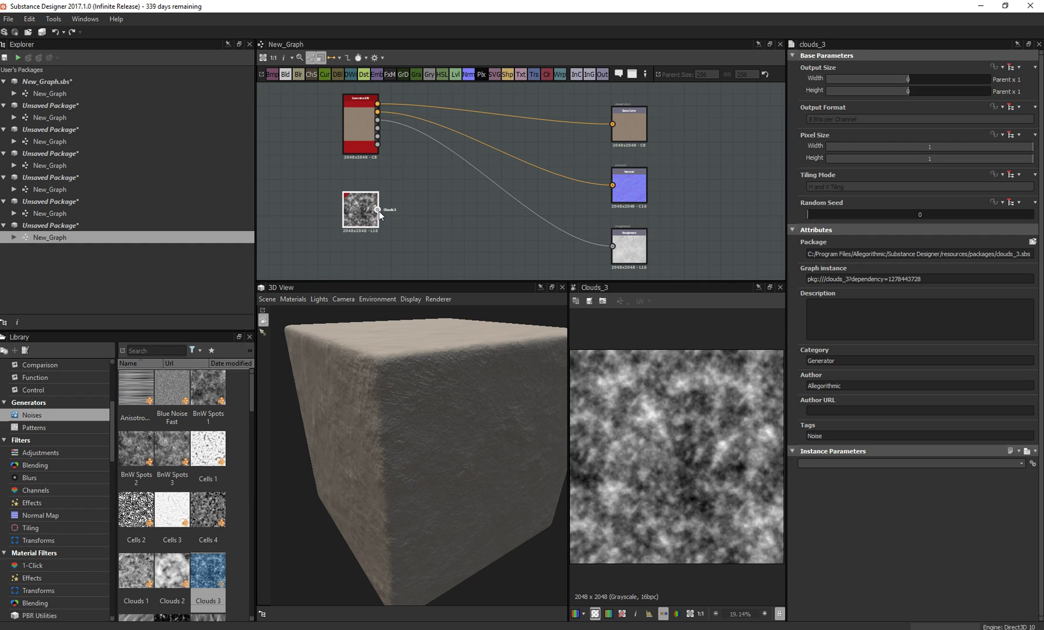
{"action": "left_click_drag", "start_coordinate": [566, 249], "coordinate": [612, 245]}
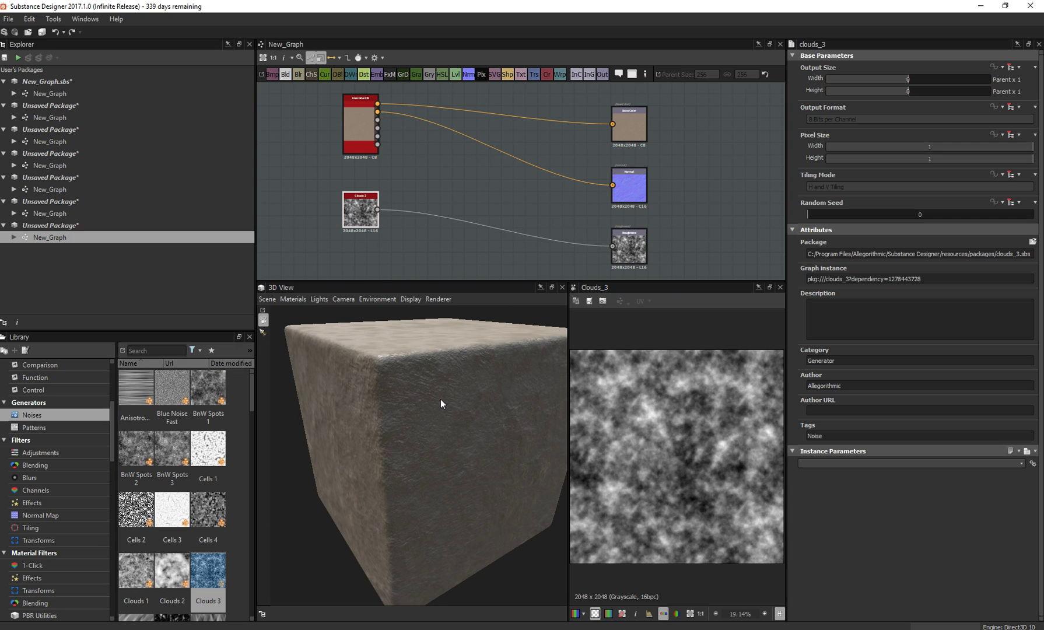
{"action": "left_click_drag", "start_coordinate": [441, 399], "coordinate": [352, 352]}
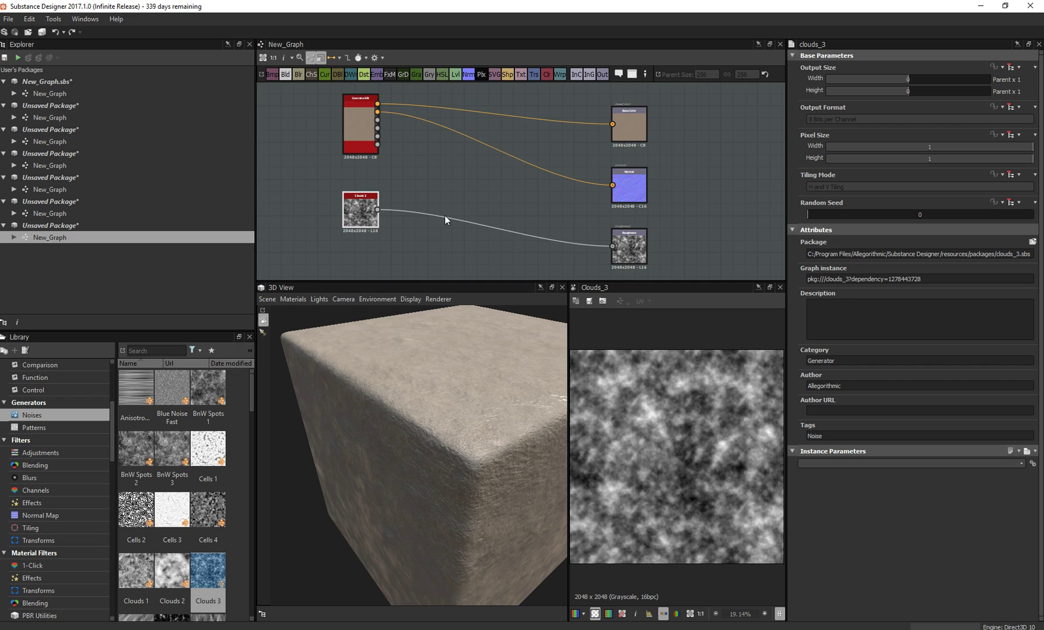
{"action": "left_click_drag", "start_coordinate": [462, 95], "coordinate": [309, 248]}
- Delete the Concrete and Clouds 3 nodes and wire a Checker 2 pattern, placed level with Roughness, into it
{"action": "key", "text": "Delete"}
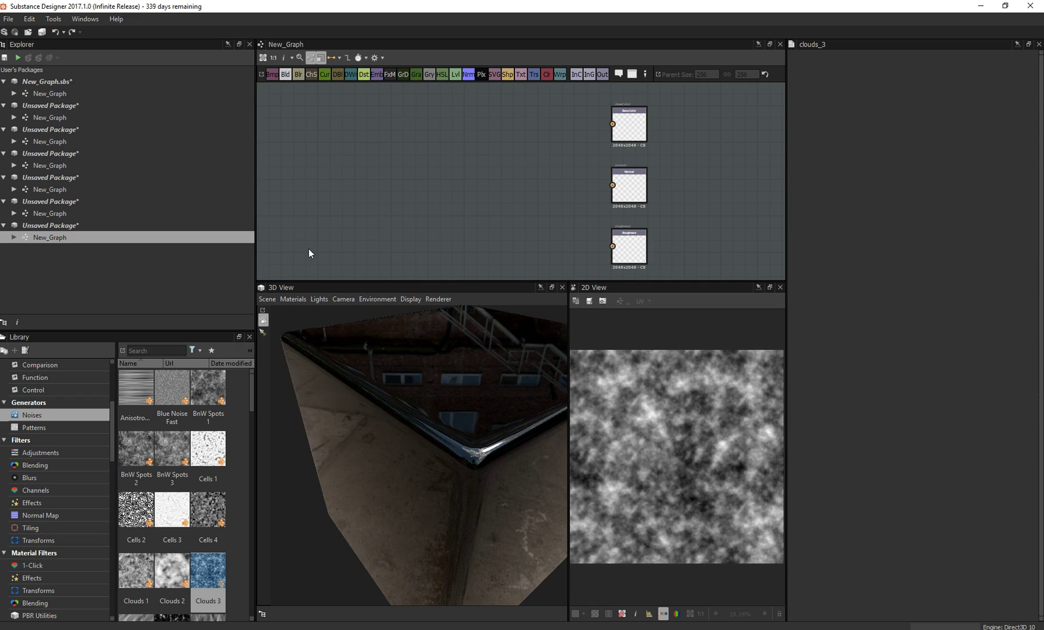
{"action": "left_click", "coordinate": [64, 428]}
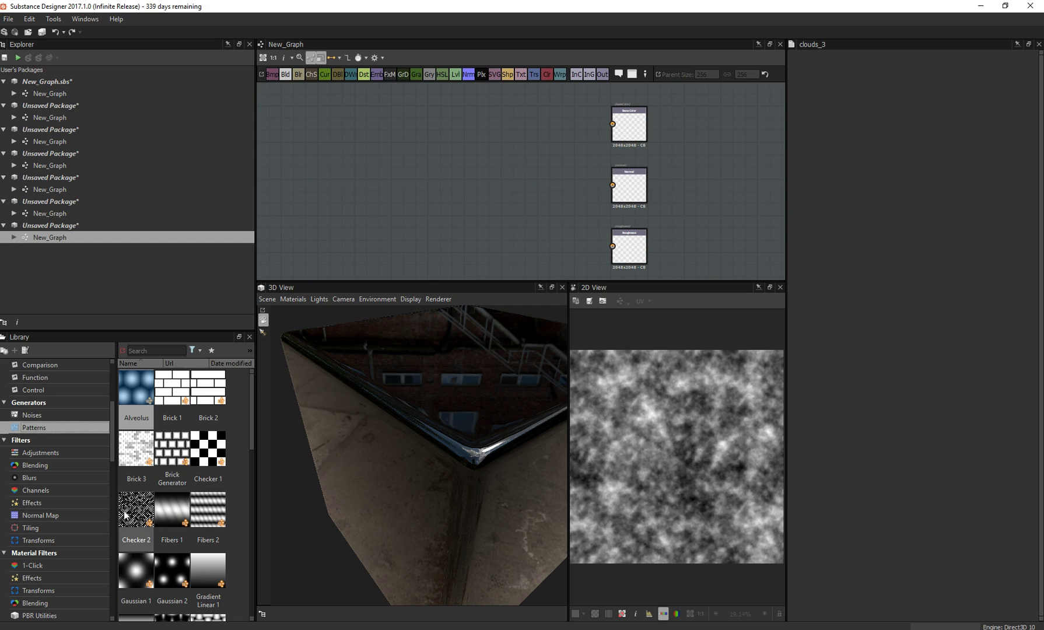
{"action": "left_click_drag", "start_coordinate": [136, 509], "coordinate": [452, 169]}
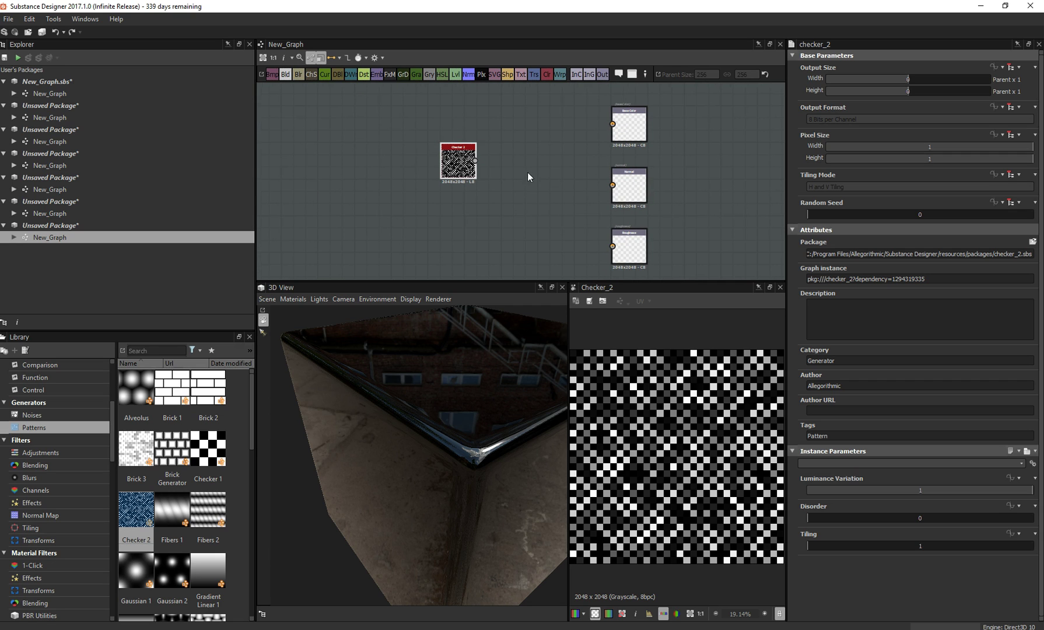
{"action": "left_click_drag", "start_coordinate": [475, 161], "coordinate": [612, 245]}
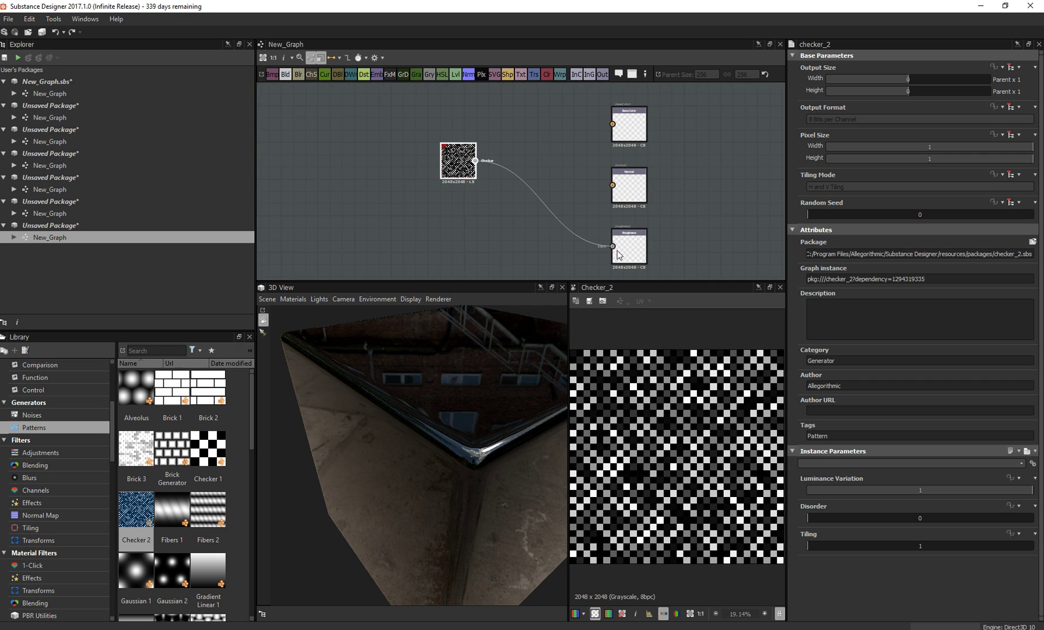
{"action": "left_click_drag", "start_coordinate": [451, 446], "coordinate": [484, 358]}
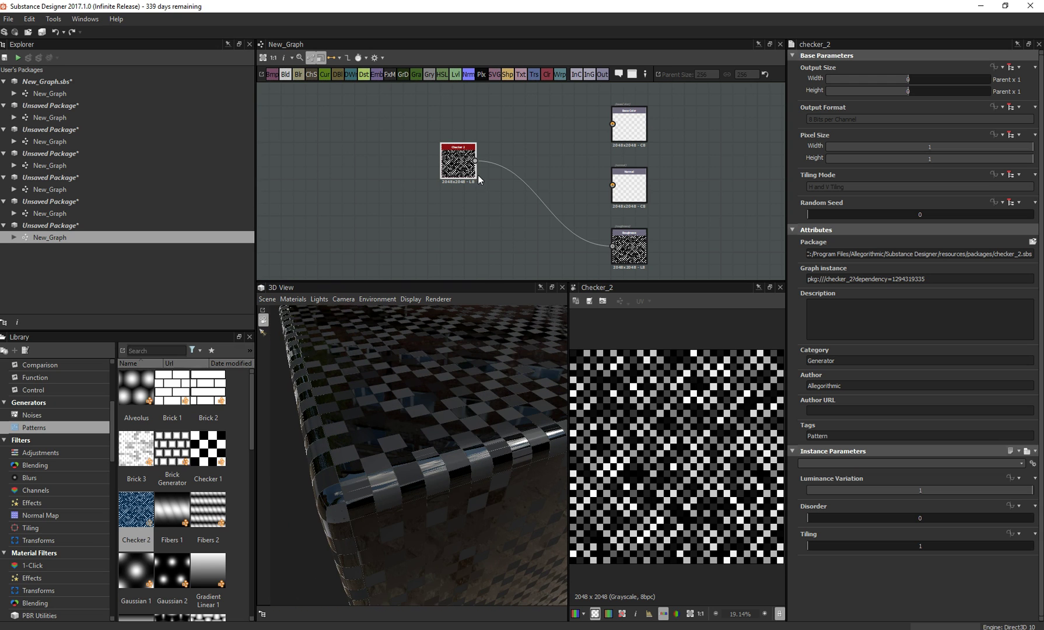
{"action": "left_click_drag", "start_coordinate": [460, 168], "coordinate": [460, 251]}
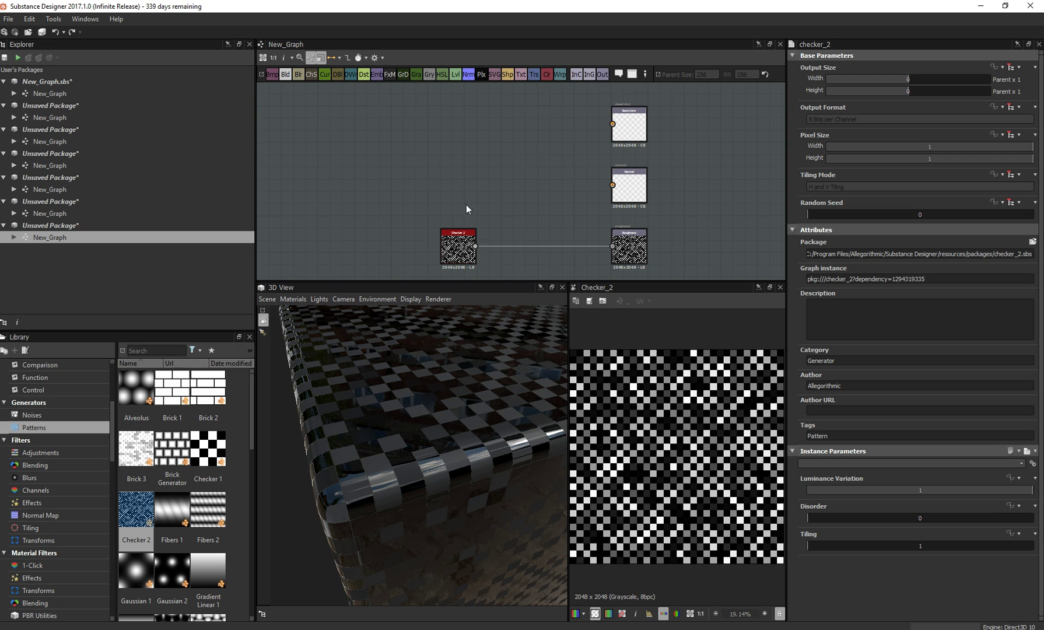
{"action": "left_click_drag", "start_coordinate": [473, 420], "coordinate": [402, 406]}
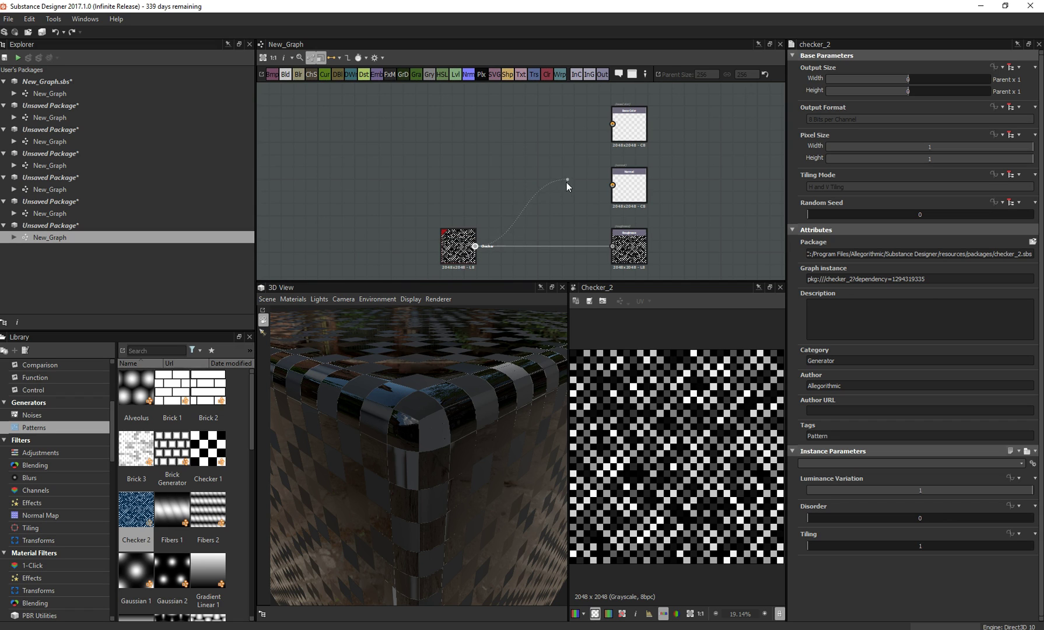
- Try linking Checker 2 to the Normal output and cancel the node list that appears
{"action": "left_click_drag", "start_coordinate": [611, 182], "coordinate": [612, 182]}
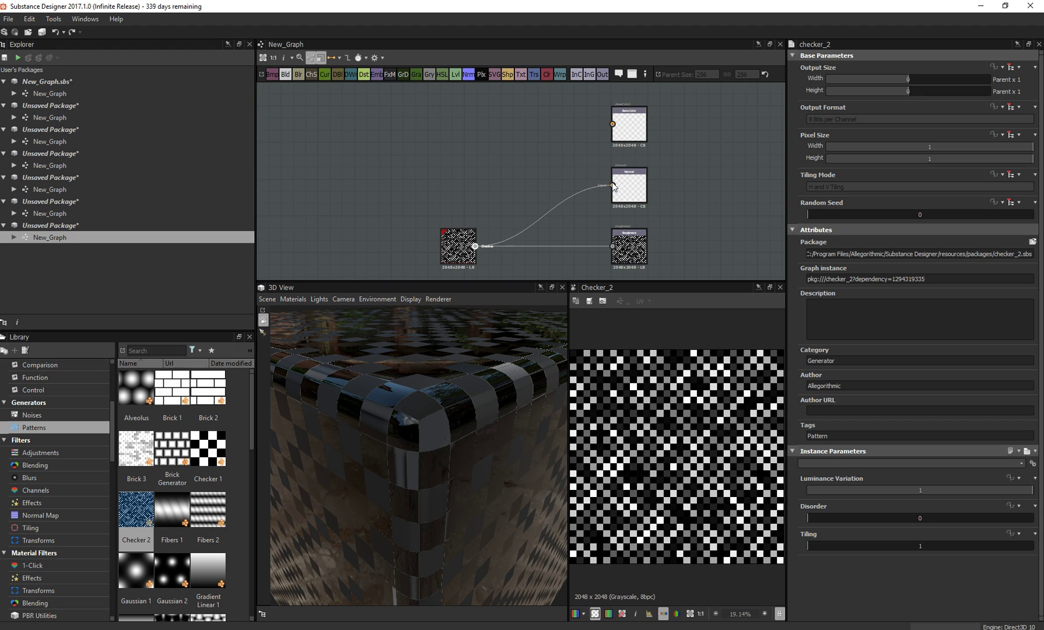
{"action": "right_click", "coordinate": [563, 177]}
{"action": "mouse_move", "coordinate": [577, 184]}
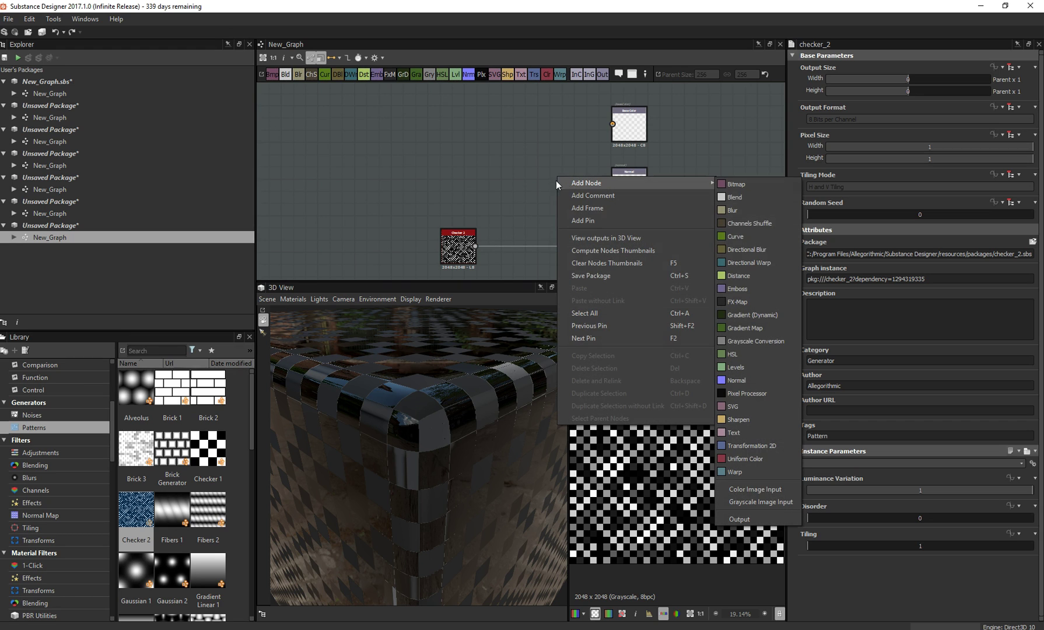
{"action": "left_click", "coordinate": [500, 225]}
- Route Checker 2 through a new Normal node into the Normal output
{"action": "left_click_drag", "start_coordinate": [475, 247], "coordinate": [612, 186]}
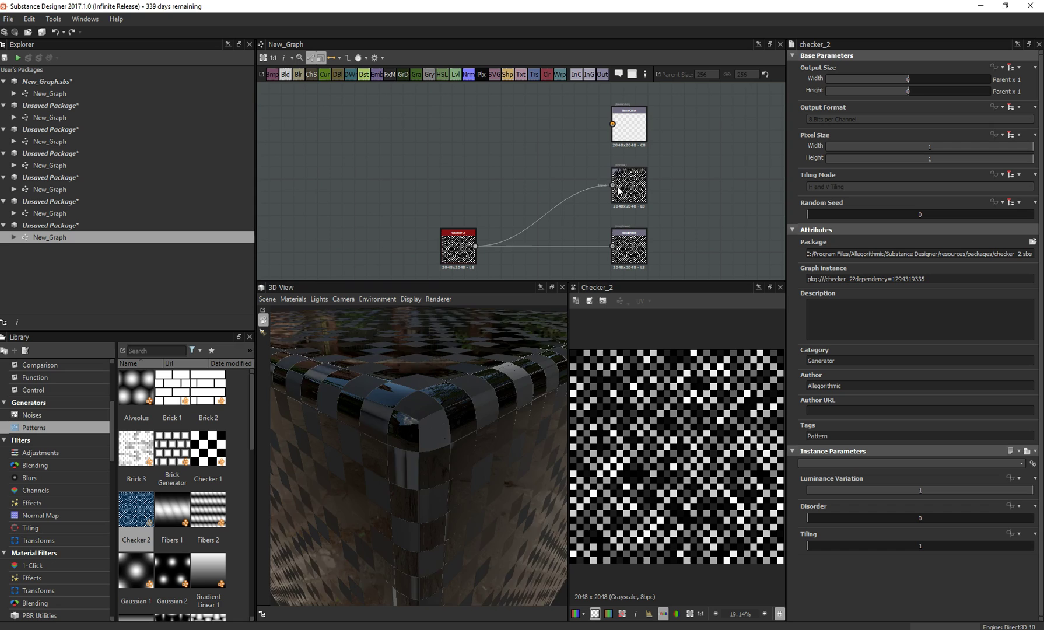
{"action": "right_click", "coordinate": [488, 157]}
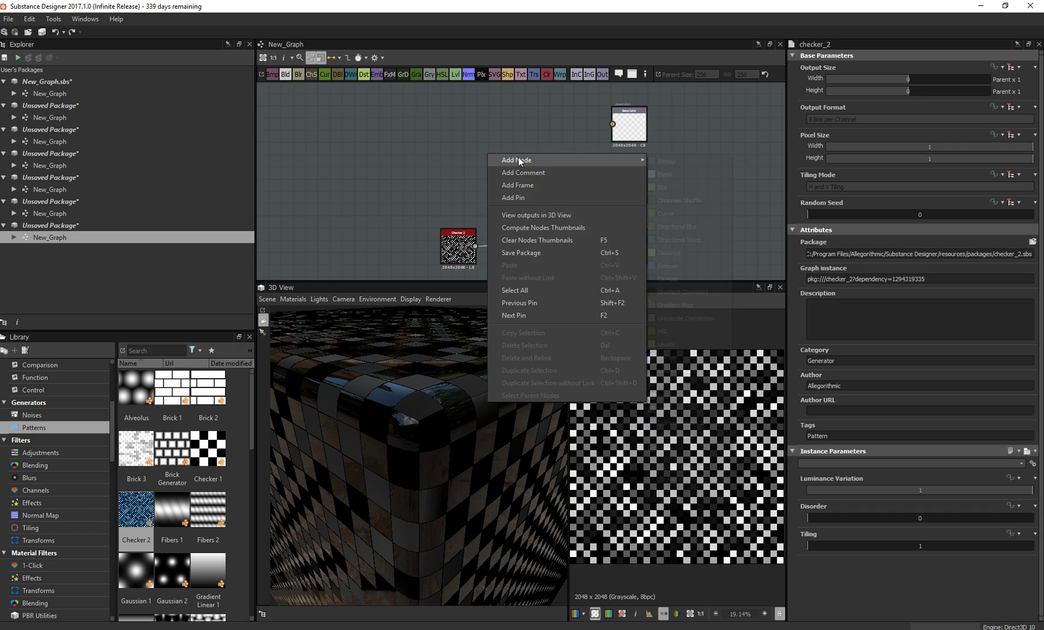
{"action": "mouse_move", "coordinate": [583, 160]}
{"action": "left_click", "coordinate": [675, 357]}
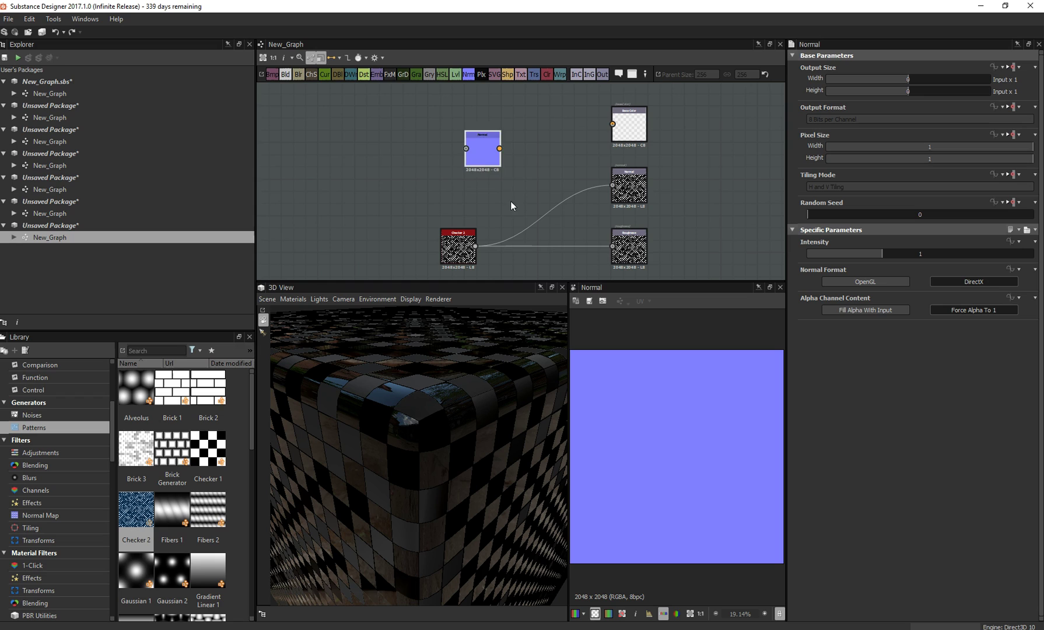
{"action": "left_click_drag", "start_coordinate": [481, 156], "coordinate": [534, 173]}
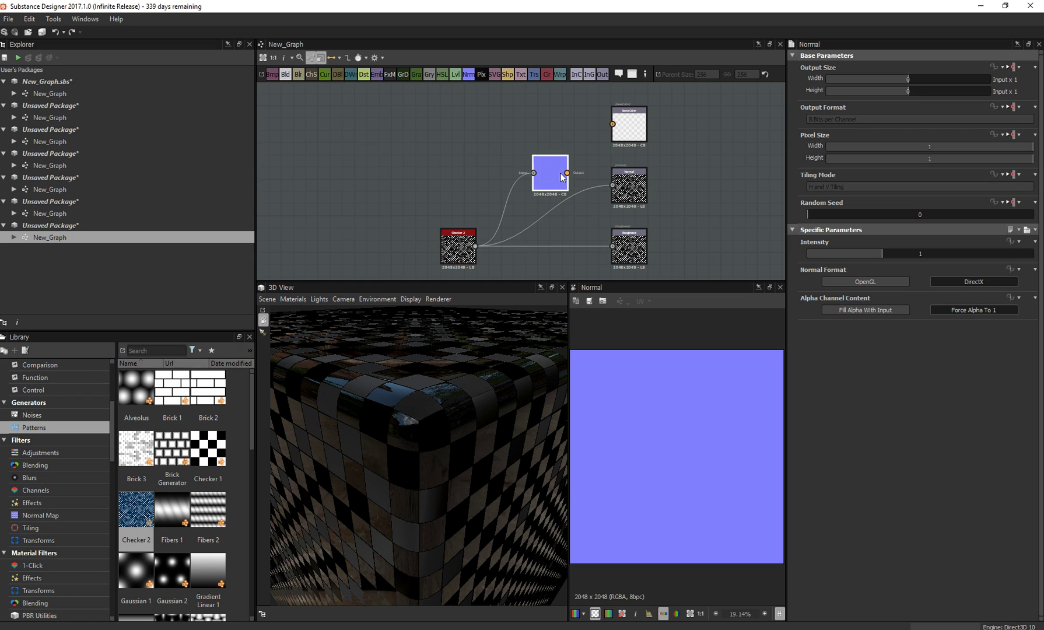
{"action": "left_click_drag", "start_coordinate": [611, 187], "coordinate": [612, 185]}
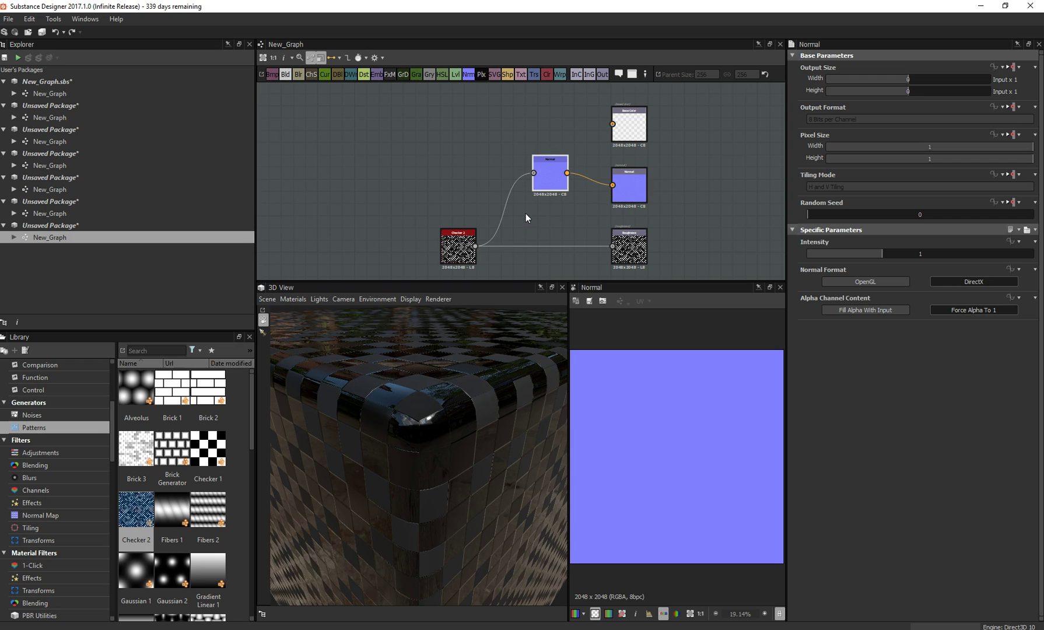
- Remove Checker 2's link to Roughness and move the checker up beside the Normal node
{"action": "mouse_move", "coordinate": [467, 374]}
{"action": "left_mouse_down"}
{"action": "mouse_move", "coordinate": [465, 392]}
{"action": "mouse_move", "coordinate": [480, 372]}
{"action": "left_mouse_up"}
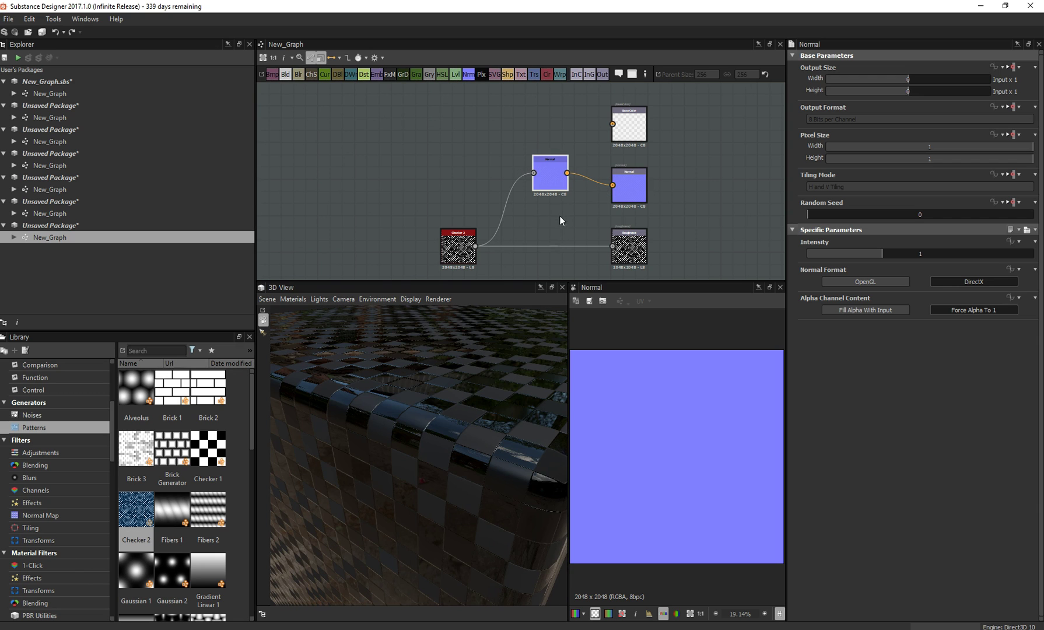
{"action": "left_click", "coordinate": [545, 246]}
{"action": "key", "text": "Delete"}
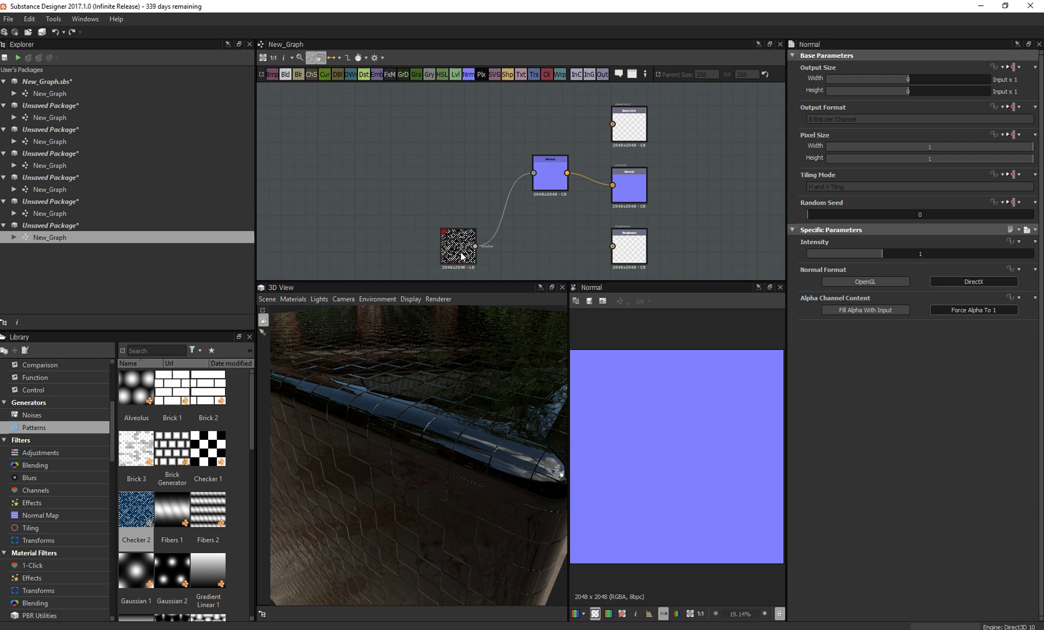
{"action": "left_click_drag", "start_coordinate": [462, 255], "coordinate": [427, 189]}
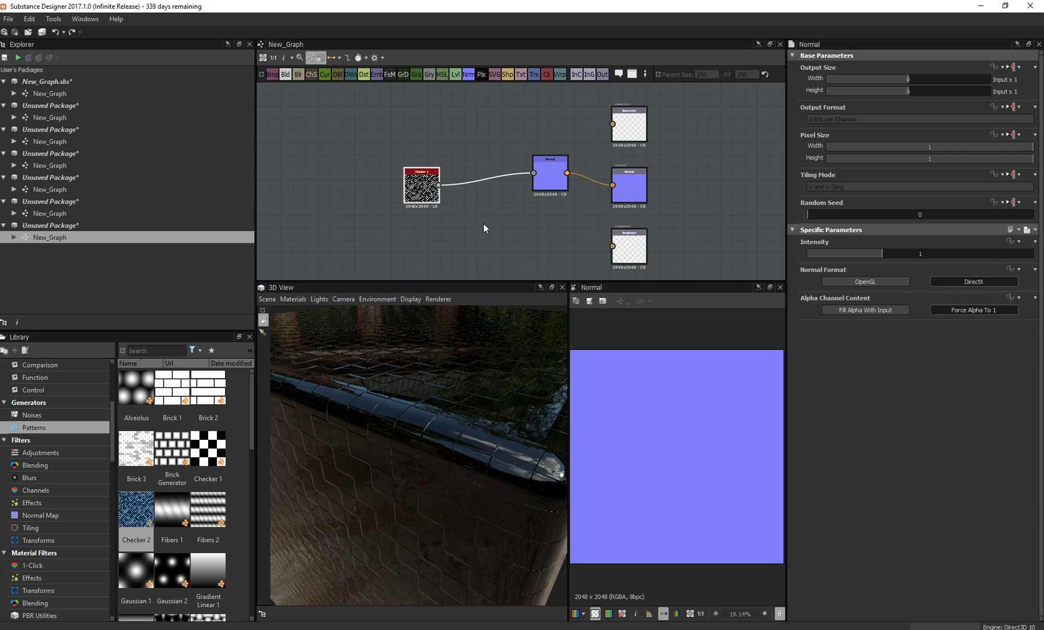
- Delete the Normal node and link Checker 2 straight to the Normal output
{"action": "left_click_drag", "start_coordinate": [485, 368], "coordinate": [466, 410]}
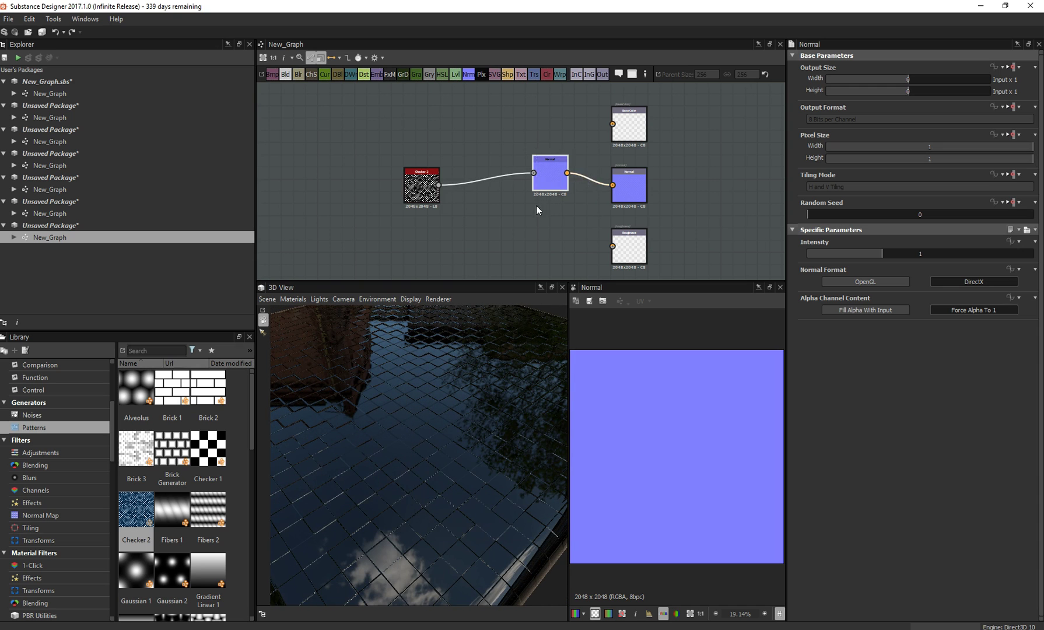
{"action": "key", "text": "Delete"}
{"action": "left_click_drag", "start_coordinate": [439, 185], "coordinate": [612, 185]}
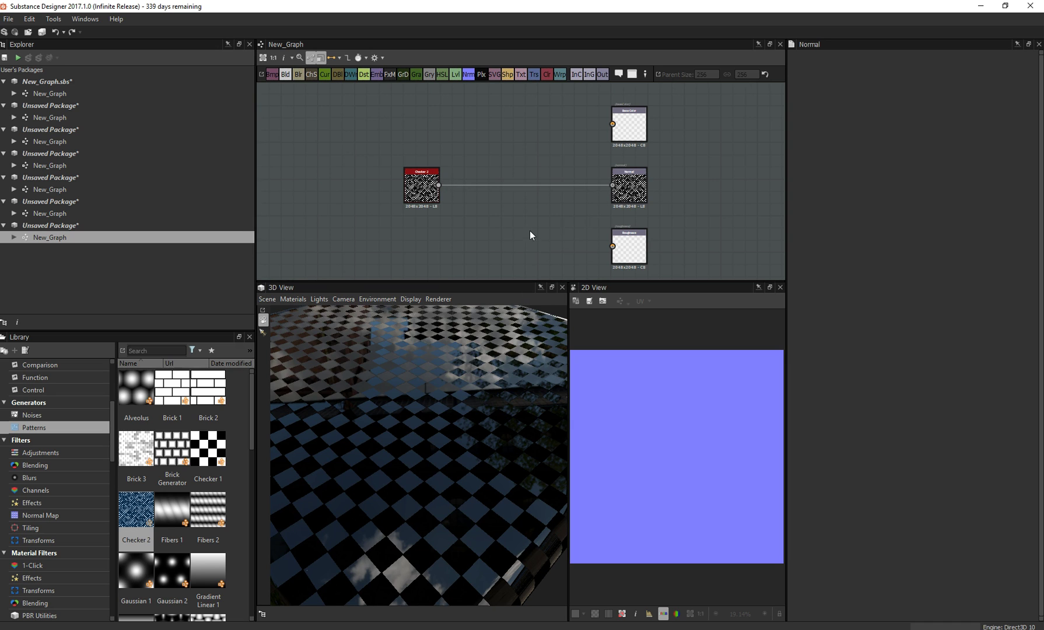
{"action": "left_click_drag", "start_coordinate": [489, 309], "coordinate": [469, 395]}
{"action": "left_click_drag", "start_coordinate": [517, 154], "coordinate": [508, 197]}
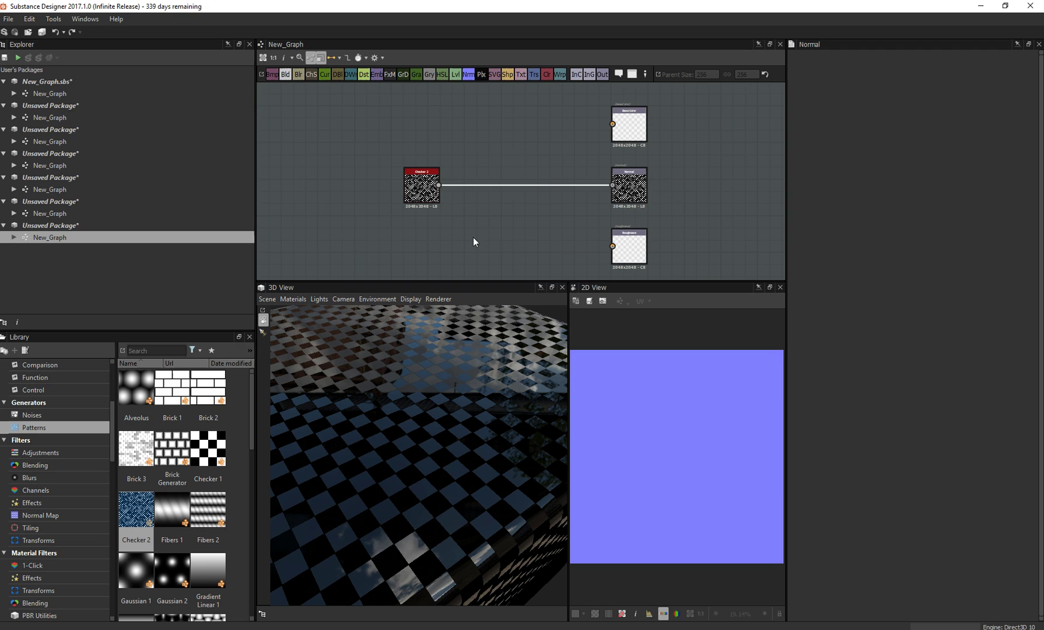
- Replace the checker with a Brick 1 pattern feeding a new Normal node into the Normal output
{"action": "left_click_drag", "start_coordinate": [485, 142], "coordinate": [393, 212]}
{"action": "key", "text": "Delete"}
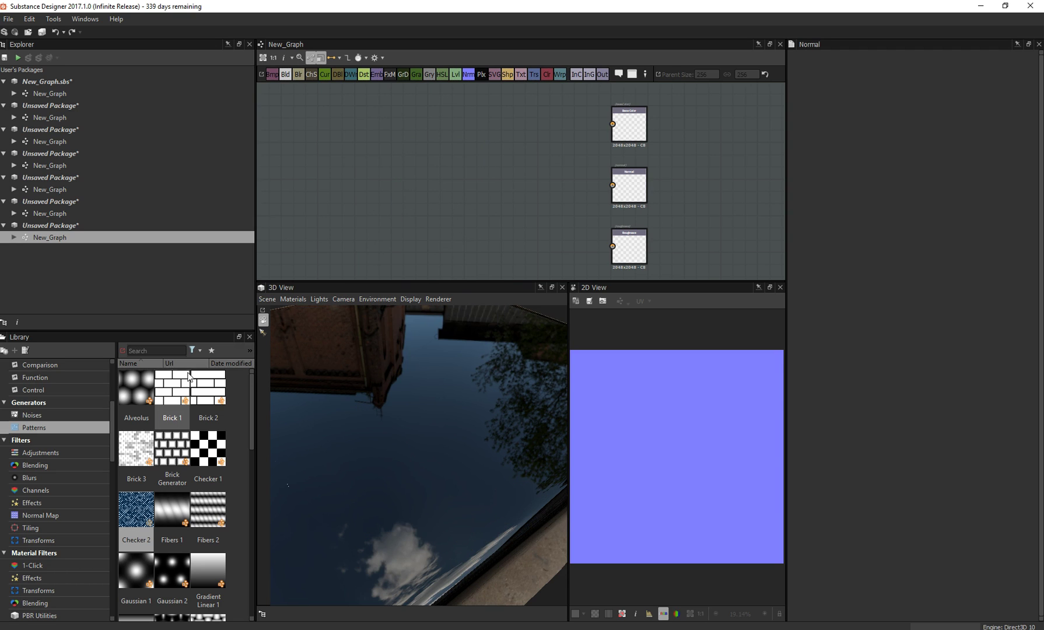
{"action": "left_click_drag", "start_coordinate": [188, 377], "coordinate": [415, 180]}
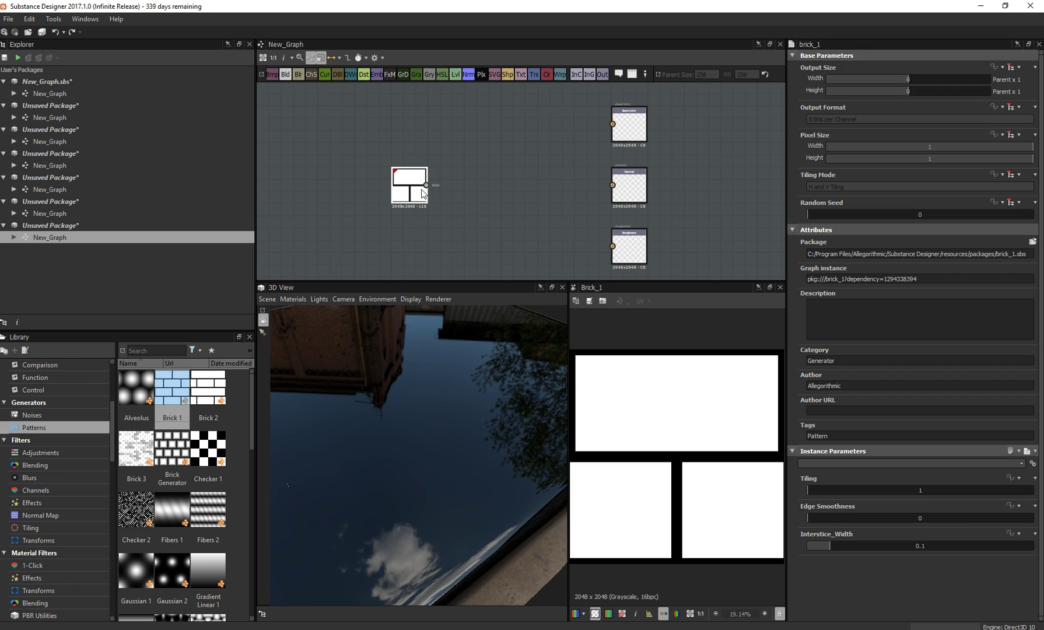
{"action": "right_click", "coordinate": [511, 185]}
{"action": "mouse_move", "coordinate": [543, 191]}
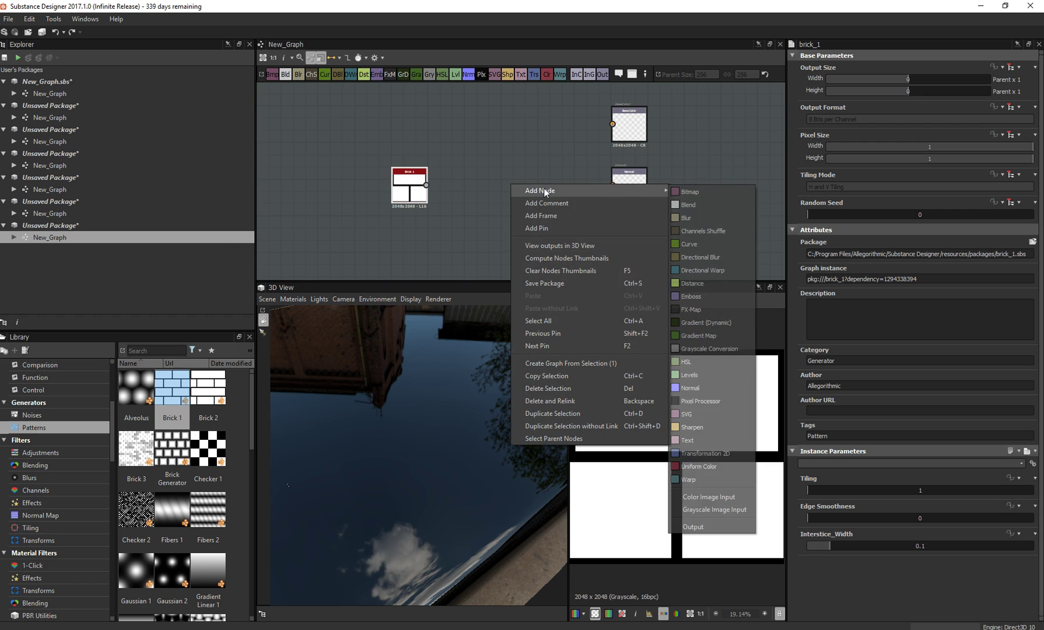
{"action": "left_click", "coordinate": [706, 388]}
{"action": "left_click_drag", "start_coordinate": [428, 185], "coordinate": [614, 187]}
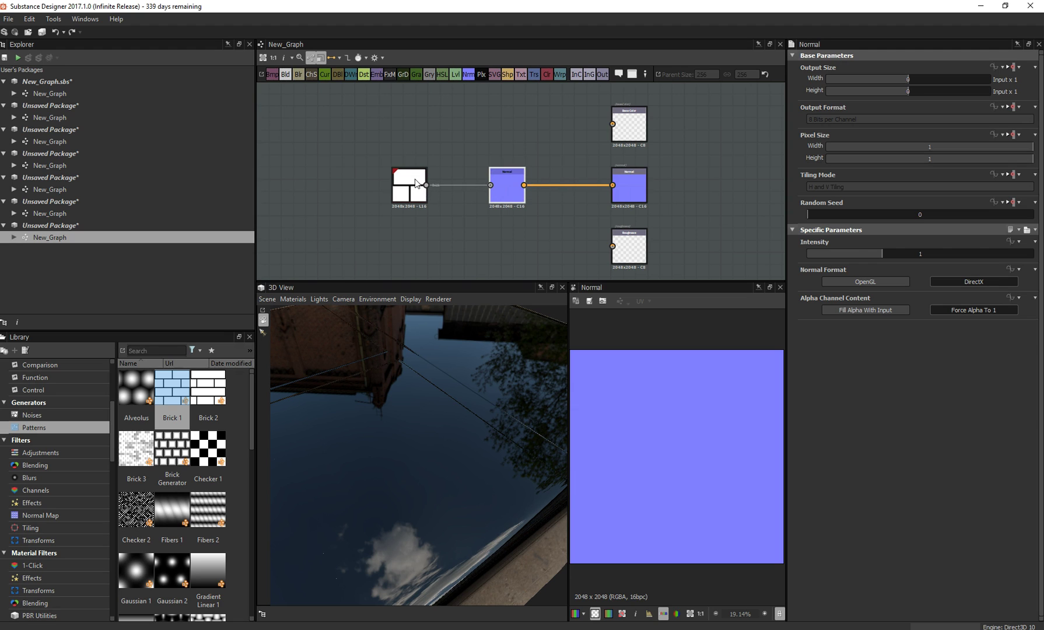
{"action": "left_click", "coordinate": [415, 182]}
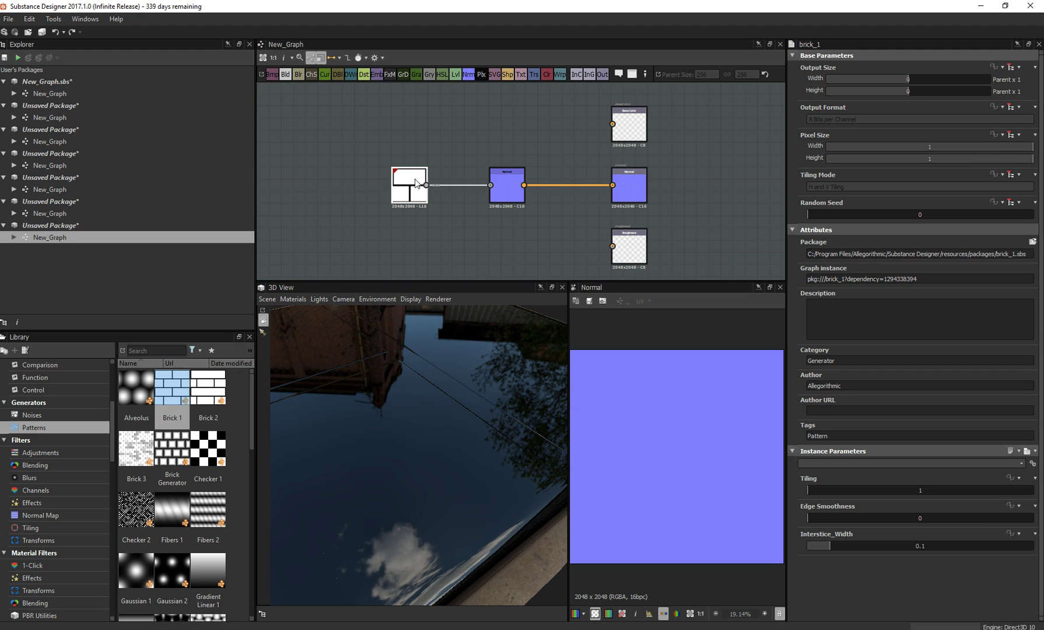
- Set Brick 1 Tiling to 5 and Edge Smoothness to 0.21
{"action": "left_click", "coordinate": [869, 489]}
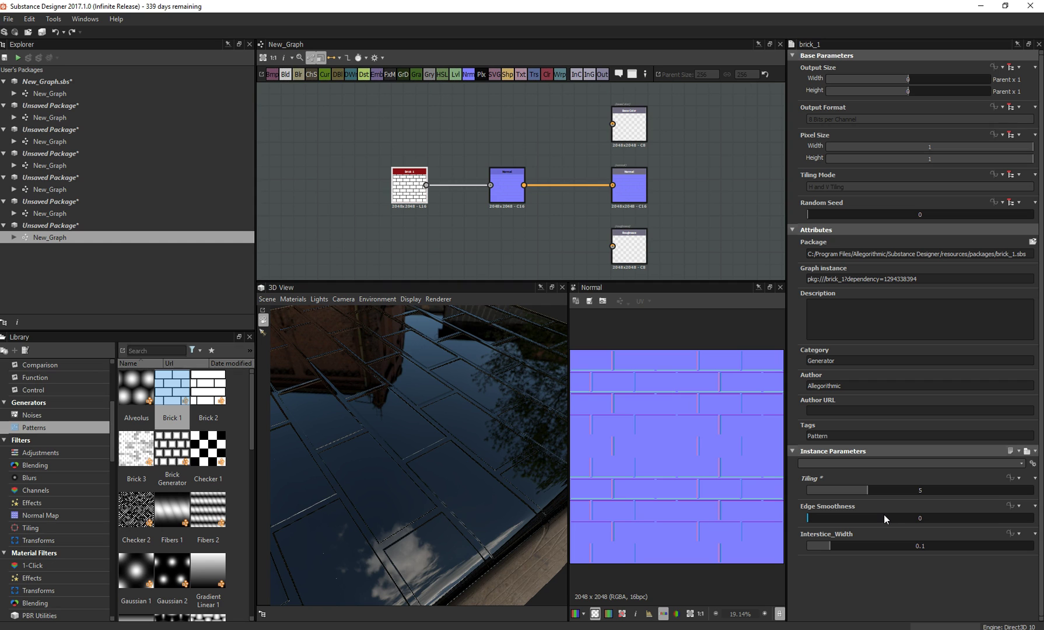
{"action": "left_click", "coordinate": [883, 517]}
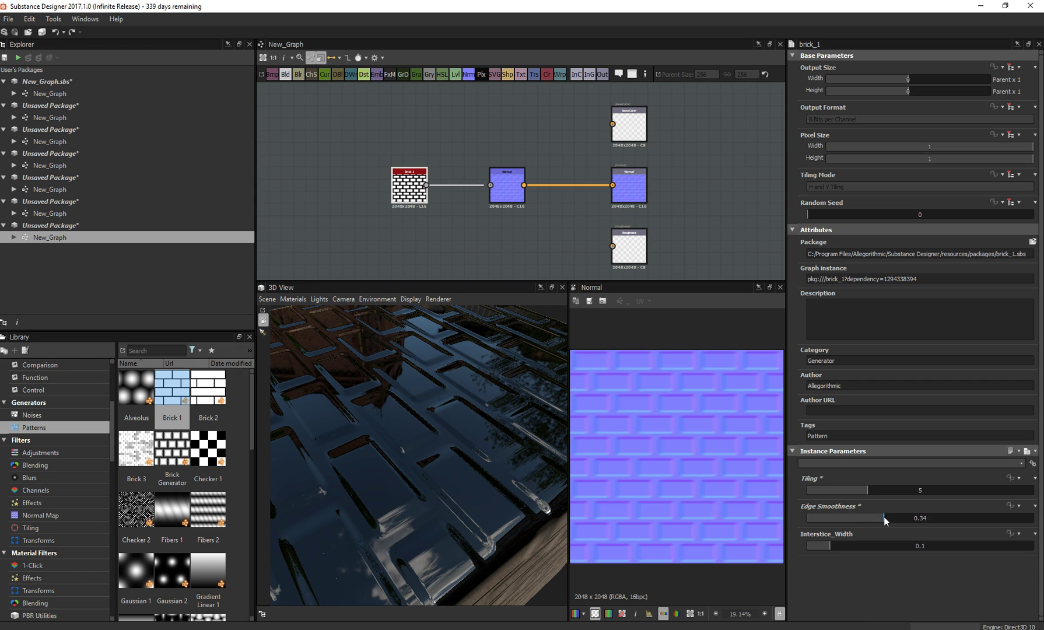
{"action": "left_click_drag", "start_coordinate": [883, 517], "coordinate": [957, 517]}
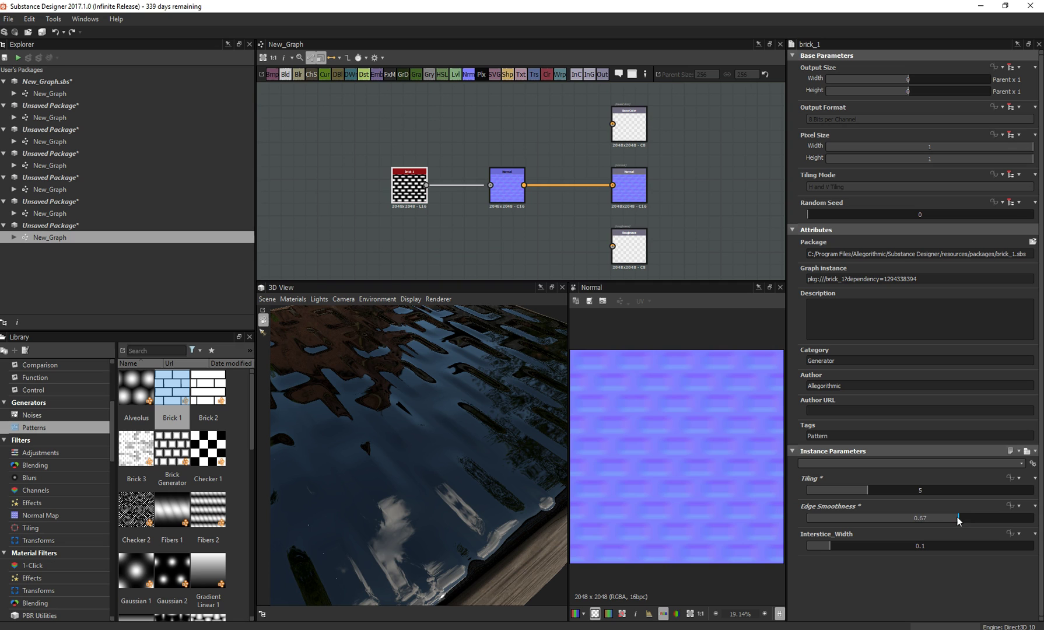
{"action": "left_click_drag", "start_coordinate": [886, 517], "coordinate": [854, 518]}
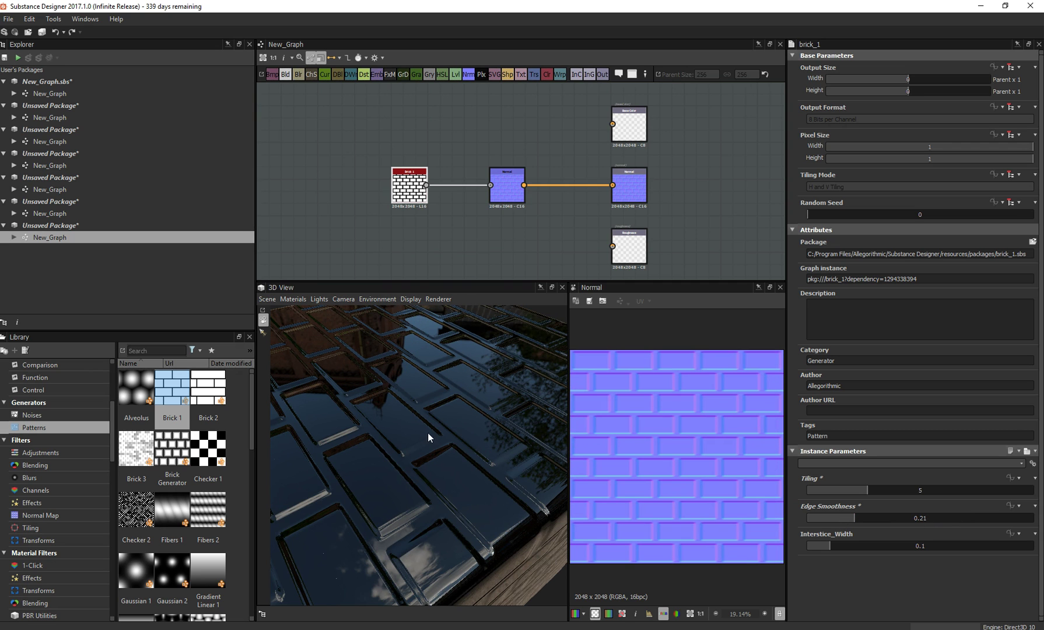
{"action": "mouse_move", "coordinate": [429, 450]}
{"action": "left_mouse_down"}
{"action": "mouse_move", "coordinate": [460, 428]}
{"action": "mouse_move", "coordinate": [486, 456]}
{"action": "mouse_move", "coordinate": [475, 477]}
{"action": "mouse_move", "coordinate": [443, 482]}
{"action": "mouse_move", "coordinate": [418, 450]}
{"action": "mouse_move", "coordinate": [438, 426]}
{"action": "mouse_move", "coordinate": [441, 442]}
{"action": "left_mouse_up"}
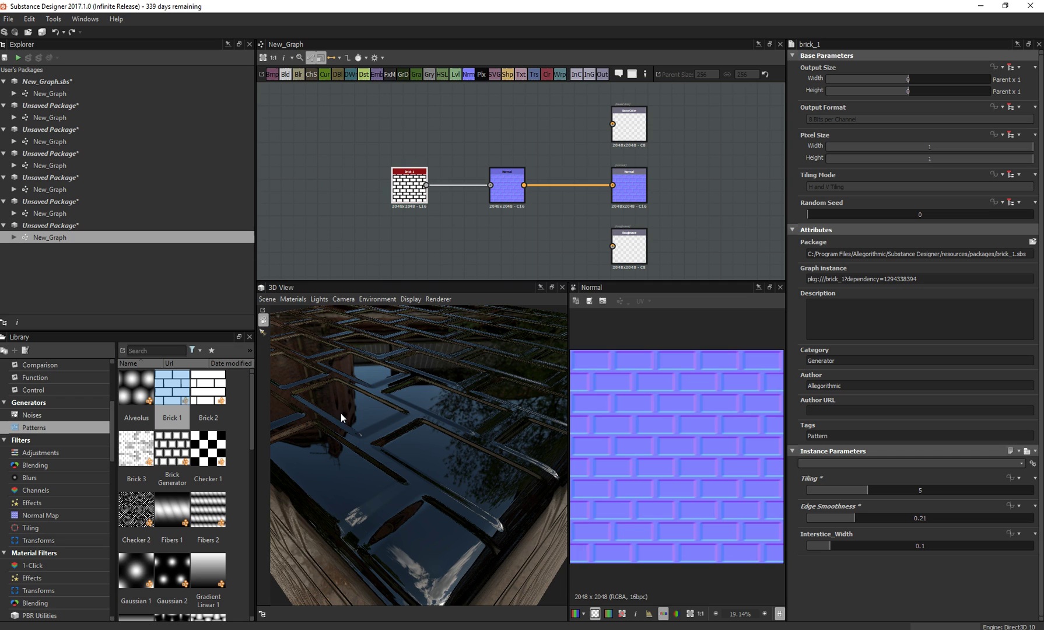
{"action": "left_click", "coordinate": [62, 412]}
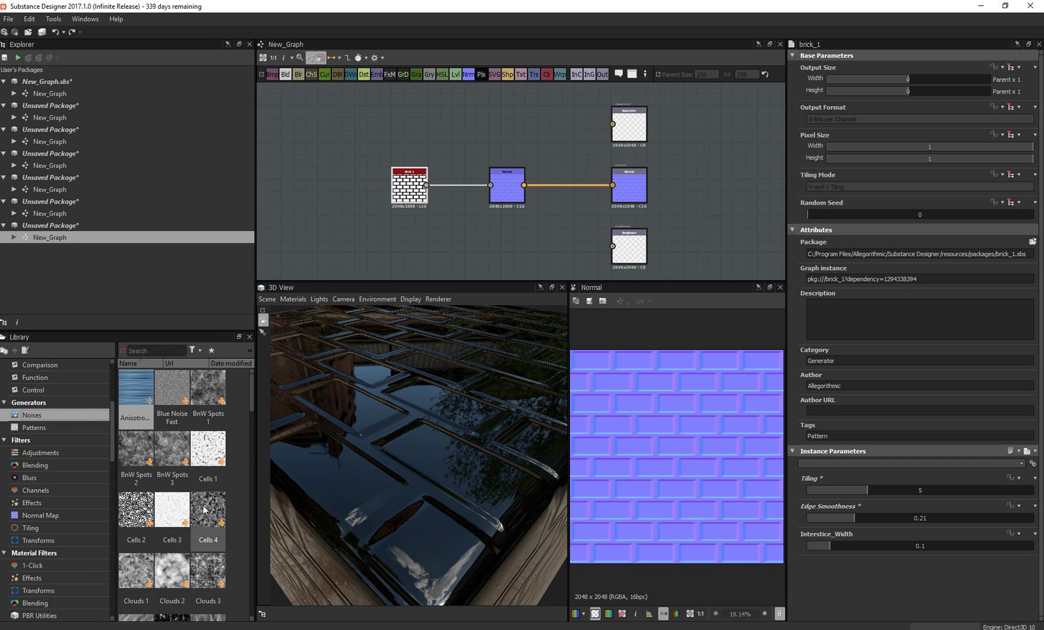
- Add a Fractal Sum Base noise node and connect it to the Roughness output
{"action": "scroll", "coordinate": [204, 511], "scroll_direction": "down", "scroll_amount": 5}
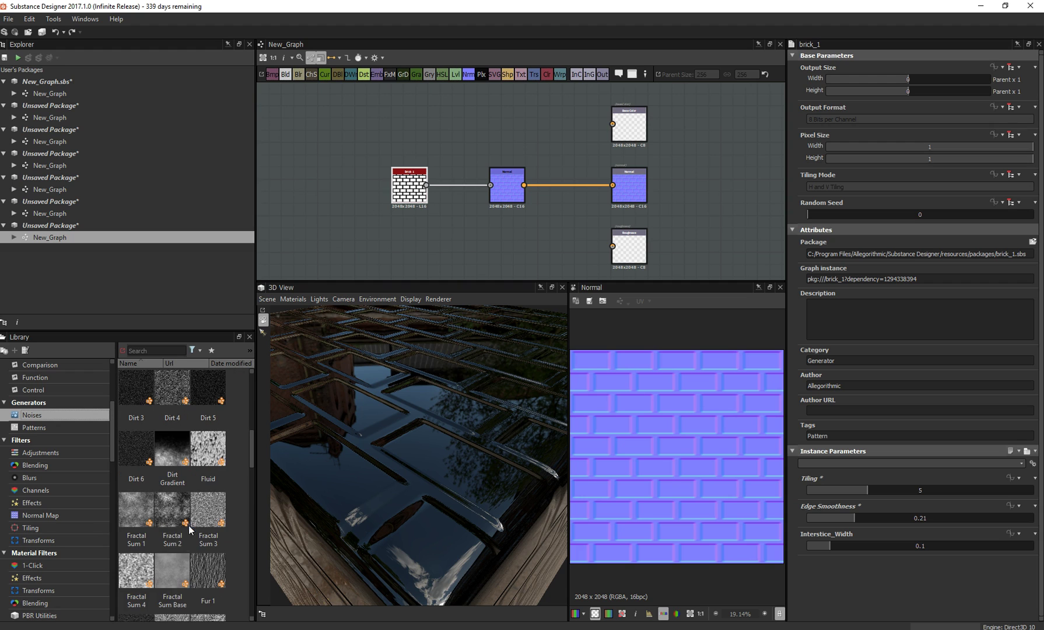
{"action": "left_click_drag", "start_coordinate": [172, 569], "coordinate": [623, 246]}
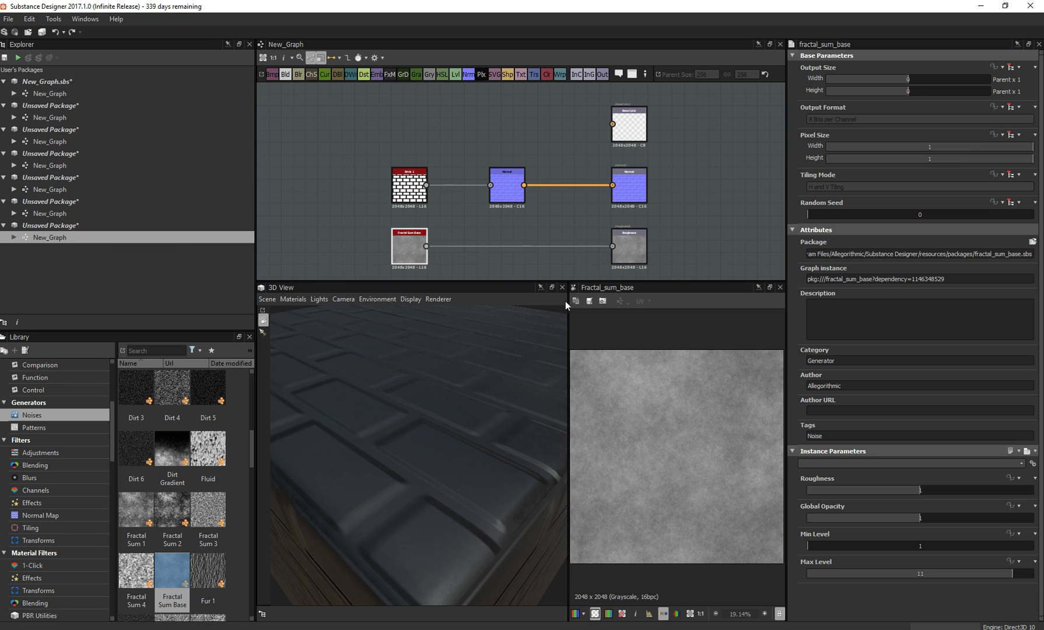
{"action": "mouse_move", "coordinate": [452, 432]}
{"action": "left_mouse_down"}
{"action": "mouse_move", "coordinate": [452, 405]}
{"action": "mouse_move", "coordinate": [512, 433]}
{"action": "mouse_move", "coordinate": [518, 447]}
{"action": "mouse_move", "coordinate": [487, 415]}
{"action": "mouse_move", "coordinate": [489, 450]}
{"action": "mouse_move", "coordinate": [438, 416]}
{"action": "left_mouse_up"}
- Add a Perlin Noise 2 node feeding the Base Color output
{"action": "scroll", "coordinate": [232, 447], "scroll_direction": "up", "scroll_amount": 5}
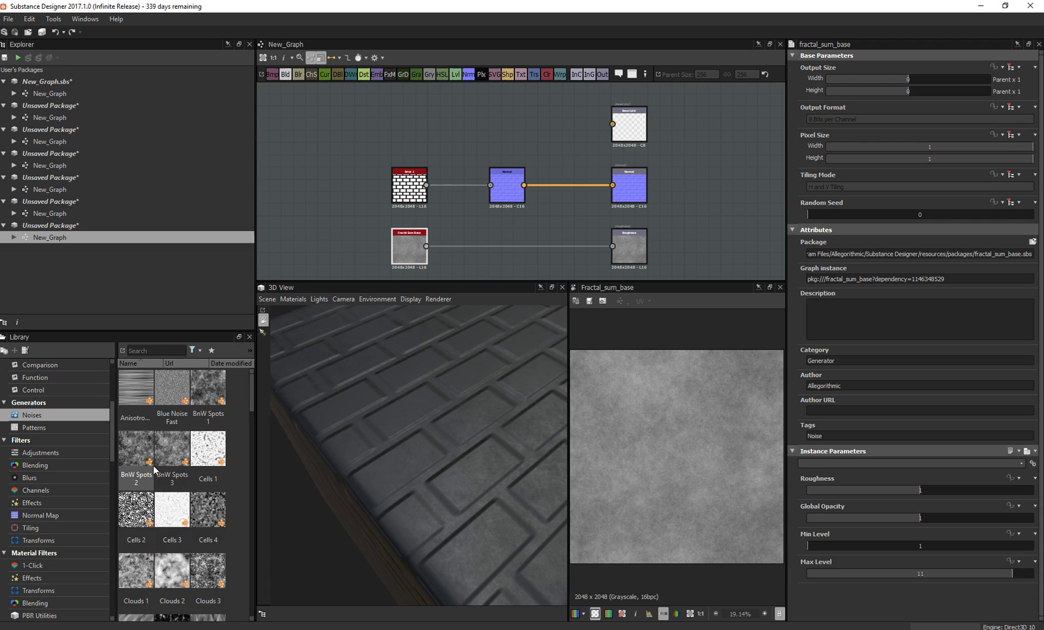
{"action": "scroll", "coordinate": [154, 470], "scroll_direction": "down", "scroll_amount": 10}
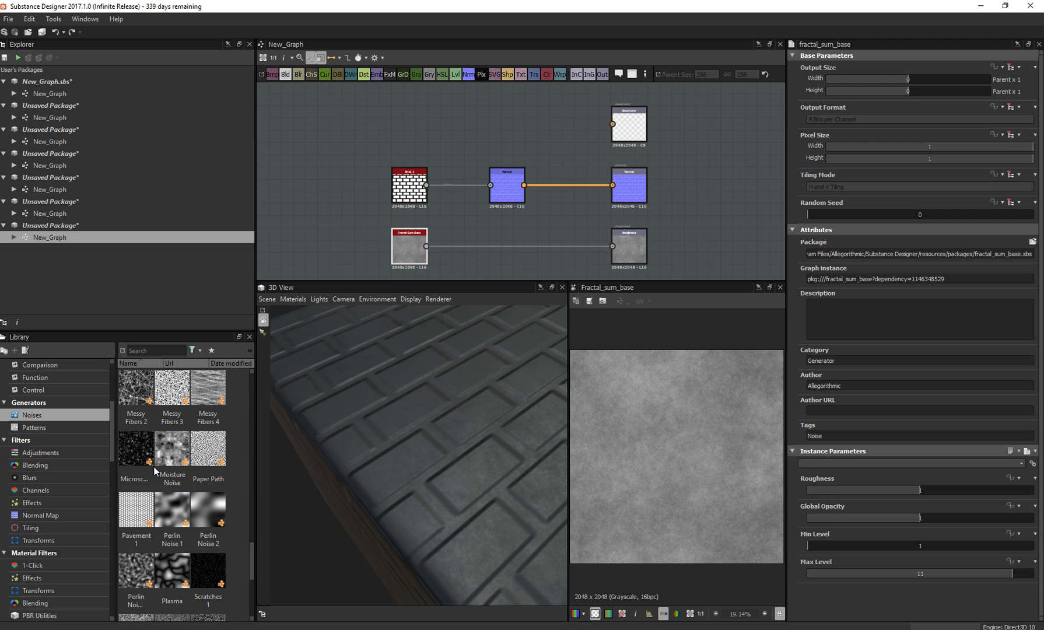
{"action": "left_click", "coordinate": [214, 516]}
{"action": "left_click_drag", "start_coordinate": [214, 515], "coordinate": [612, 124]}
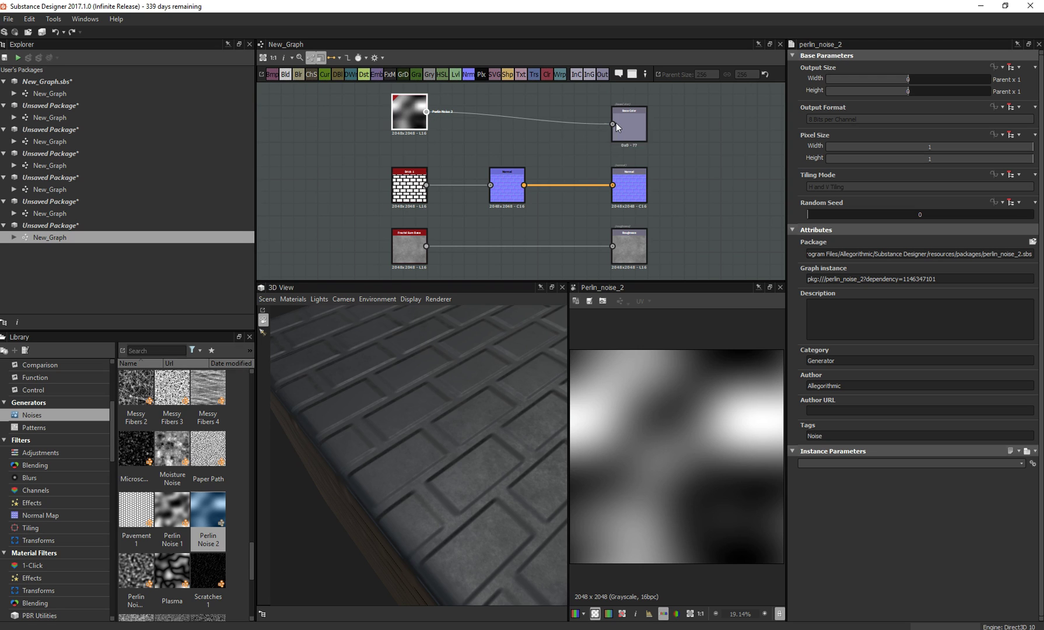
{"action": "scroll", "coordinate": [418, 389], "scroll_direction": "down", "scroll_amount": 5}
{"action": "left_click_drag", "start_coordinate": [418, 389], "coordinate": [430, 352]}
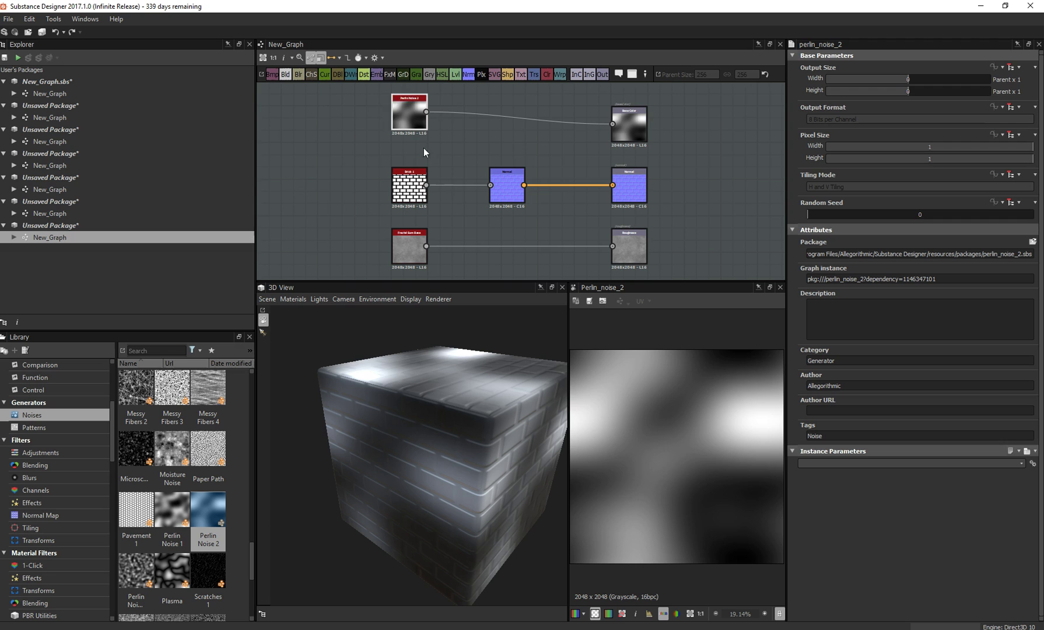
{"action": "key", "text": "Delete"}
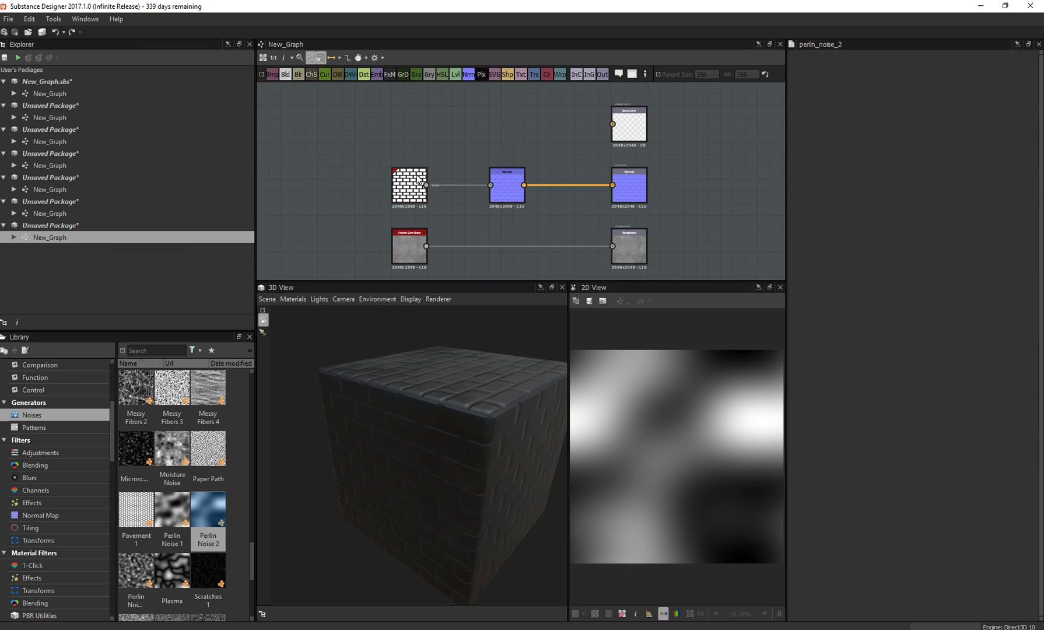
{"action": "left_click_drag", "start_coordinate": [489, 423], "coordinate": [368, 429]}
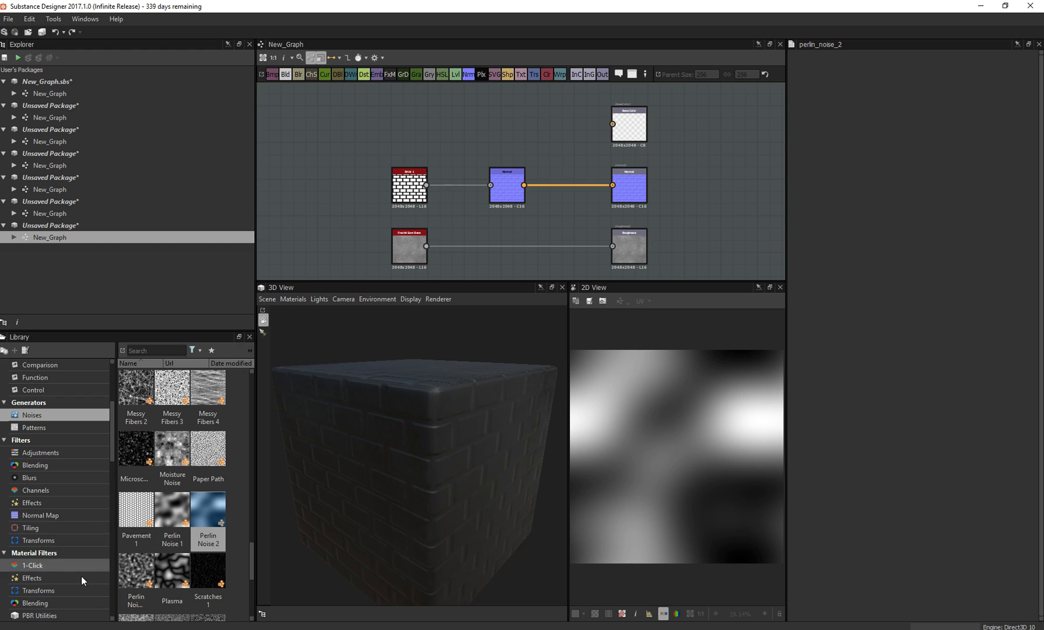